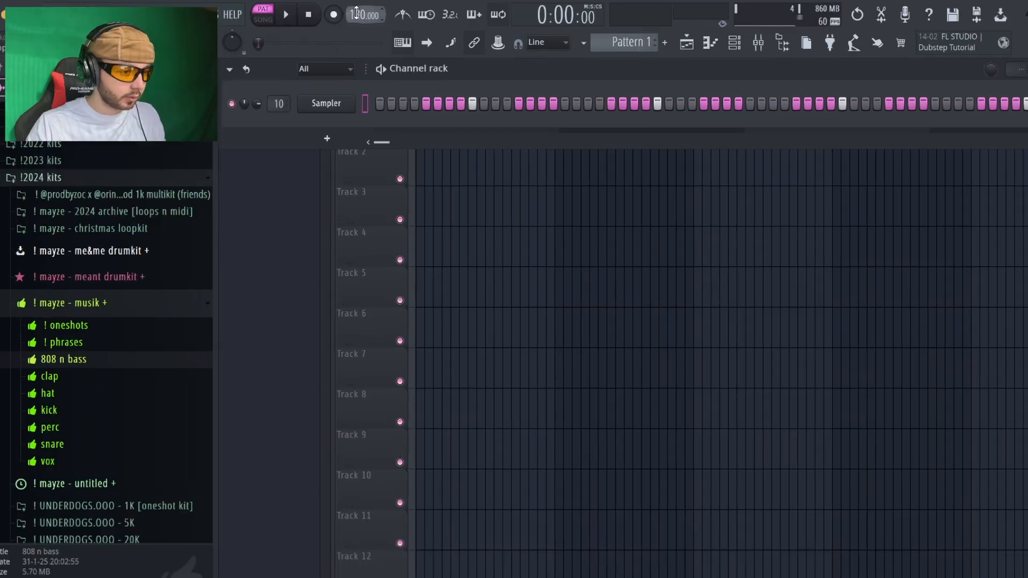
# Set the project tempo to 145 BPM.
pyautogui.moveTo(356, 14); pyautogui.dragTo(356, 5)
pyautogui.moveTo(504, 41); pyautogui.dragTo(503, 35)
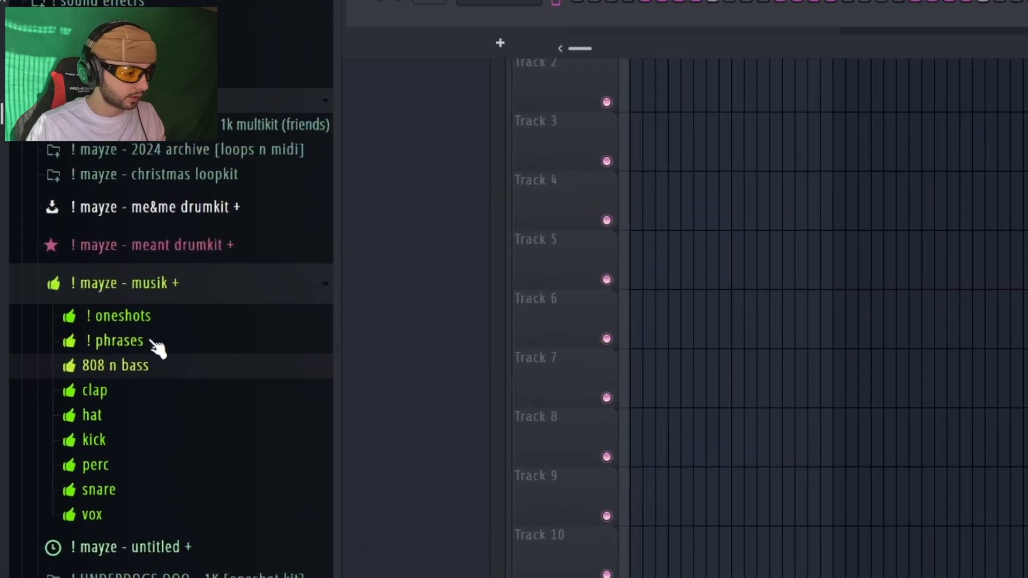
# Load the pad - noti one-shot from the musik kit's oneshots folder as a new channel and open its piano roll.
pyautogui.click(97, 307)
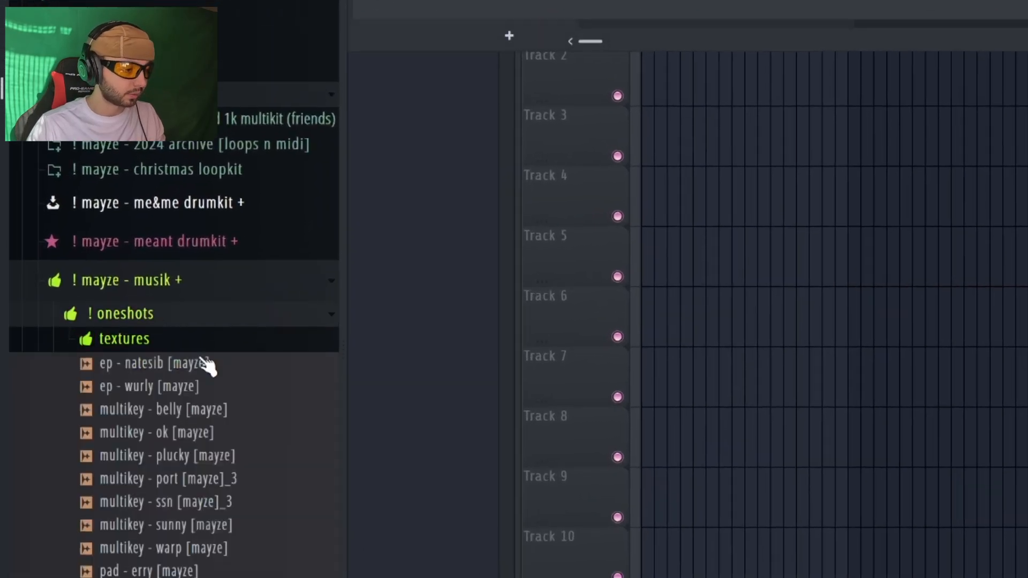
pyautogui.scroll(-3, 138, 346)
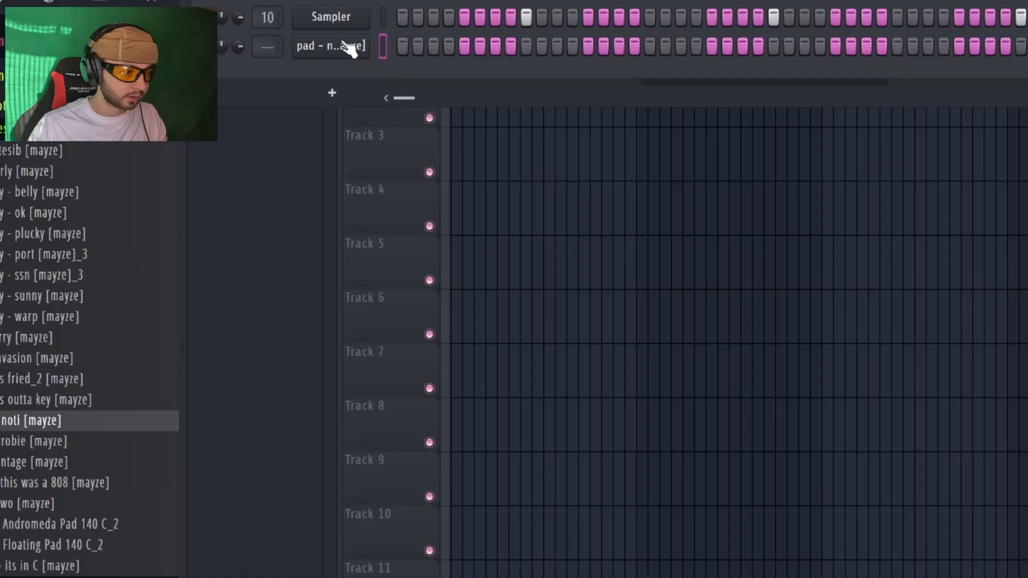
pyautogui.click(349, 49)
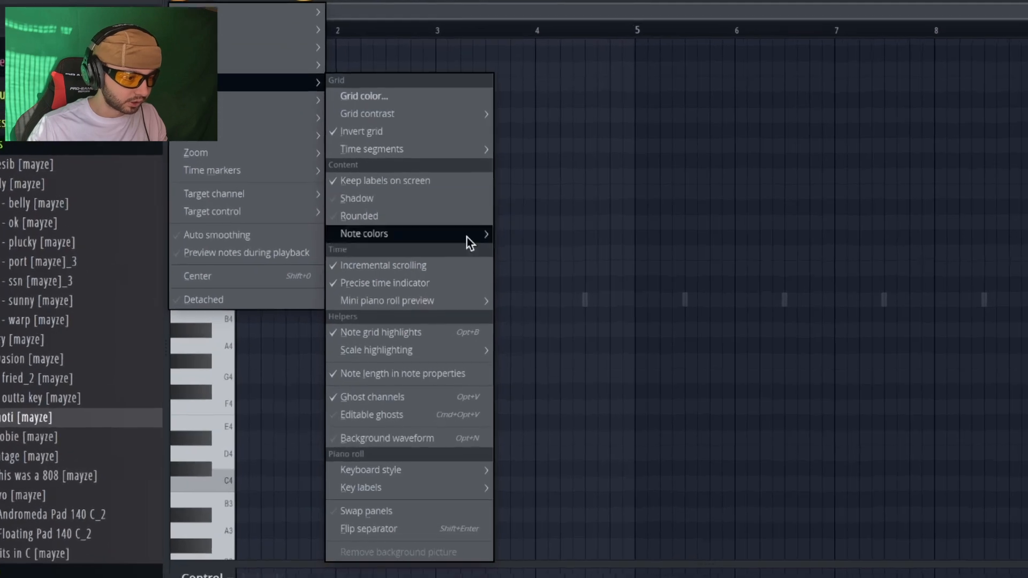
pyautogui.moveTo(429, 304)
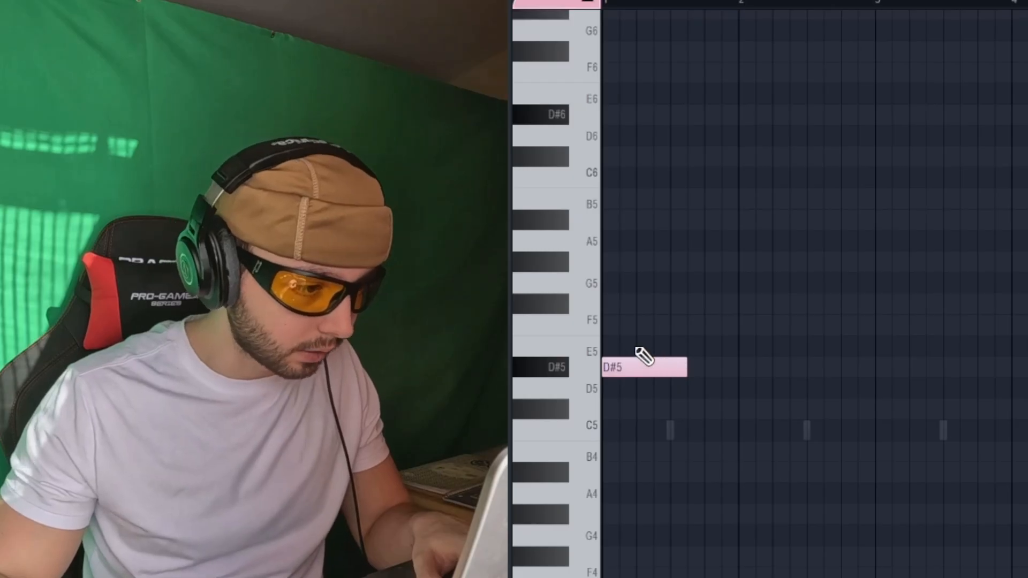
# Stack notes chromatically above the D#5 at the start of bar 1, from E5 up to A#5.
pyautogui.click(643, 344)
pyautogui.click(640, 318)
pyautogui.click(640, 296)
pyautogui.click(658, 272)
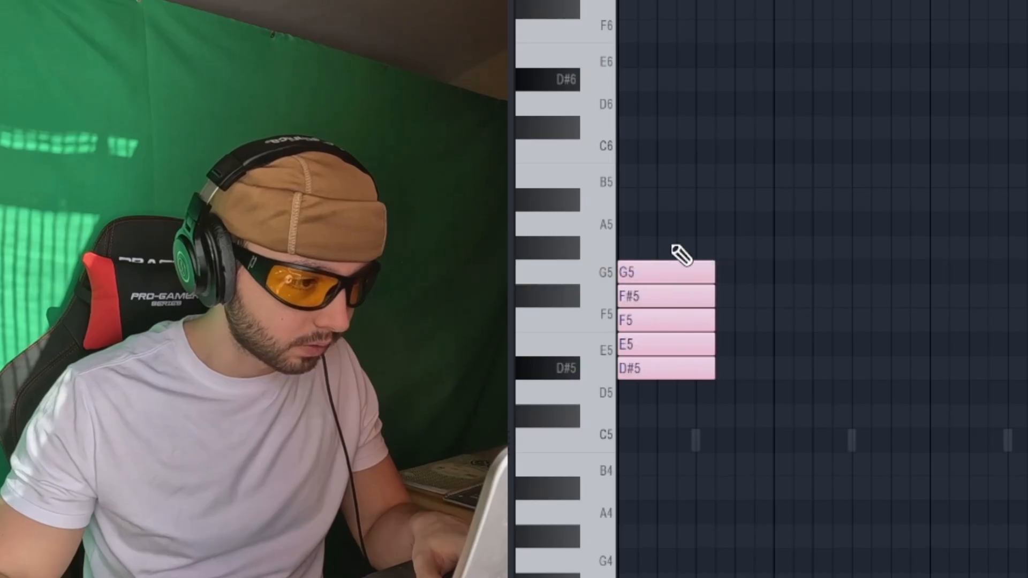
pyautogui.click(648, 248)
pyautogui.click(651, 224)
pyautogui.click(658, 201)
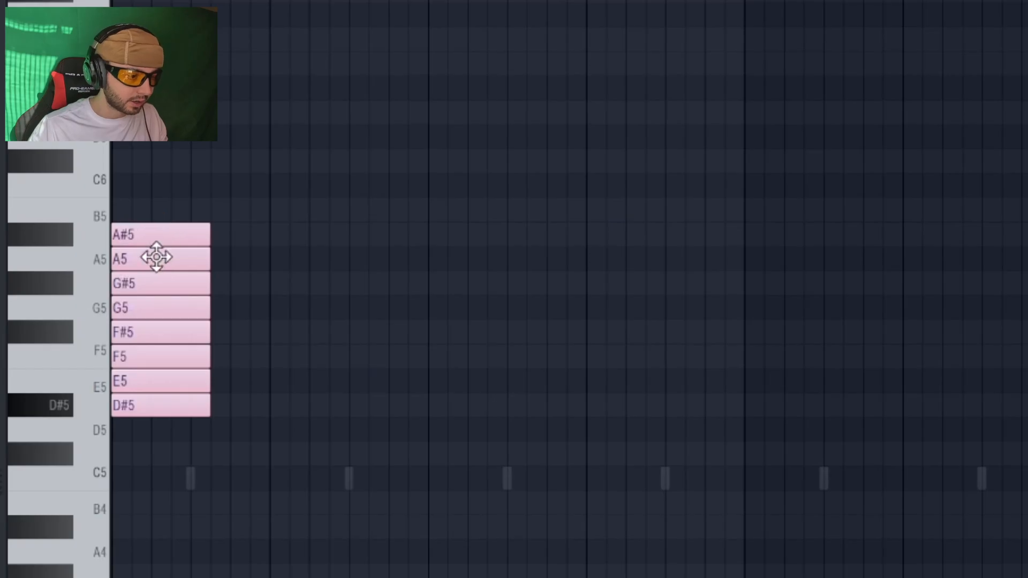
# Delete the guide notes from A5 down to D#5, keeping only the A#5.
pyautogui.rightClick(157, 258)
pyautogui.rightClick(158, 284)
pyautogui.rightClick(160, 308)
pyautogui.rightClick(161, 332)
pyautogui.rightClick(164, 357)
pyautogui.rightClick(165, 381)
pyautogui.rightClick(166, 405)
# Extend the A#5 to two bars, duplicate it, shorten the copy to one bar and add a note one semitone higher in bar 4.
pyautogui.moveTo(208, 234); pyautogui.dragTo(432, 258)
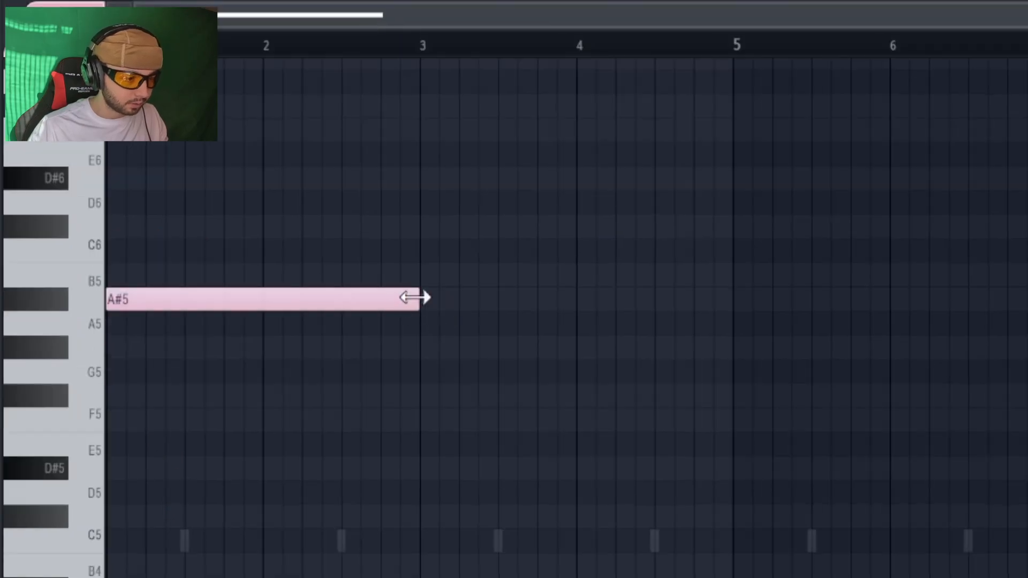
pyautogui.hotkey('ctrl', 'b')
pyautogui.moveTo(732, 296); pyautogui.dragTo(589, 301)
pyautogui.click(586, 276)
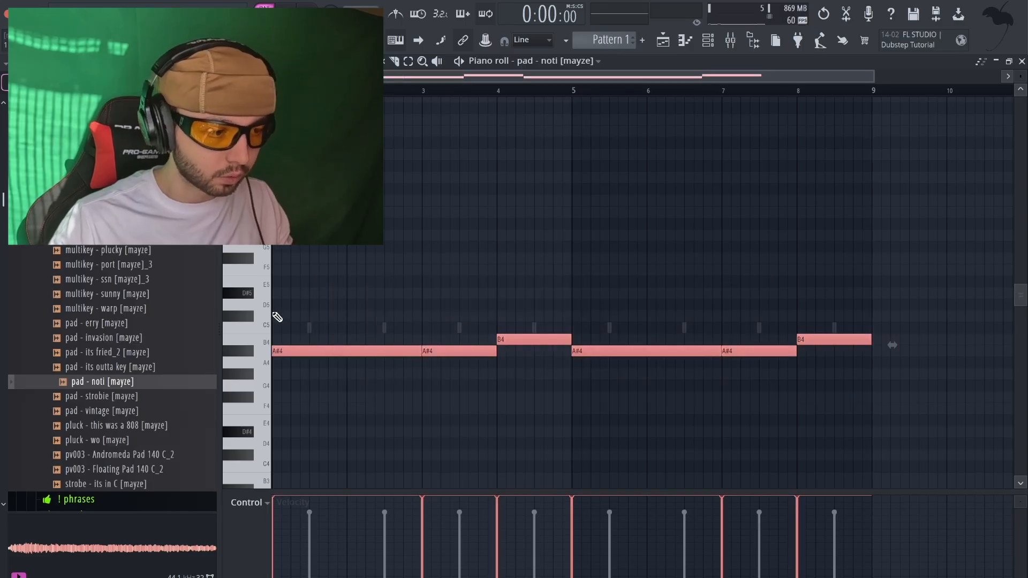
# Draw one-bar guide notes above the pad melody's first note, climbing chromatically from D#5 to A#5.
pyautogui.rightClick(375, 285)
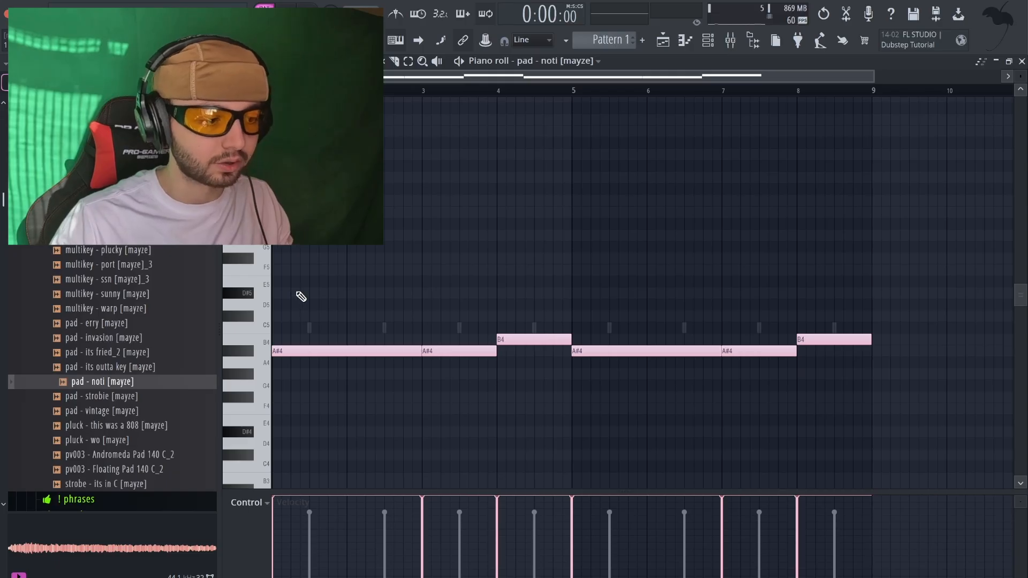
pyautogui.click(299, 294)
pyautogui.moveTo(378, 280); pyautogui.dragTo(309, 291)
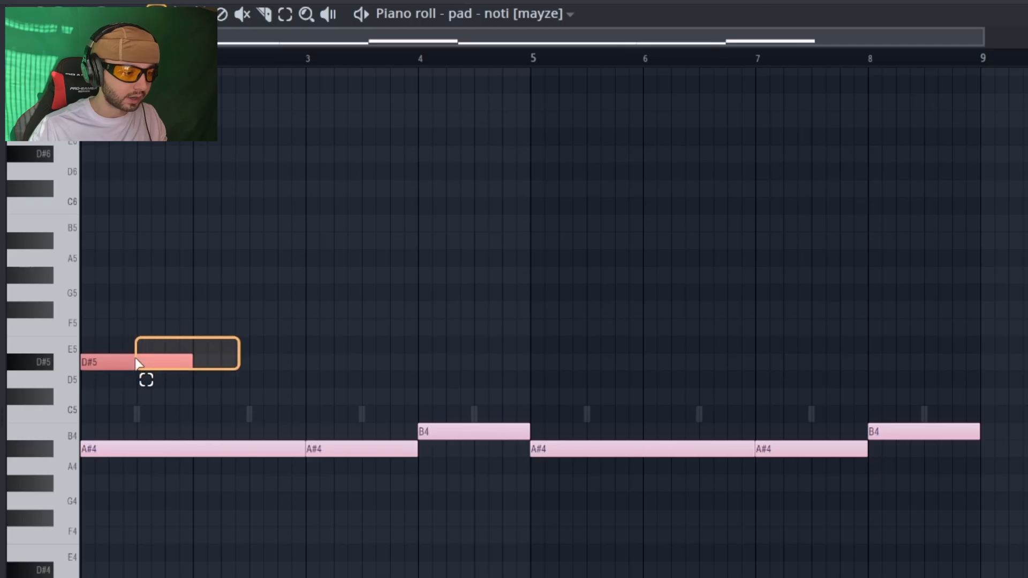
pyautogui.moveTo(138, 364); pyautogui.dragTo(137, 366)
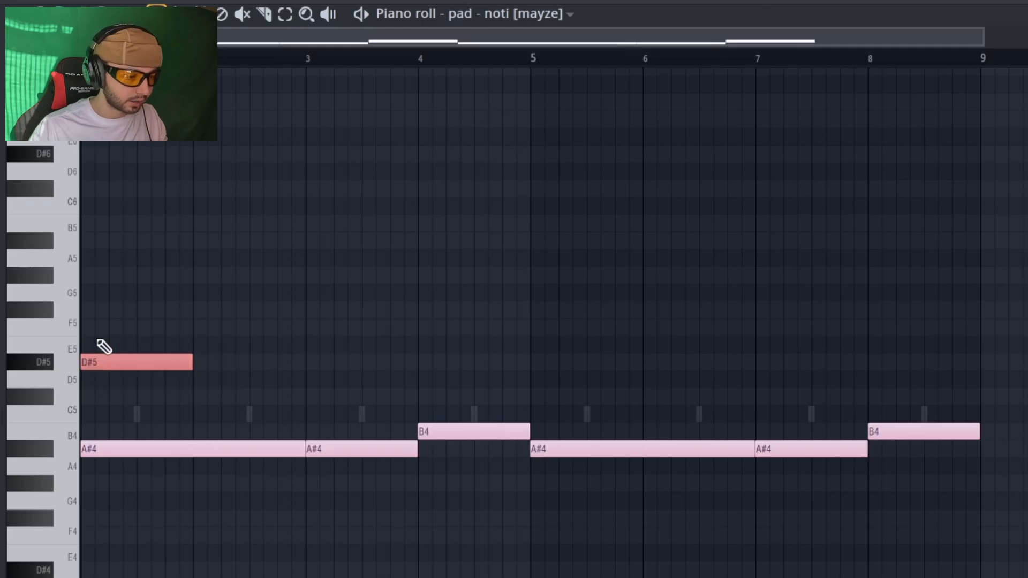
pyautogui.click(99, 345)
pyautogui.click(94, 327)
pyautogui.click(89, 310)
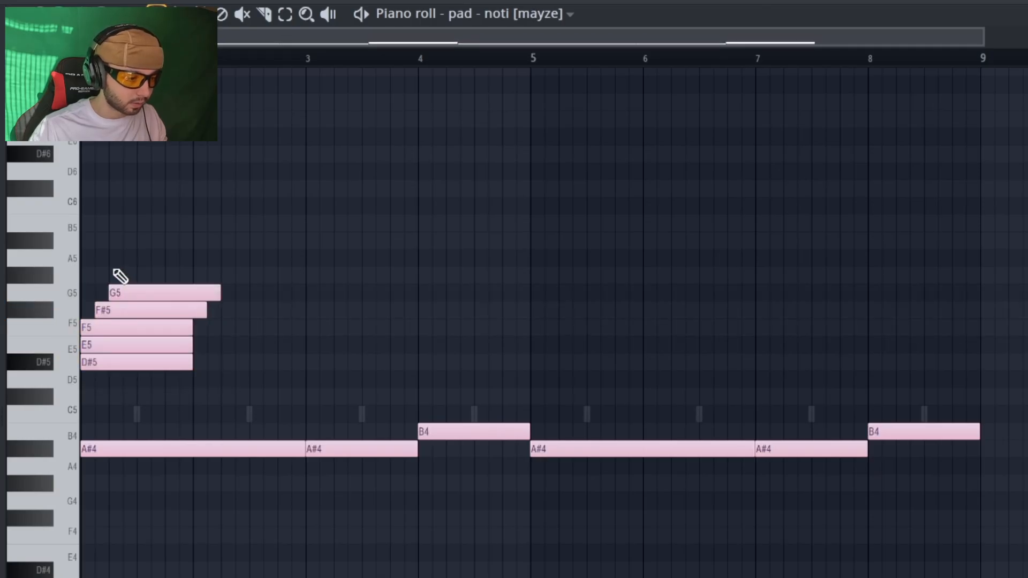
pyautogui.click(138, 241)
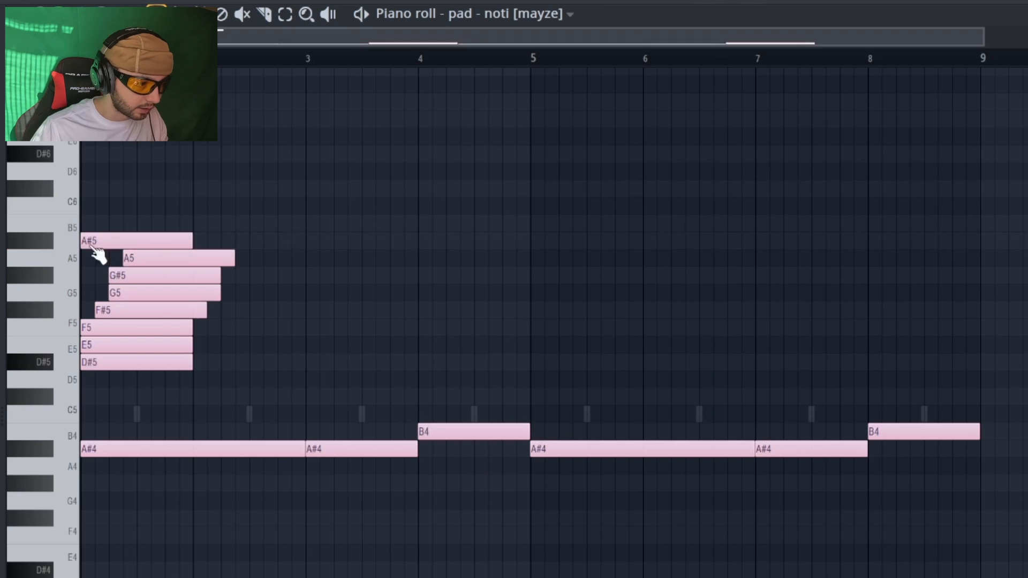
# Remove the guide notes between D#5 and A5, copy the whole pad melody one octave up and play it.
pyautogui.rightClick(125, 258)
pyautogui.rightClick(128, 275)
pyautogui.rightClick(129, 293)
pyautogui.rightClick(131, 310)
pyautogui.rightClick(132, 327)
pyautogui.rightClick(135, 345)
pyautogui.rightClick(136, 362)
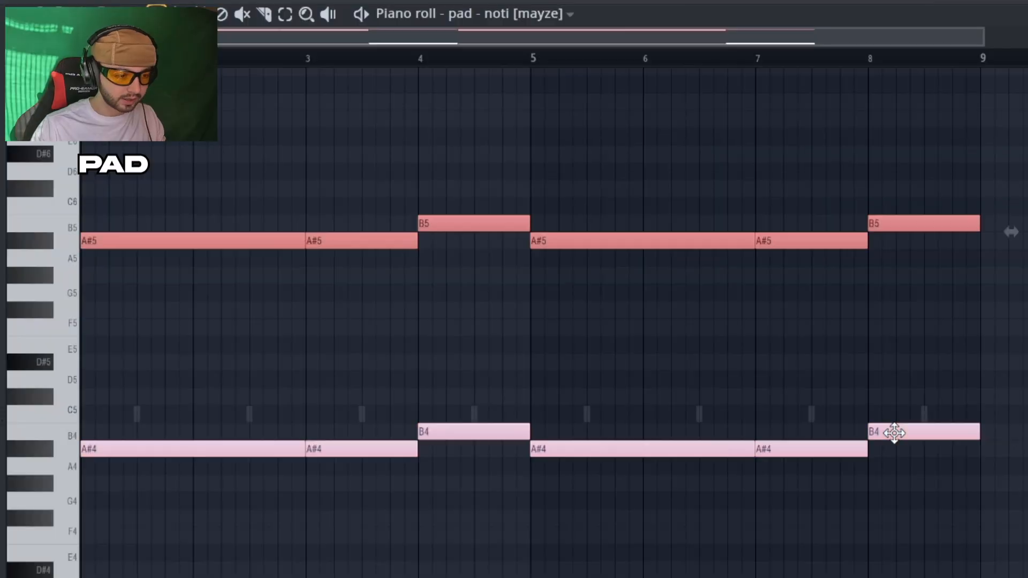
pyautogui.press('space')
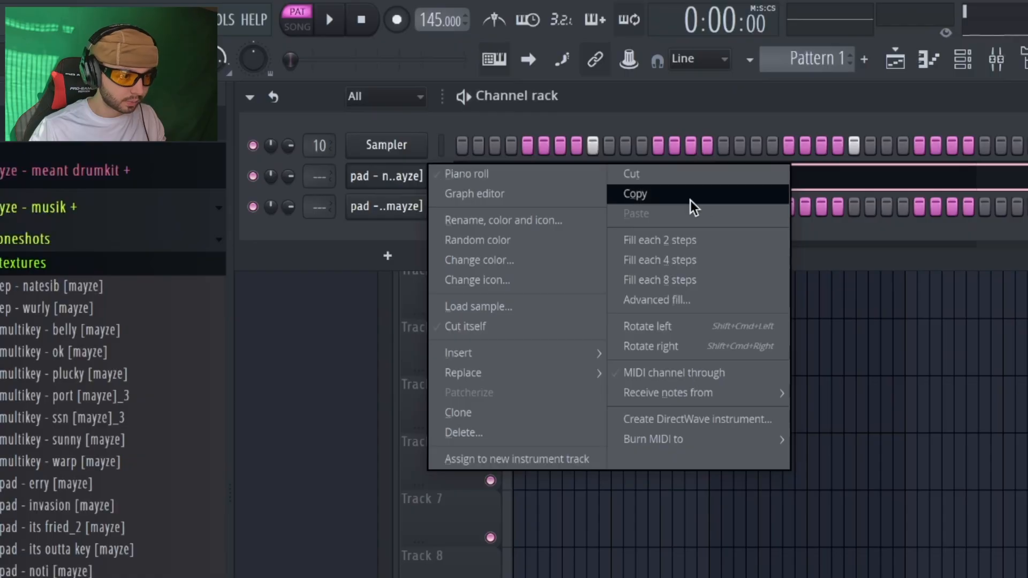
# Copy the pad - noti channel's notes and paste them into the second pad channel.
pyautogui.click(690, 197)
pyautogui.rightClick(368, 203)
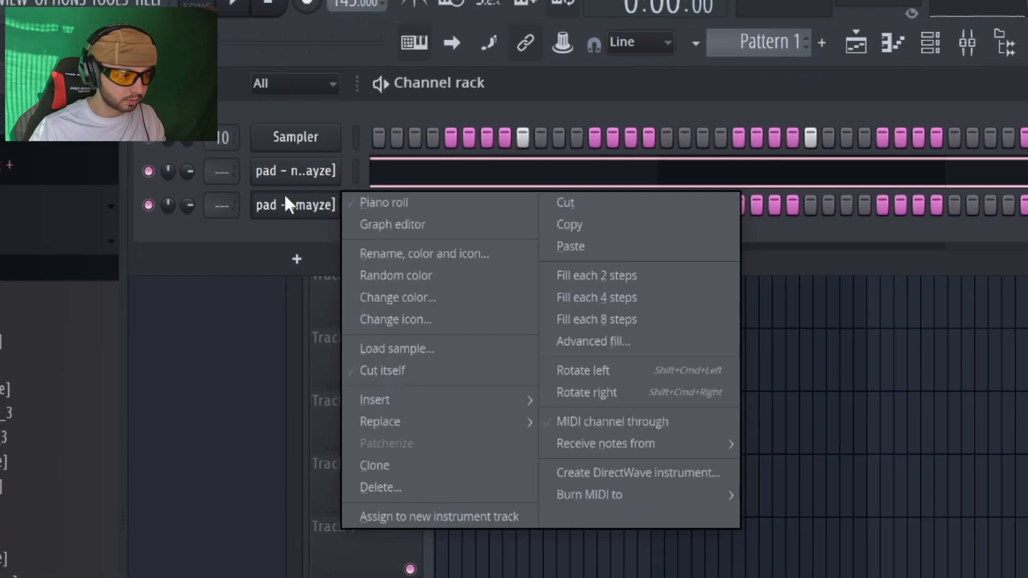
pyautogui.click(628, 244)
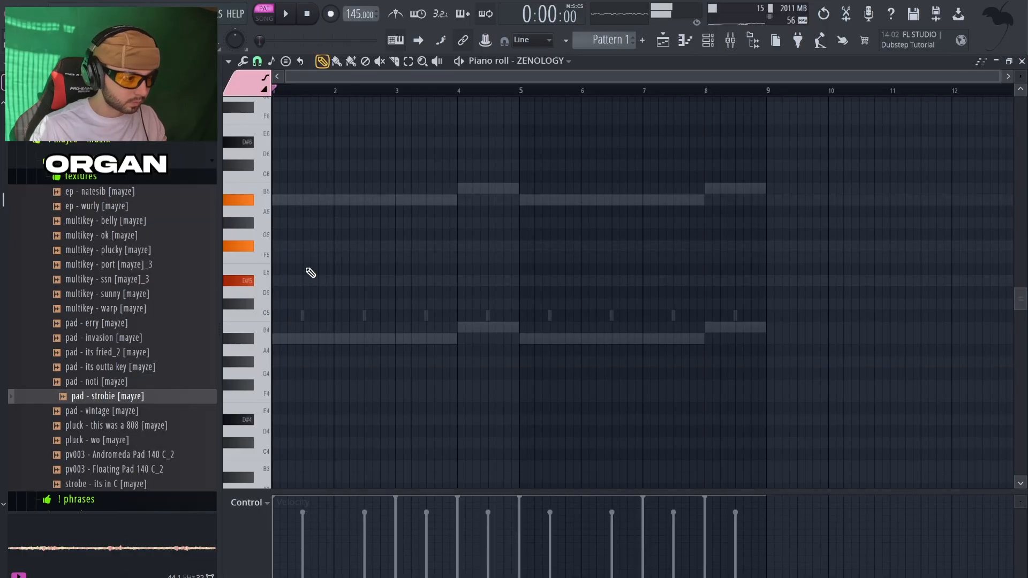
# Draw a short D#5, F#5 and A#5 organ chord in bar 1 of ZENOLOGY, with a B5 before it and an F5 after it.
pyautogui.click(297, 281)
pyautogui.click(296, 245)
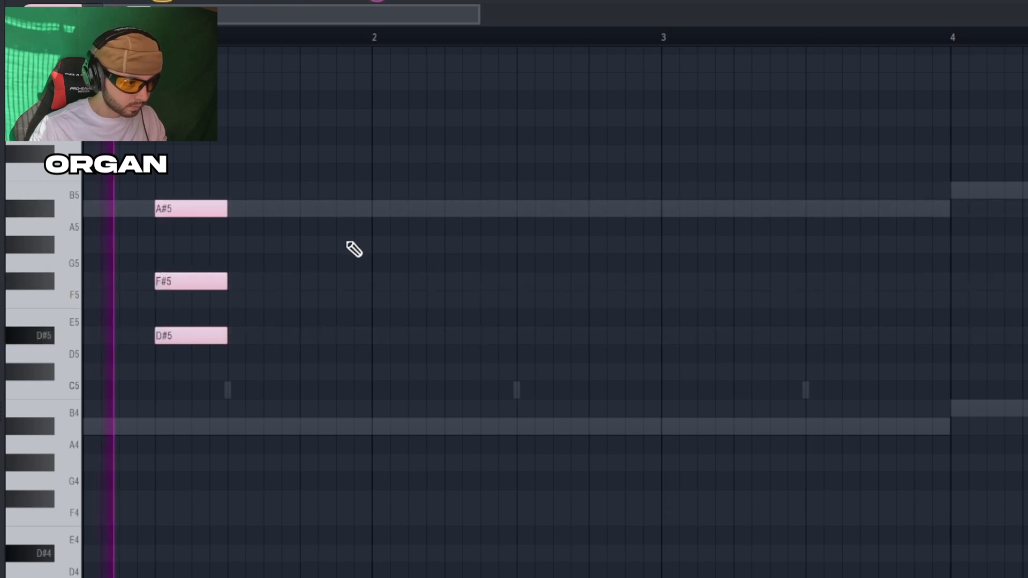
pyautogui.click(121, 190)
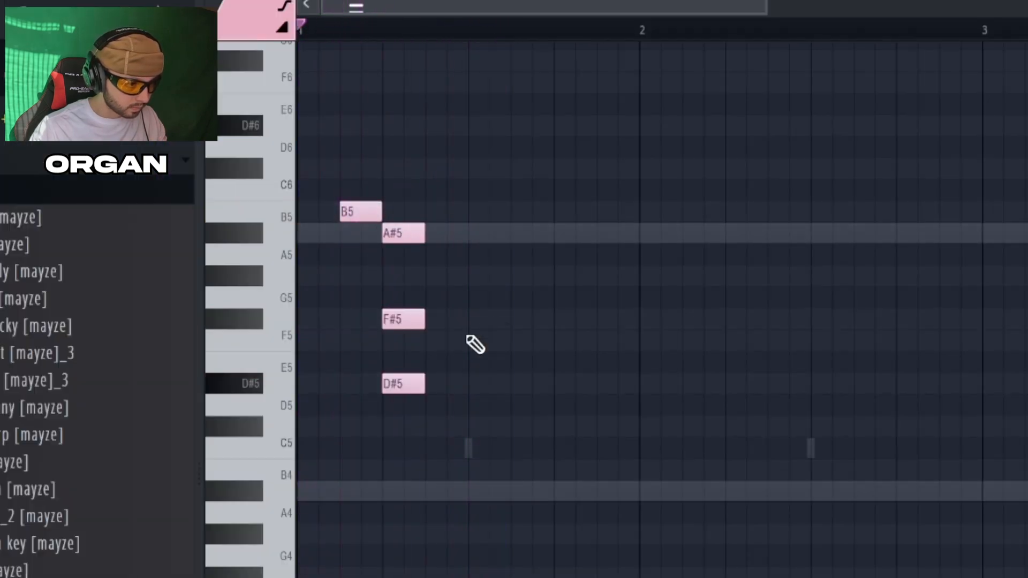
pyautogui.click(470, 341)
# Continue the organ phrase in bar 2 with a C#6 at its start and an F#5 right after the first chord, checking it by playback.
pyautogui.press('space')
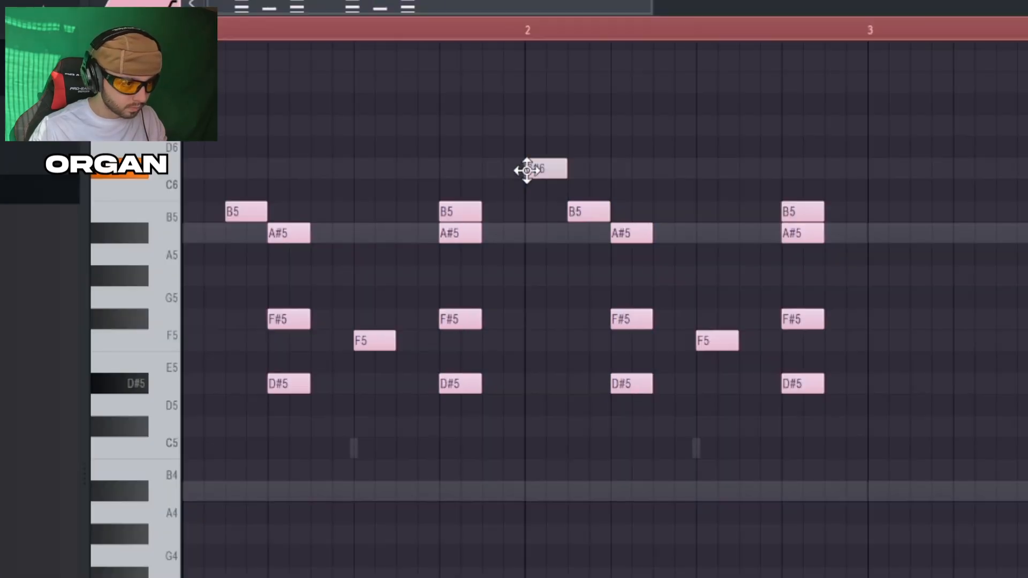
pyautogui.press('space')
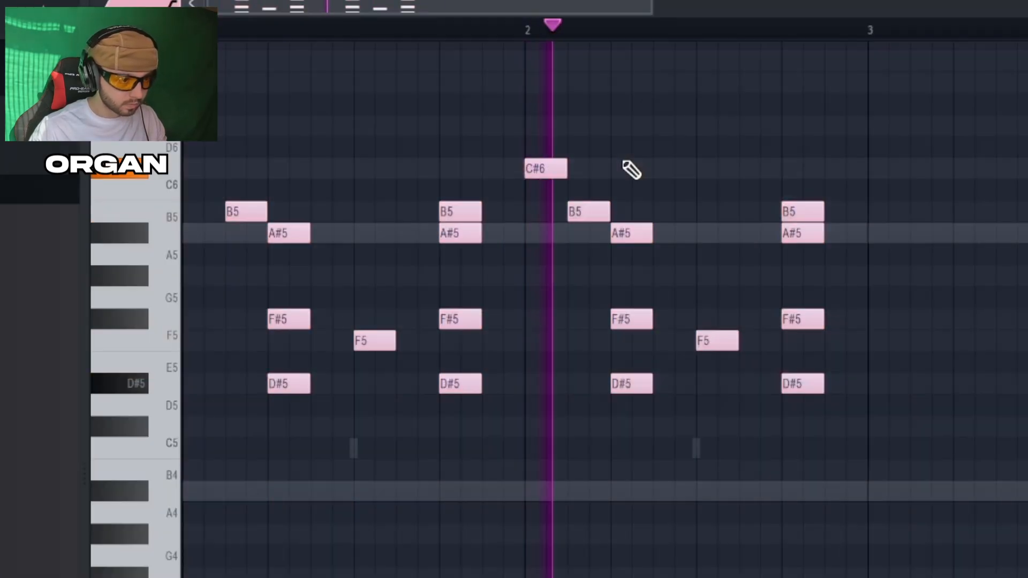
pyautogui.click(670, 319)
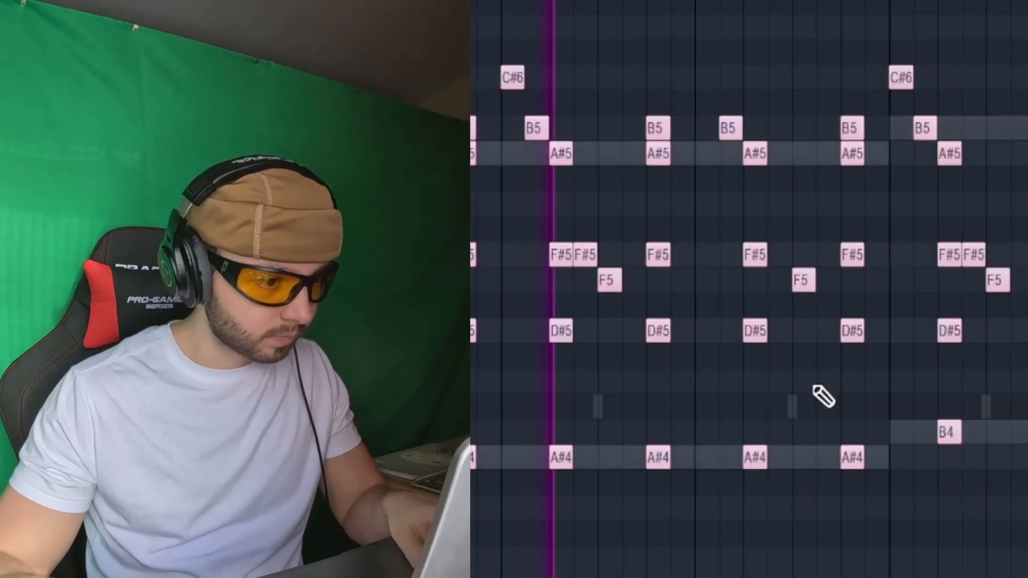
# Load Gross Beat on the pad - noti mixer track and apply its 1/2 Beat Gate volume preset.
pyautogui.click(638, 381)
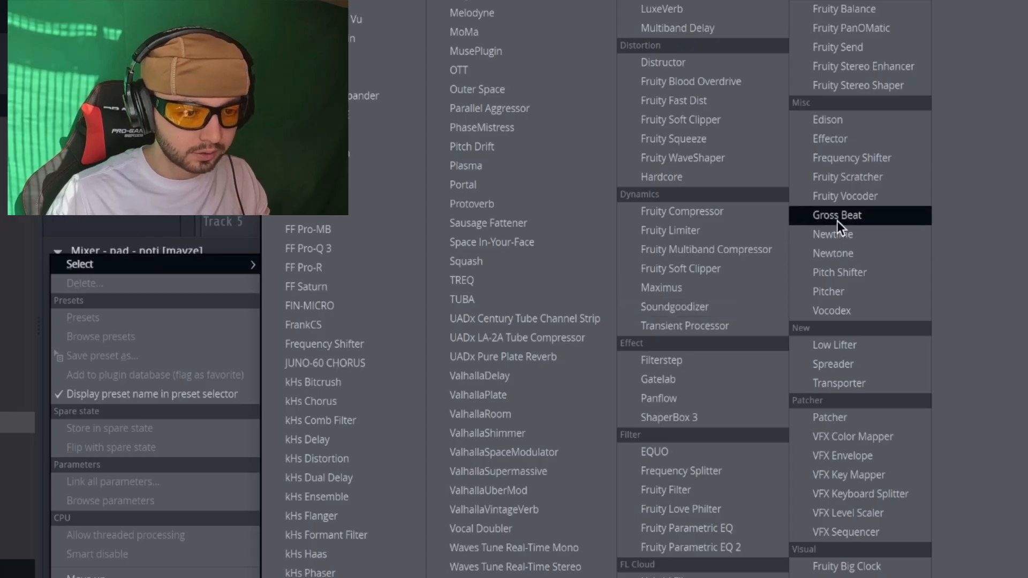
pyautogui.click(837, 219)
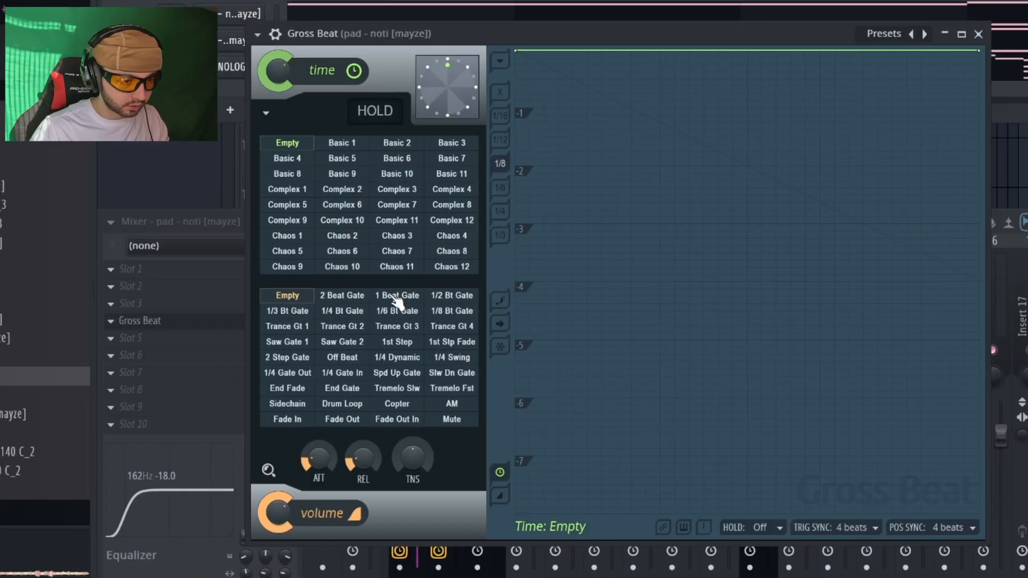
pyautogui.click(397, 296)
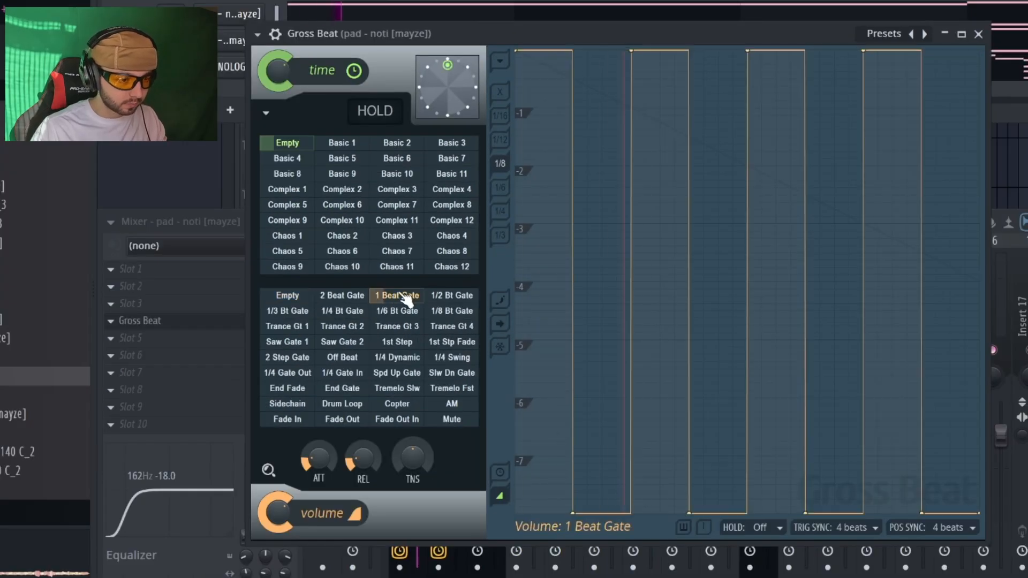
pyautogui.click(453, 298)
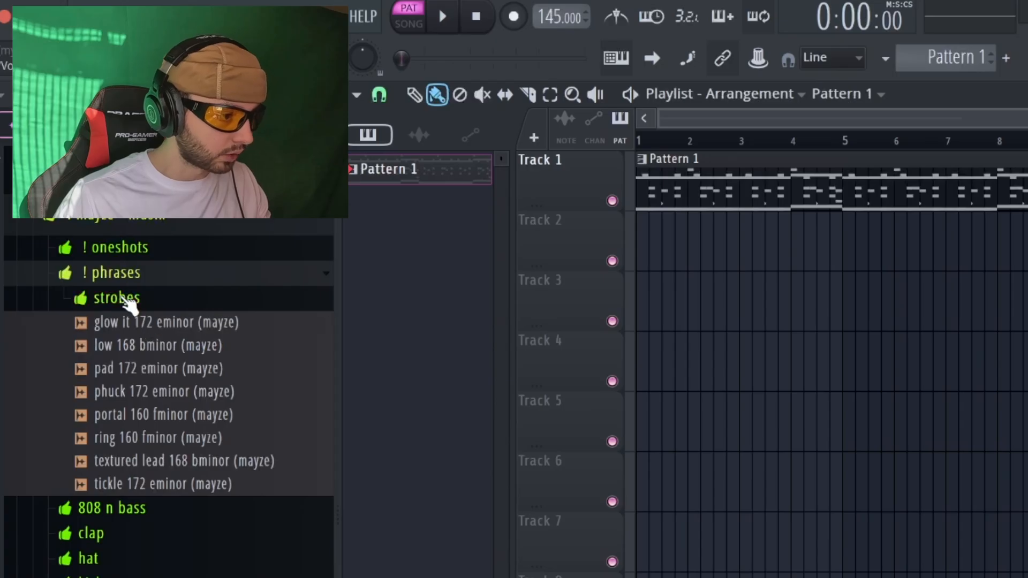
# Find wewa 170 c# in the phrases kit's strobes folder and place it on Track 2 of the playlist from bar 1.
pyautogui.scroll(1, 103, 215)
pyautogui.scroll(1, 148, 325)
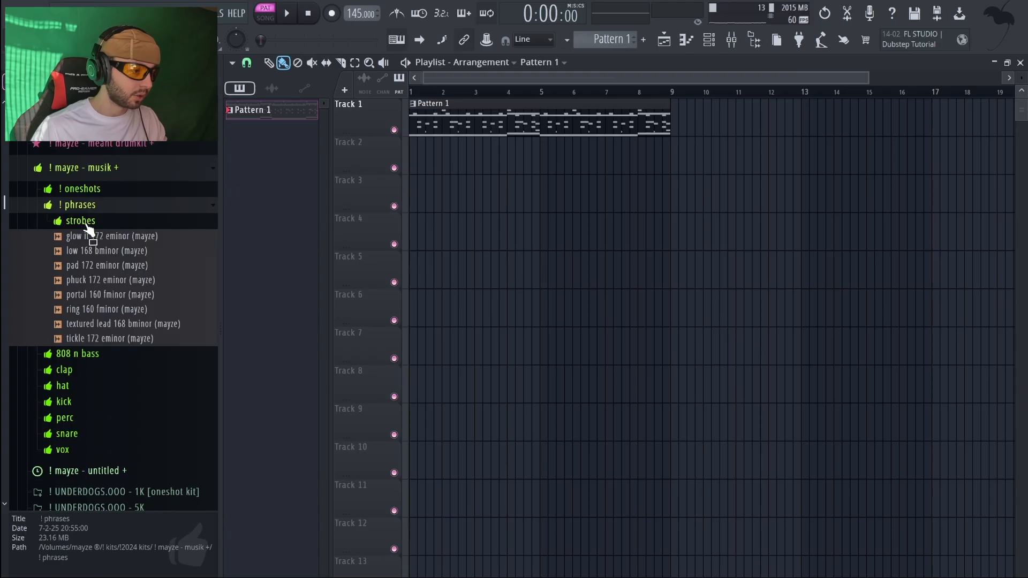
pyautogui.click(115, 319)
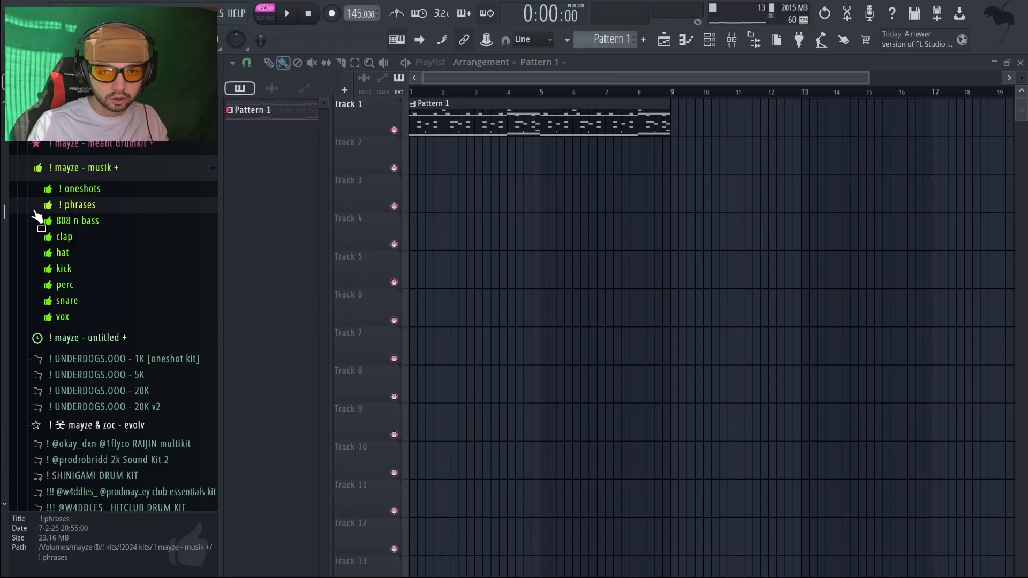
pyautogui.click(80, 205)
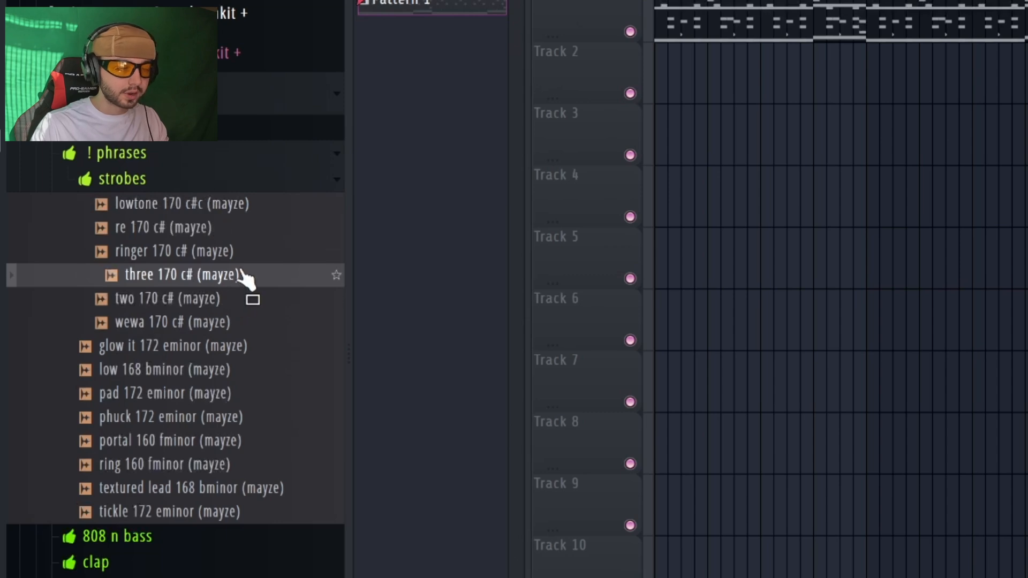
pyautogui.moveTo(173, 322); pyautogui.dragTo(724, 72)
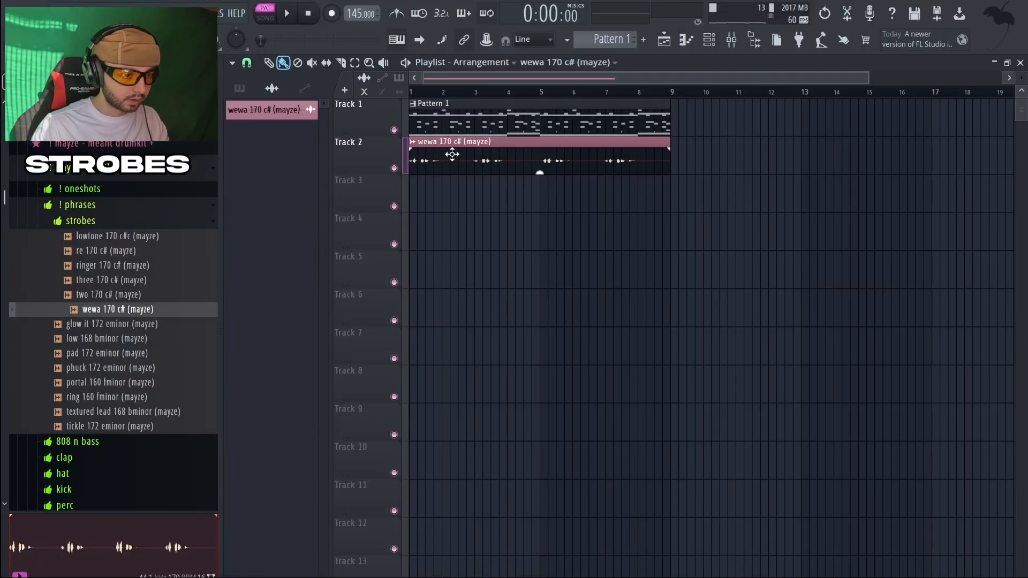
pyautogui.scroll(2, 464, 188)
# Play the arrangement, lower the time-stretching pitch of the wewa 170 c# clip and play it again.
pyautogui.click(663, 42)
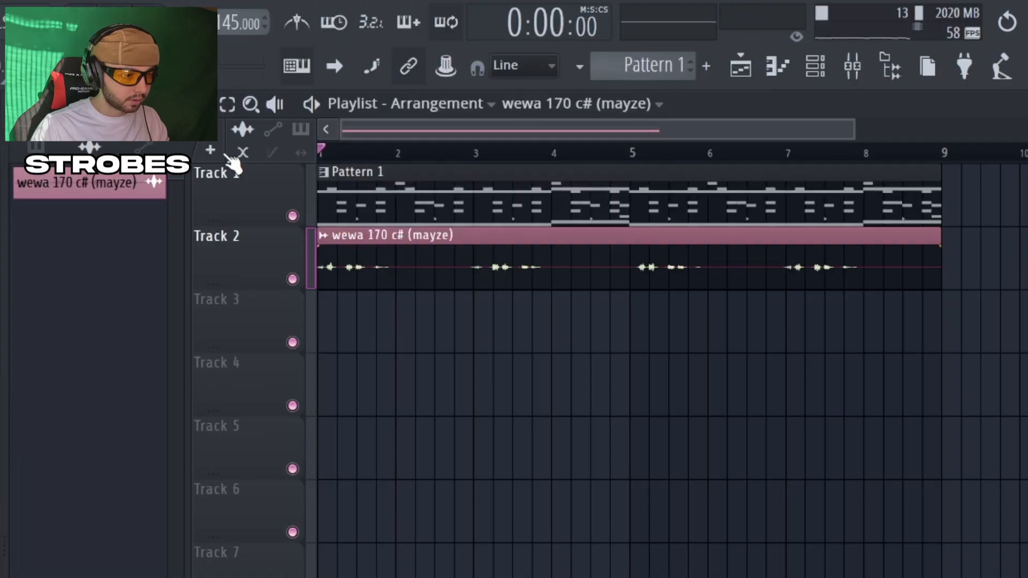
pyautogui.press('space')
pyautogui.doubleClick(454, 250)
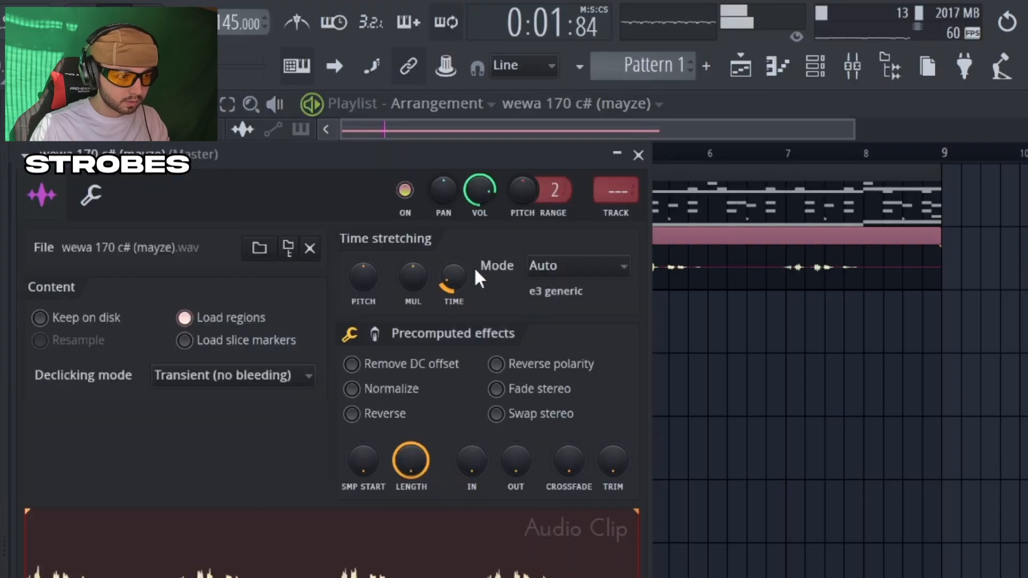
pyautogui.press('space')
pyautogui.moveTo(361, 278); pyautogui.dragTo(361, 287)
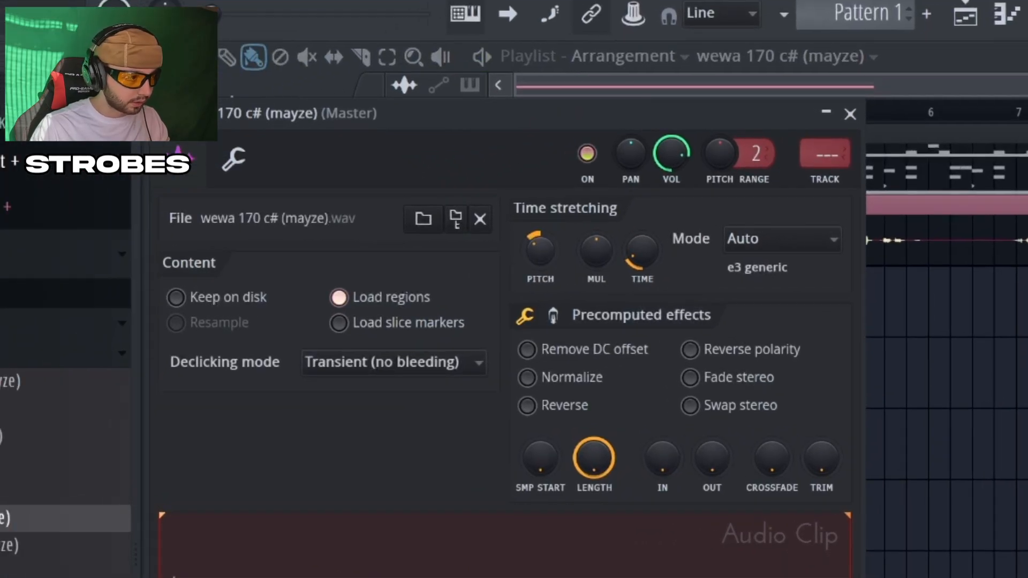
pyautogui.press('space')
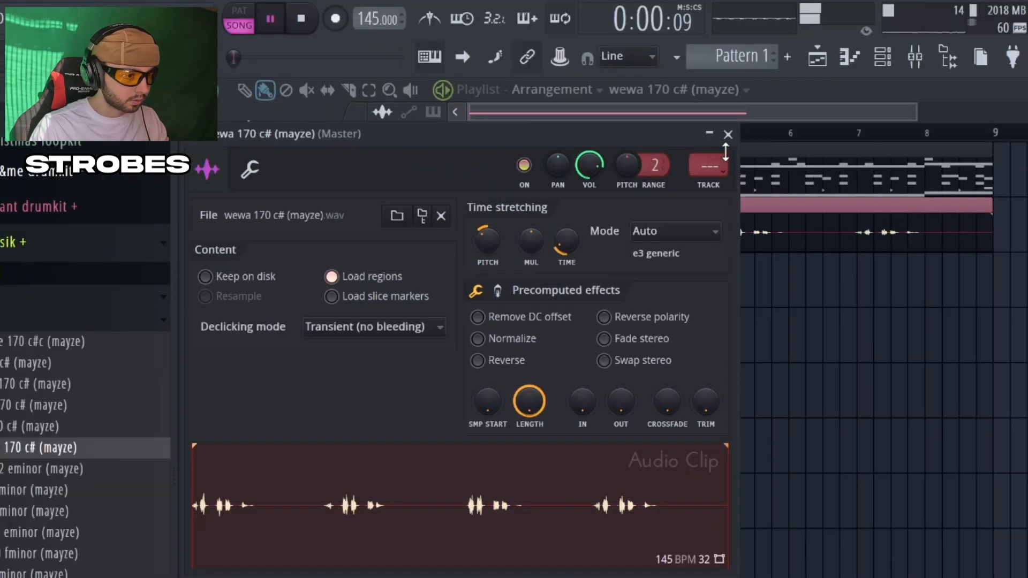
# Close the wewa 170 c# clip settings and place ringer 170 c# on Track 3 of the playlist from bar 1.
pyautogui.click(730, 135)
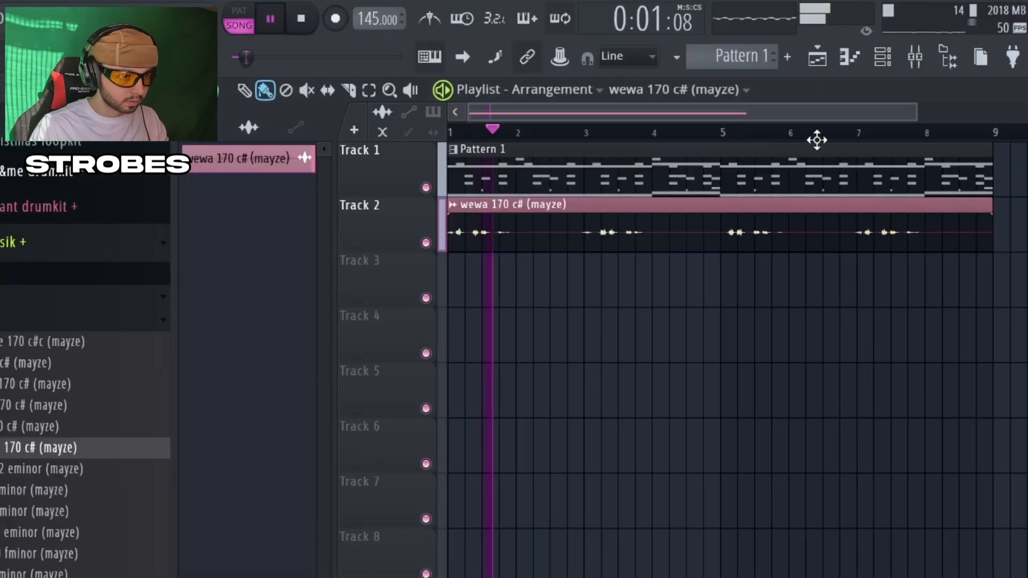
pyautogui.click(851, 63)
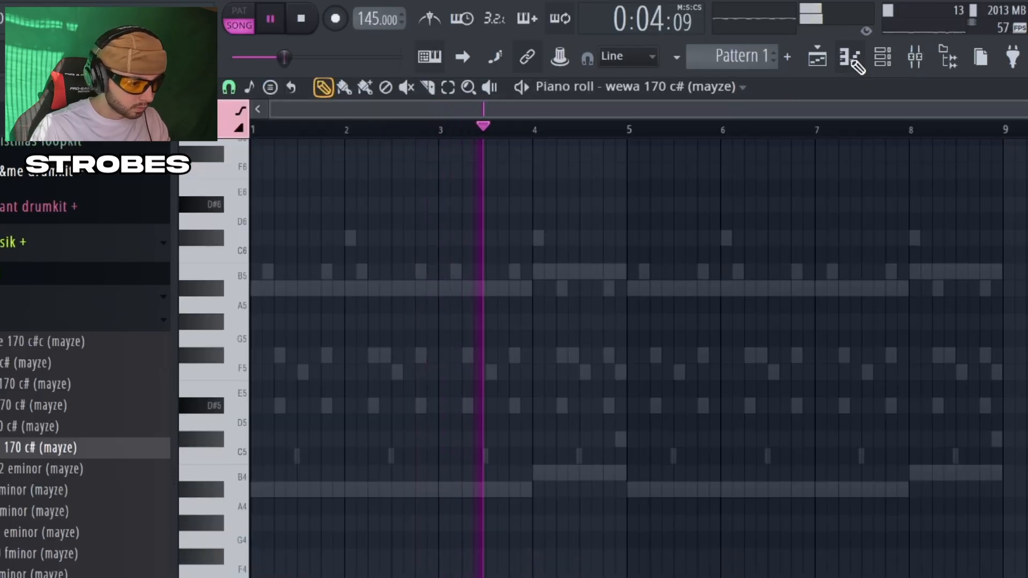
pyautogui.click(851, 62)
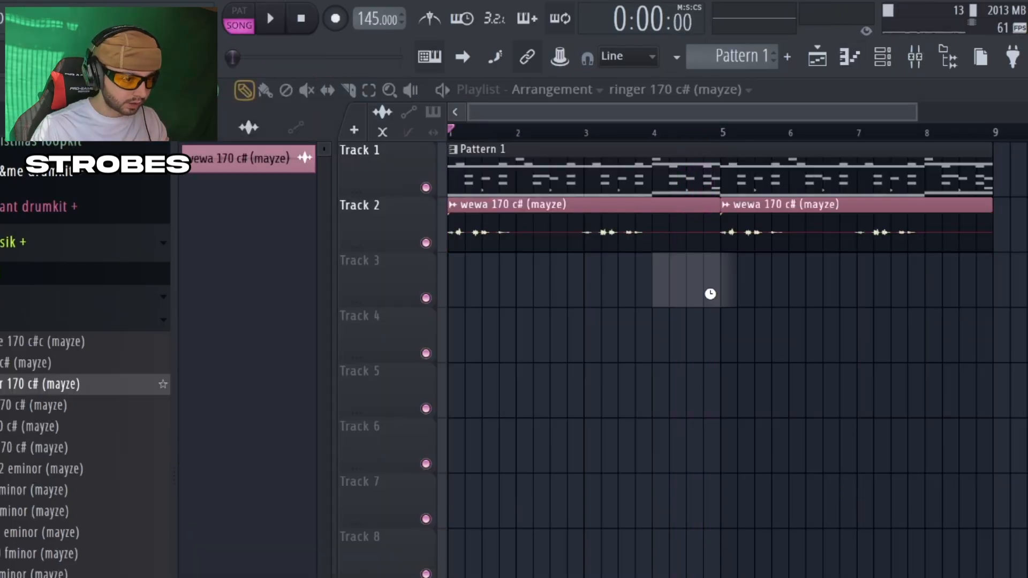
pyautogui.moveTo(750, 290); pyautogui.dragTo(716, 290)
# Play the arrangement and slip the audio inside the Track 3 ringer 170 c# clip slightly earlier.
pyautogui.hotkey('ctrl', 'a')
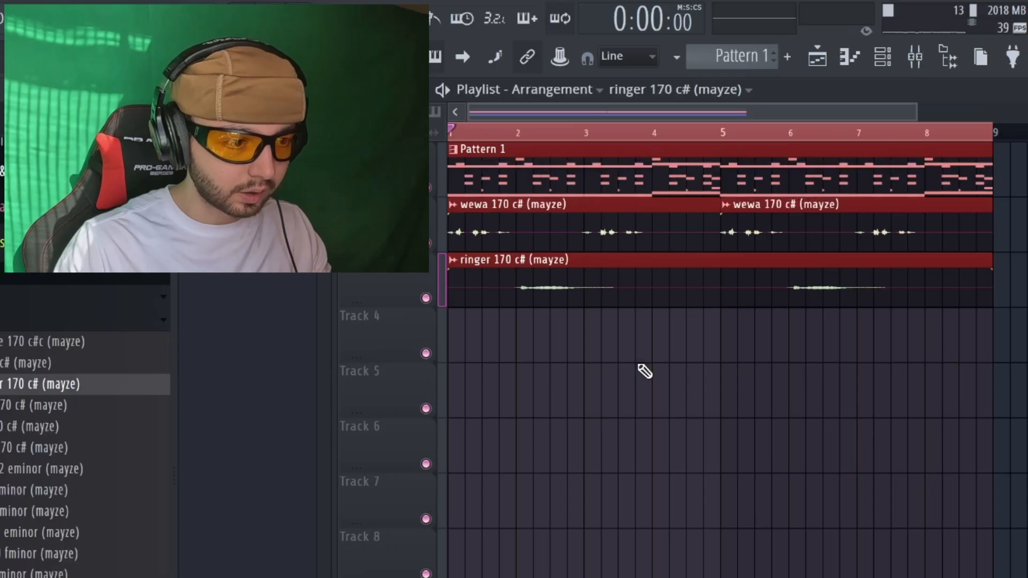
pyautogui.hotkey('ctrl', 'd')
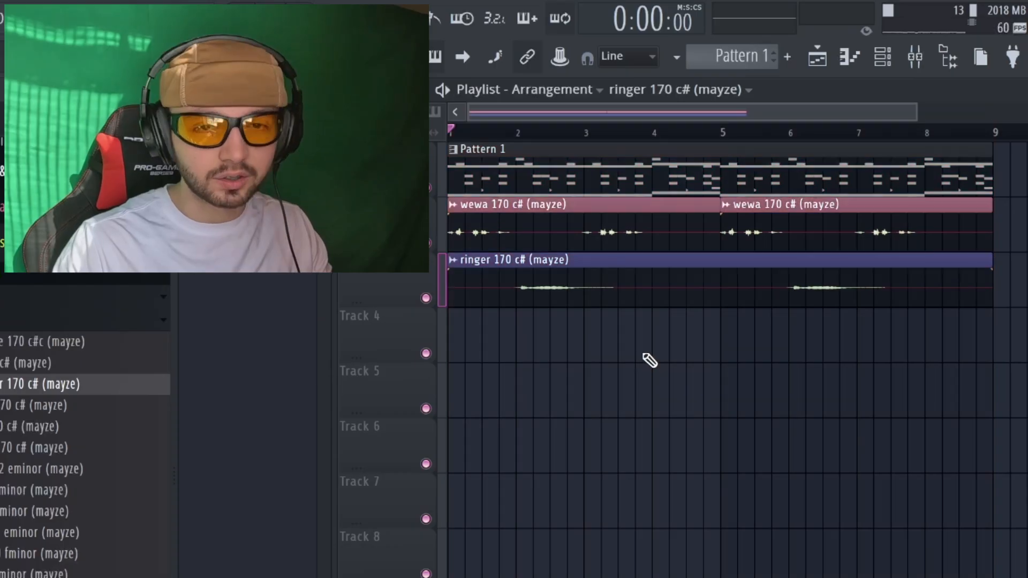
pyautogui.press('space')
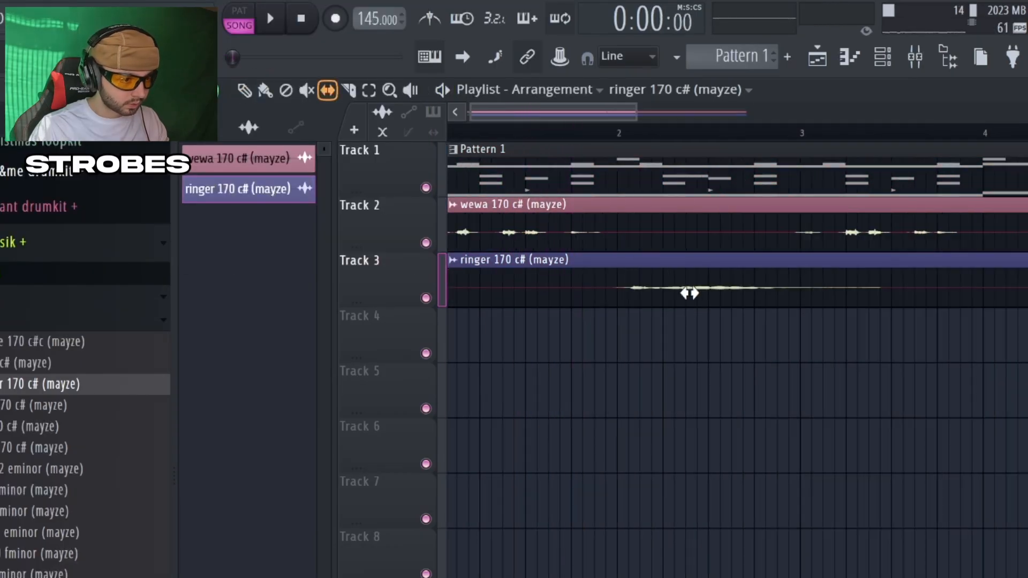
pyautogui.moveTo(705, 290); pyautogui.dragTo(693, 287)
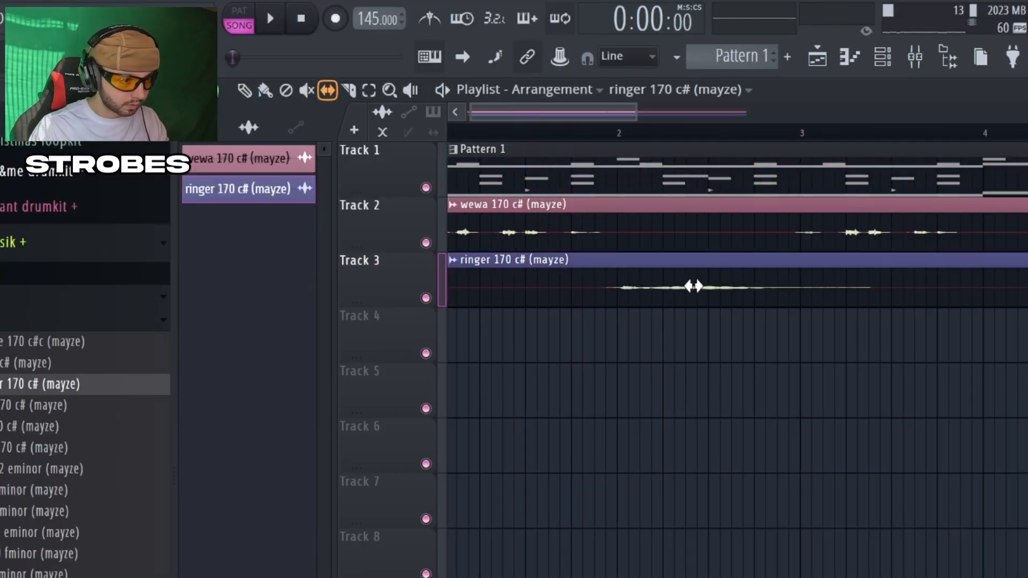
pyautogui.moveTo(616, 306); pyautogui.dragTo(771, 296)
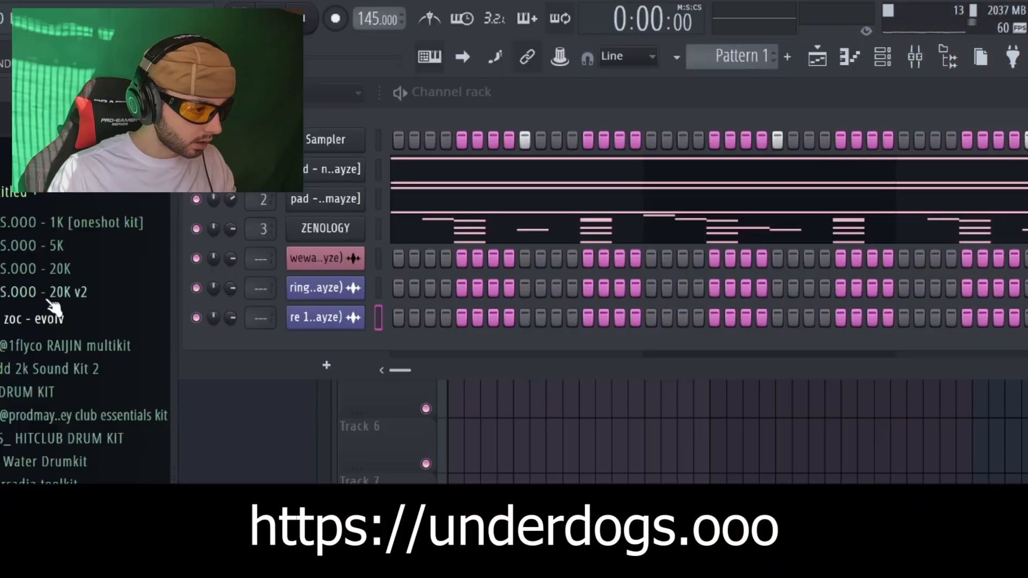
# Load lead - therm and write D#6 and B5 in the second half of bar 1 and A#5 at bar 2, checking by playback.
pyautogui.click(86, 294)
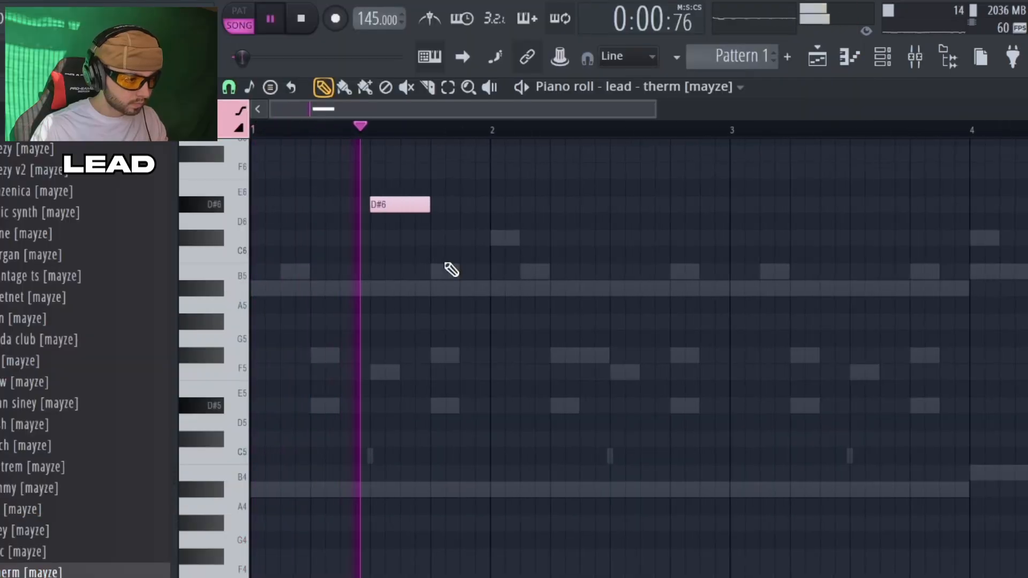
pyautogui.click(434, 223)
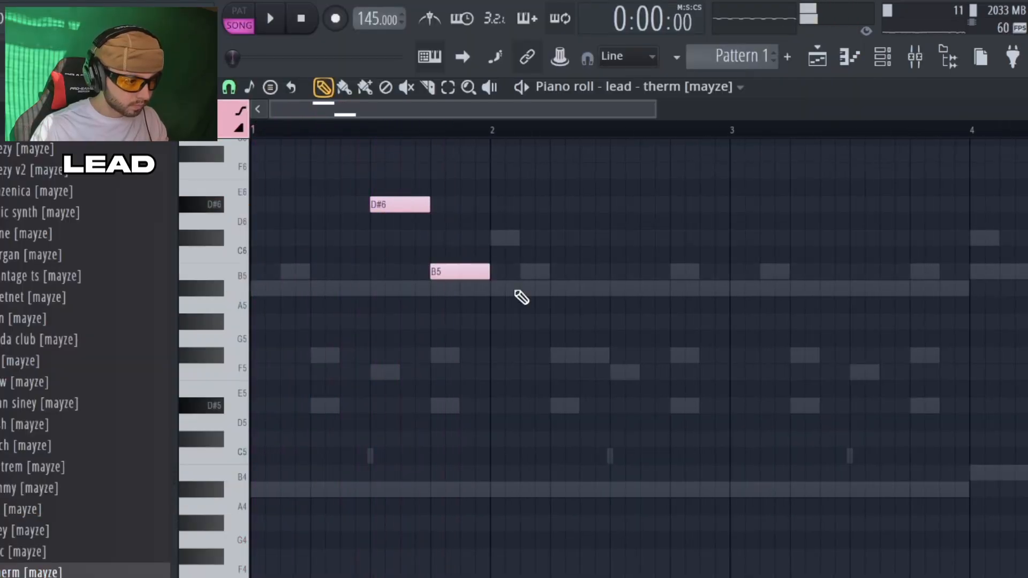
pyautogui.press('space')
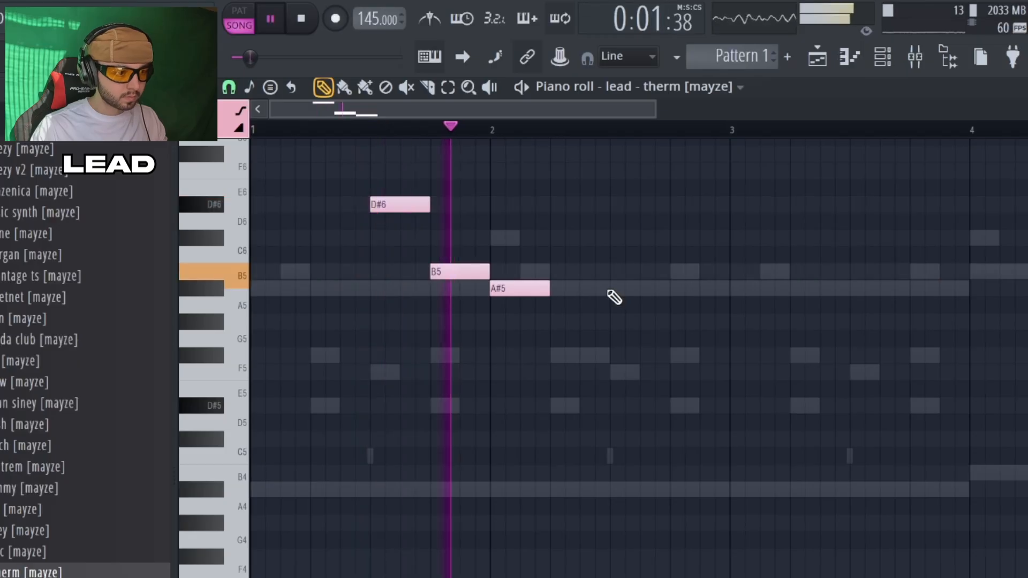
pyautogui.press('space')
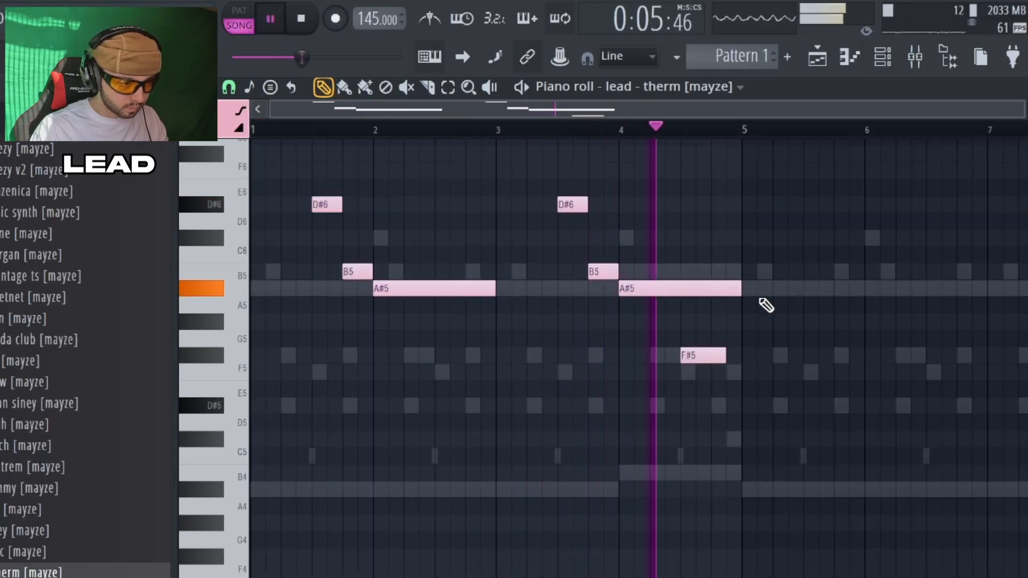
# Shorten the lead's A#5 in bar 4 to half a bar and follow it with a D#5 in that bar's second half.
pyautogui.press('space')
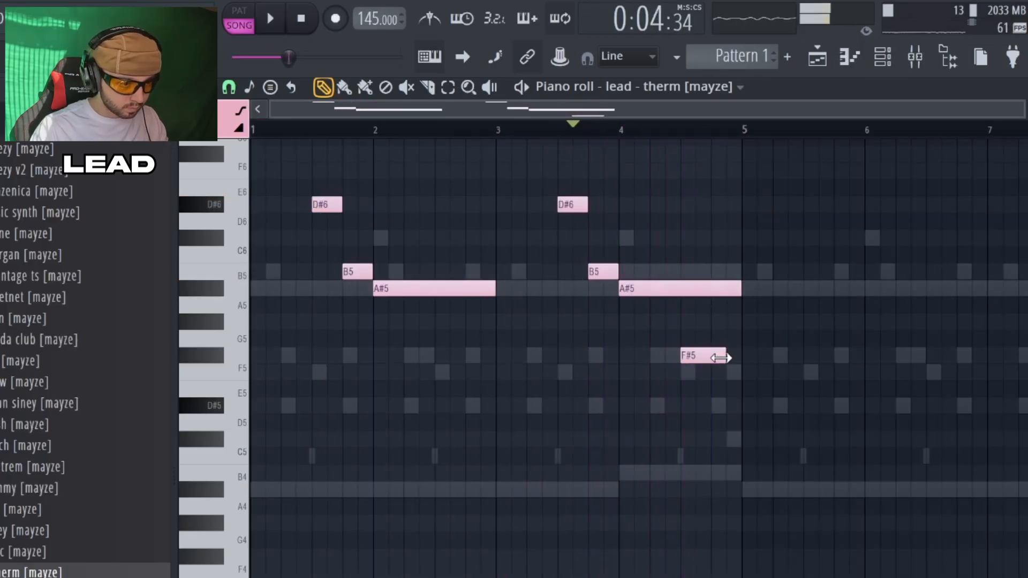
pyautogui.moveTo(736, 360); pyautogui.dragTo(719, 273)
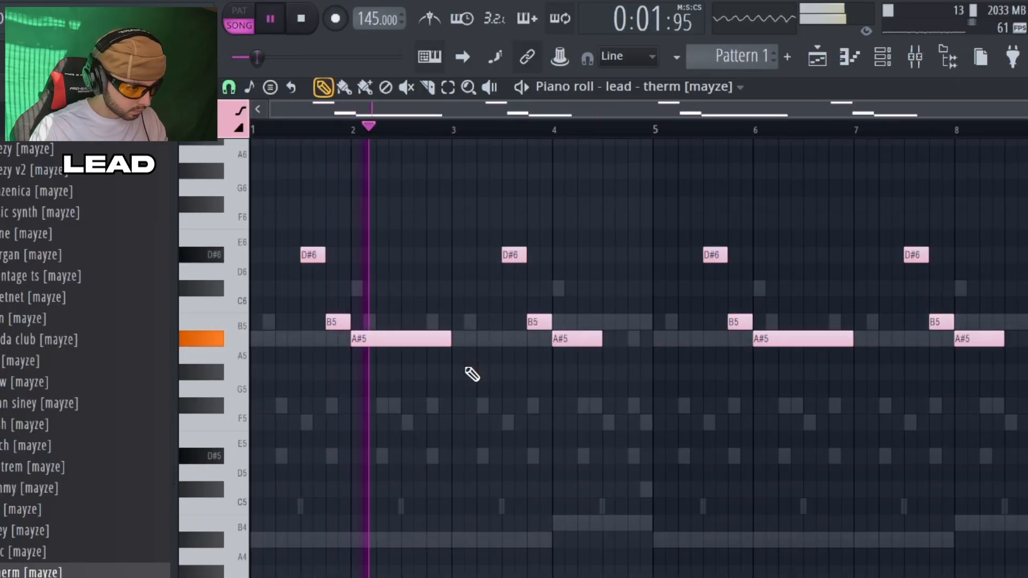
pyautogui.click(608, 456)
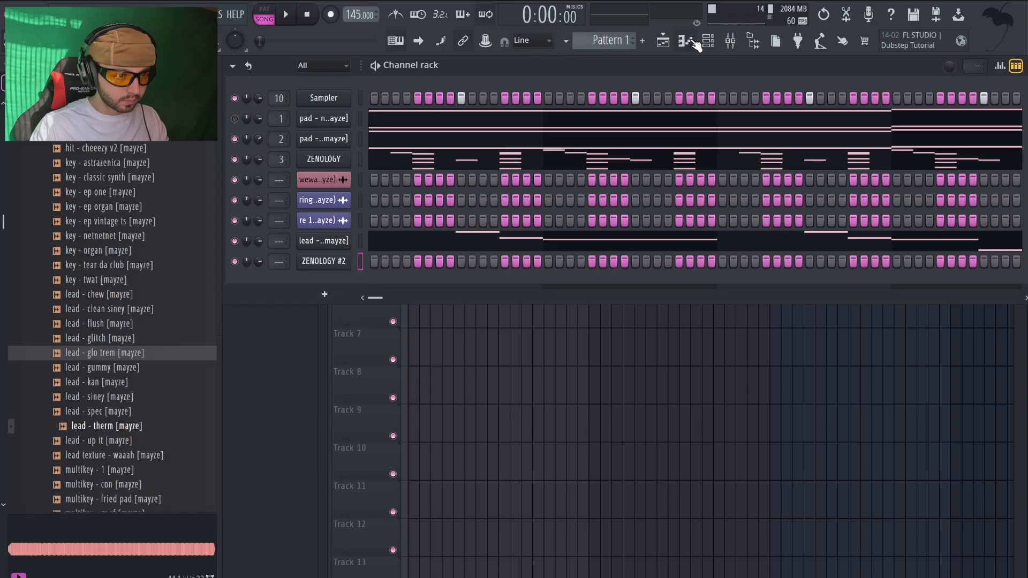
# Write a rising run on ZENOLOGY #2 in the second half of bar 2: A#3, B3, C#4, D#4, F4, F#4, G#4, A#4.
pyautogui.press('F7')
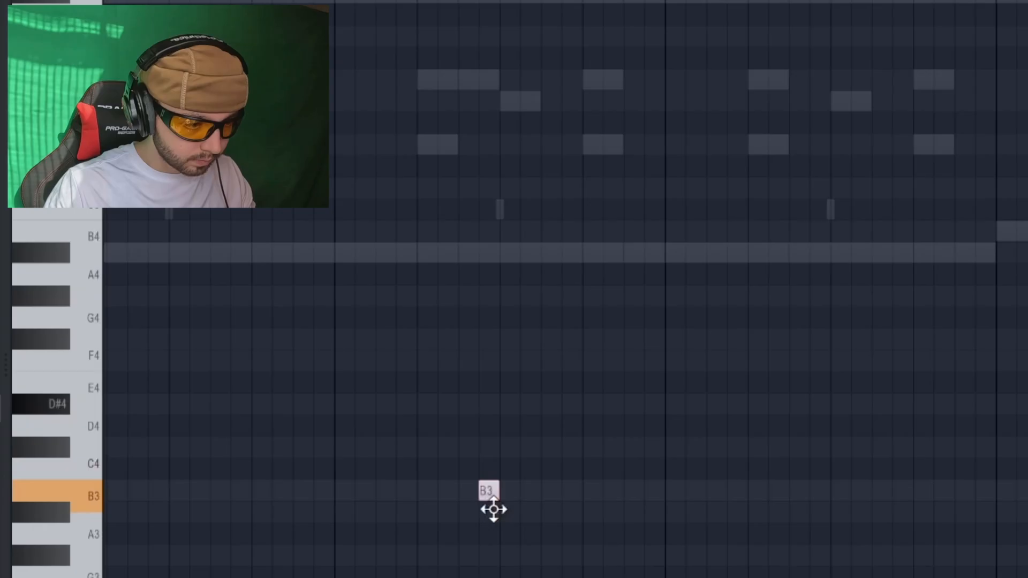
pyautogui.moveTo(494, 510); pyautogui.dragTo(503, 527)
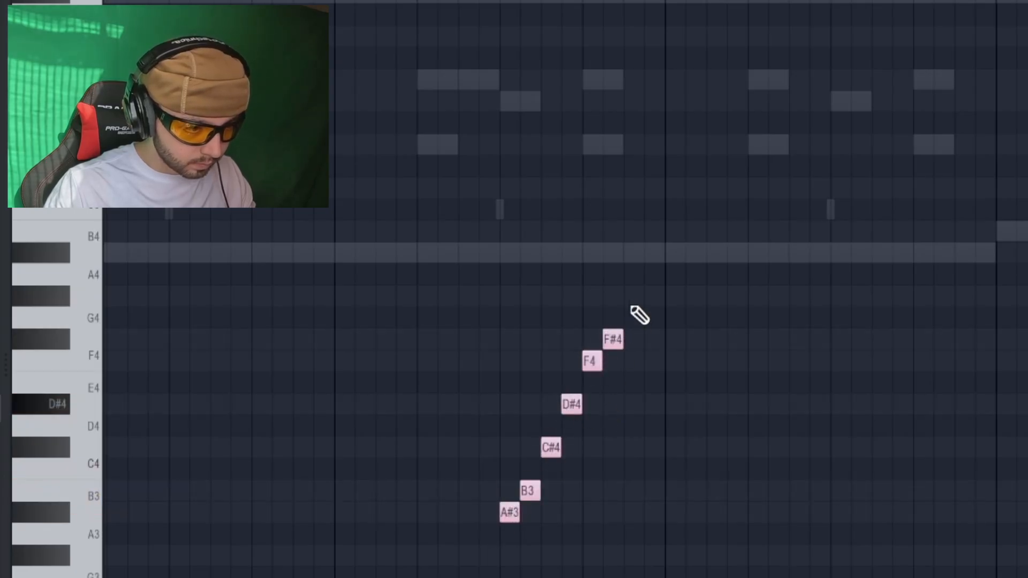
pyautogui.moveTo(679, 220); pyautogui.dragTo(489, 541)
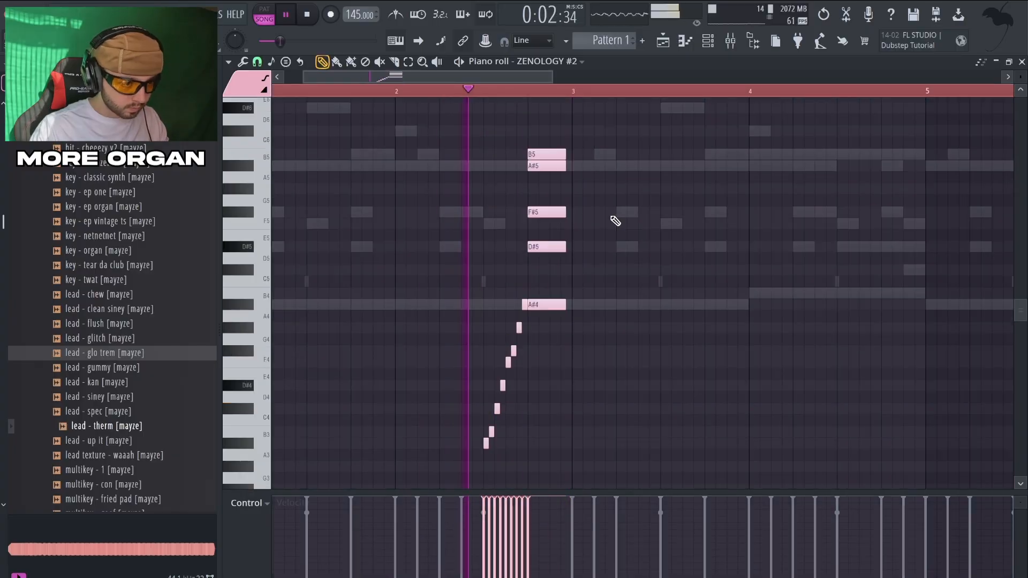
# Arrange the ZENOLOGY #2 organ chord in bar 1 and the rising run in bar 2, repeating the phrase every two bars.
pyautogui.hotkey('ctrl', 'd')
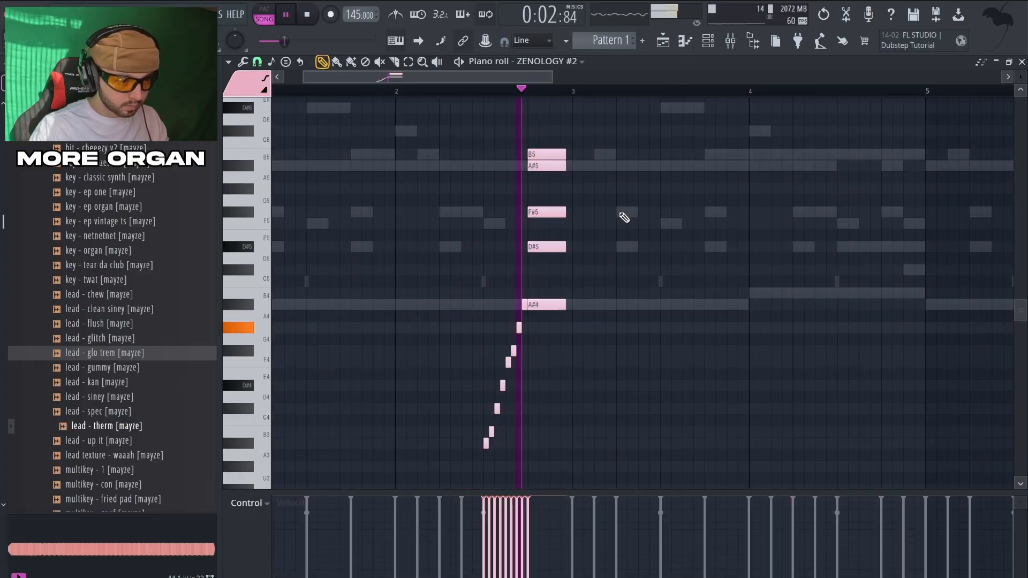
pyautogui.hotkey('ctrl', 'a')
pyautogui.hotkey('ctrl', 'd')
pyautogui.scroll(-4, 546, 260)
pyautogui.hotkey('ctrl', 'a')
pyautogui.keyDown('ctrl'); pyautogui.click(526, 307); pyautogui.keyUp('ctrl')
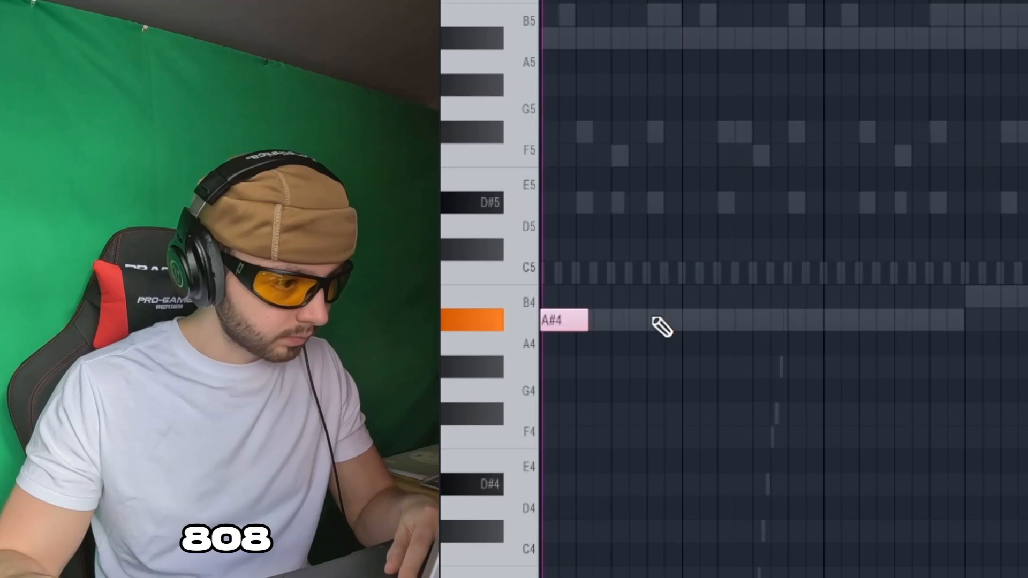
# Add 808 notes on A#4 late in bar 1, early in bar 2, and at the start and end of bar 3, plus B4 in bar 4.
pyautogui.click(670, 321)
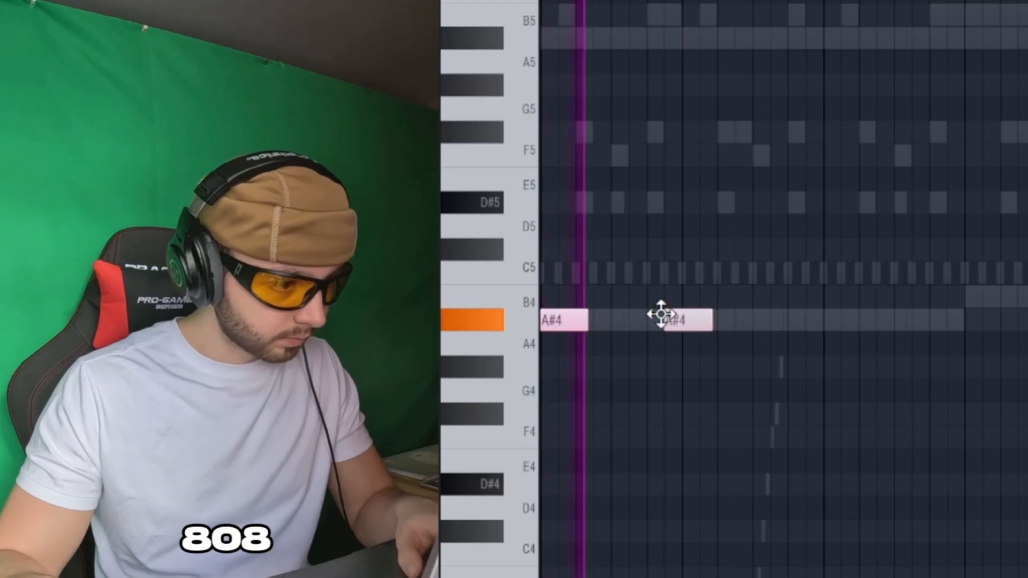
pyautogui.click(726, 320)
pyautogui.click(829, 327)
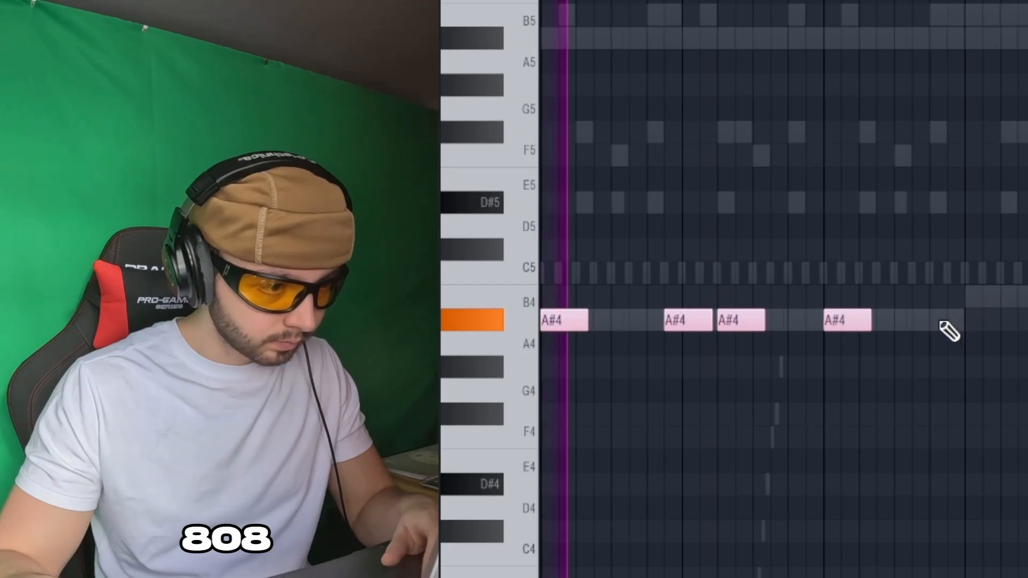
pyautogui.click(943, 320)
pyautogui.click(1010, 298)
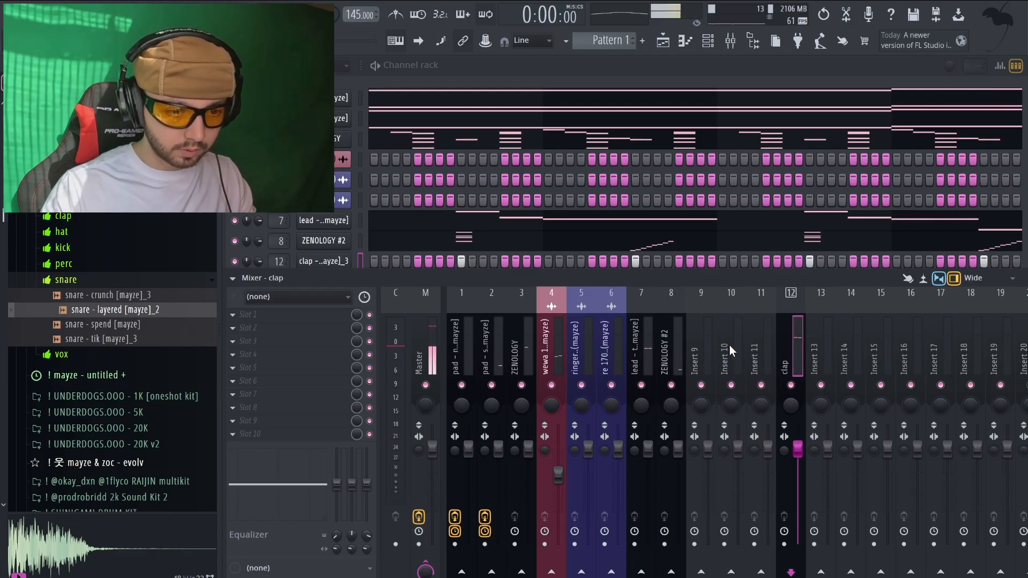
# Select mixer tracks 1 to 11 together and route them to Insert 12 only.
pyautogui.click(459, 342)
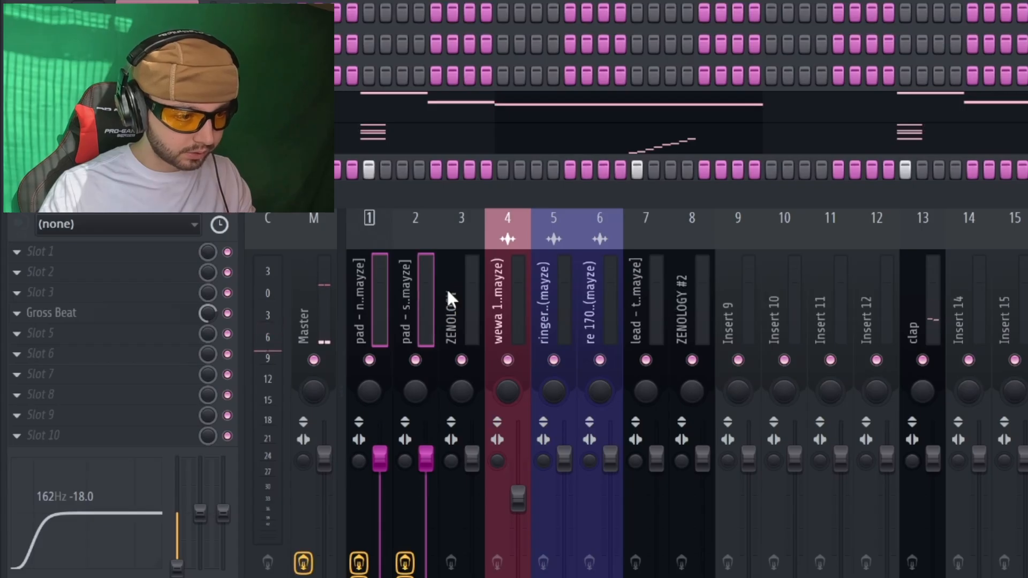
pyautogui.keyDown('ctrl'); pyautogui.keyDown('shift'); pyautogui.click(464, 291); pyautogui.keyUp('shift'); pyautogui.keyUp('ctrl')
pyautogui.keyDown('ctrl'); pyautogui.keyDown('shift'); pyautogui.click(512, 292); pyautogui.keyUp('shift'); pyautogui.keyUp('ctrl')
pyautogui.keyDown('ctrl'); pyautogui.keyDown('shift'); pyautogui.click(560, 292); pyautogui.keyUp('shift'); pyautogui.keyUp('ctrl')
pyautogui.keyDown('ctrl'); pyautogui.keyDown('shift'); pyautogui.click(604, 293); pyautogui.keyUp('shift'); pyautogui.keyUp('ctrl')
pyautogui.keyDown('ctrl'); pyautogui.keyDown('shift'); pyautogui.click(651, 294); pyautogui.keyUp('shift'); pyautogui.keyUp('ctrl')
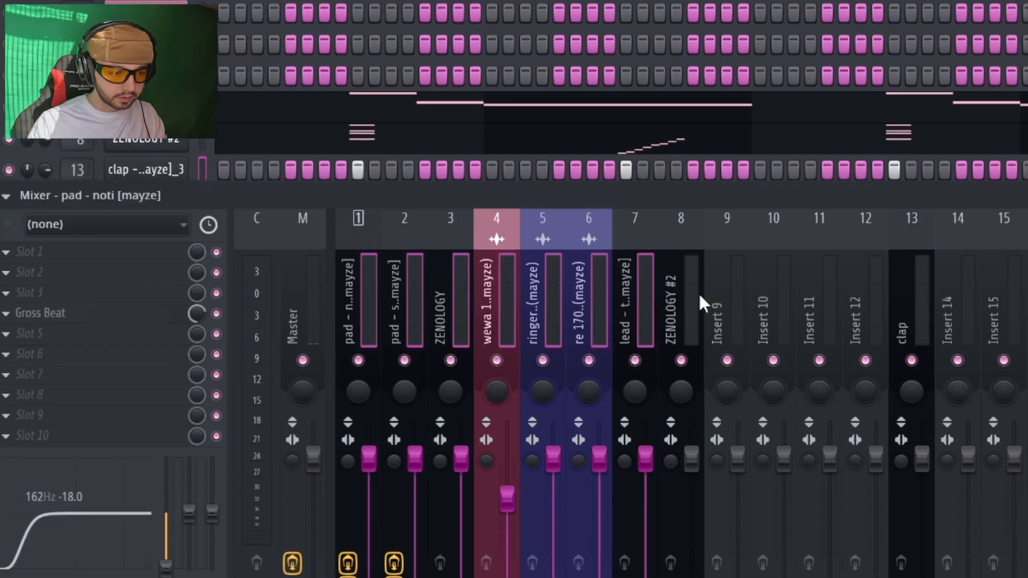
pyautogui.keyDown('ctrl'); pyautogui.keyDown('shift'); pyautogui.click(697, 294); pyautogui.keyUp('shift'); pyautogui.keyUp('ctrl')
pyautogui.keyDown('ctrl'); pyautogui.keyDown('shift'); pyautogui.click(739, 294); pyautogui.keyUp('shift'); pyautogui.keyUp('ctrl')
pyautogui.keyDown('ctrl'); pyautogui.keyDown('shift'); pyautogui.click(786, 295); pyautogui.keyUp('shift'); pyautogui.keyUp('ctrl')
pyautogui.keyDown('ctrl'); pyautogui.keyDown('shift'); pyautogui.click(828, 295); pyautogui.keyUp('shift'); pyautogui.keyUp('ctrl')
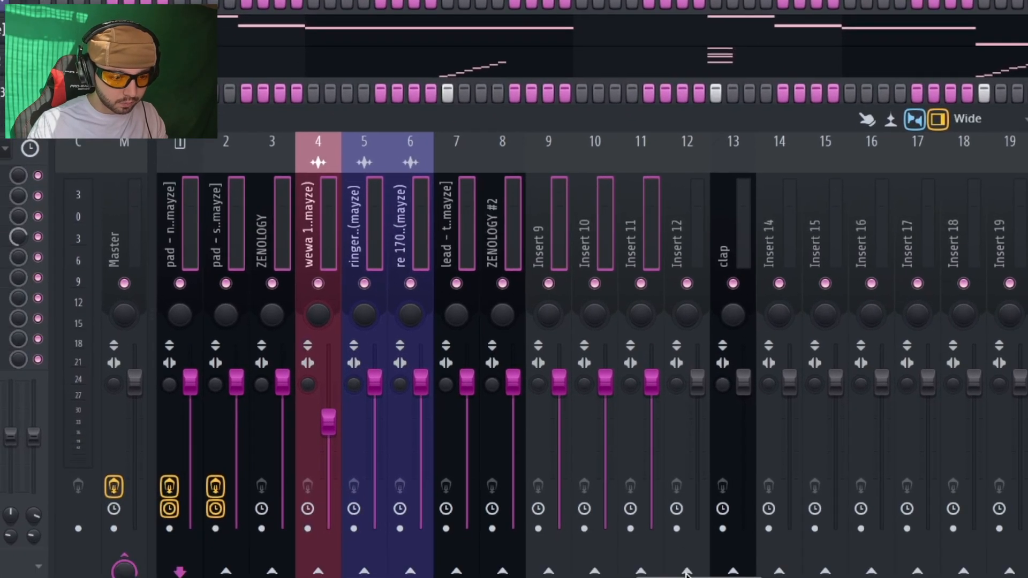
pyautogui.rightClick(686, 571)
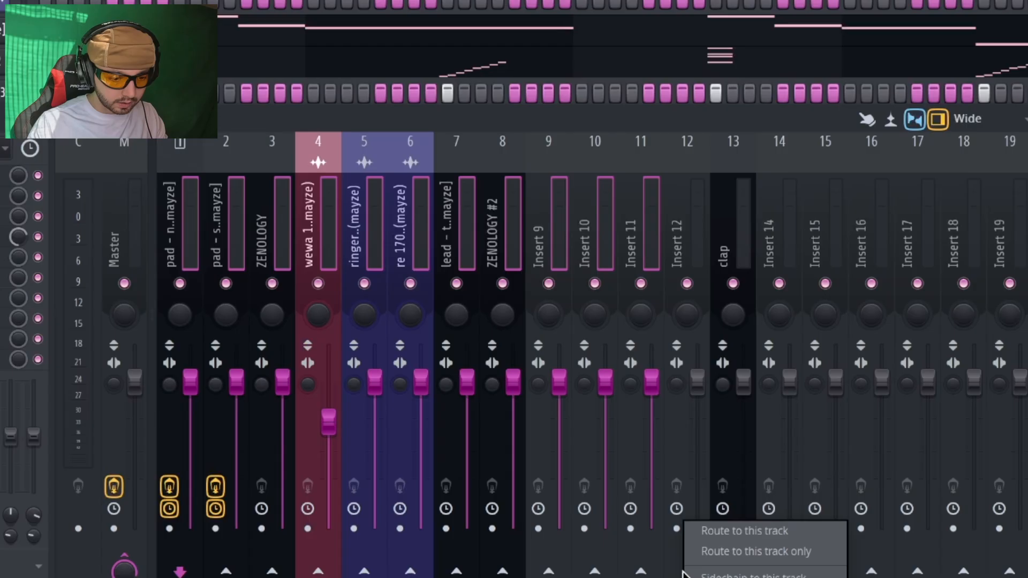
pyautogui.click(725, 554)
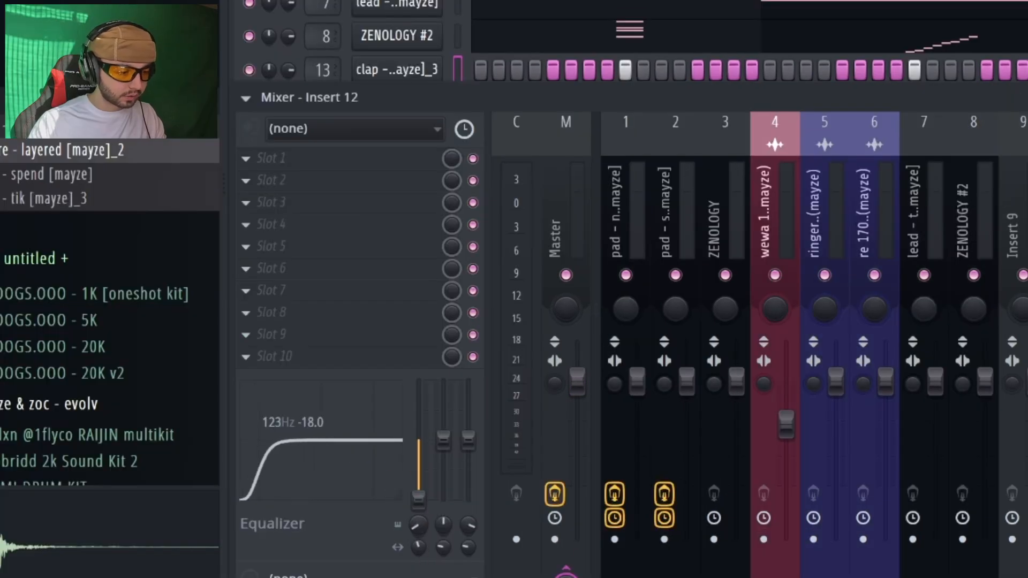
# Add Fruity Parametric EQ 2 to the pad - noti mixer track and lower one of its bands.
pyautogui.click(628, 203)
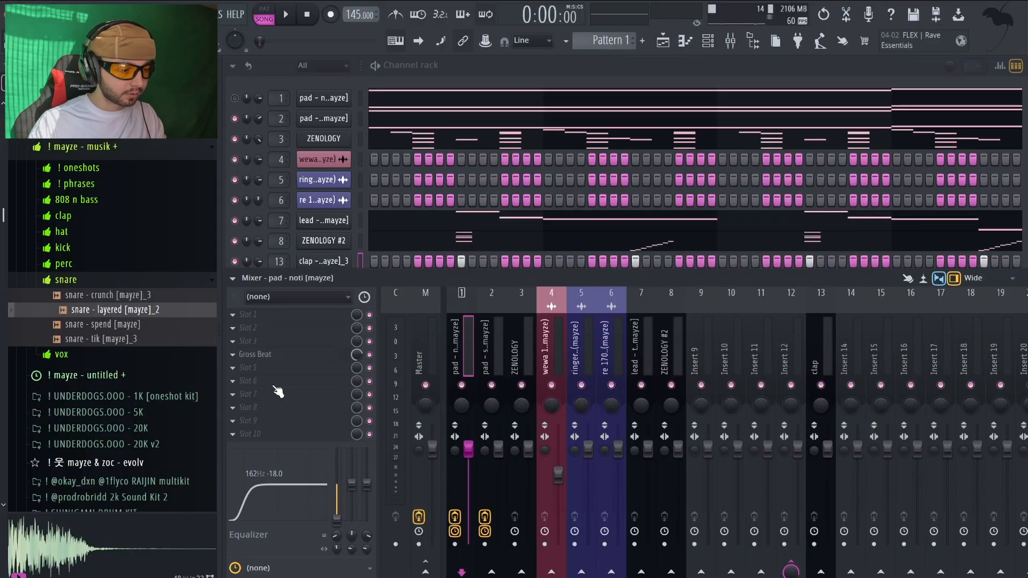
pyautogui.click(278, 391)
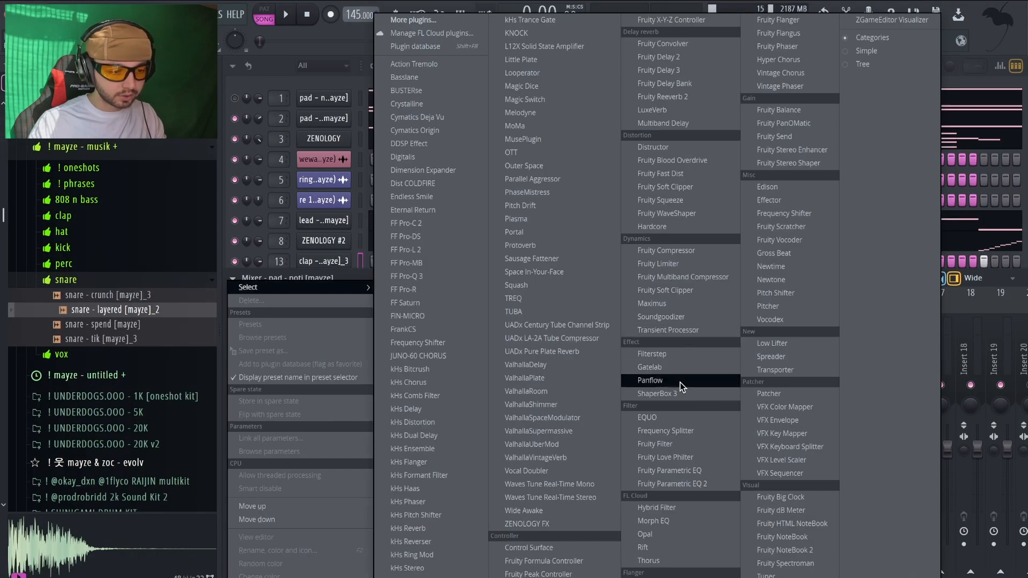
pyautogui.click(697, 485)
pyautogui.moveTo(307, 230); pyautogui.dragTo(351, 309)
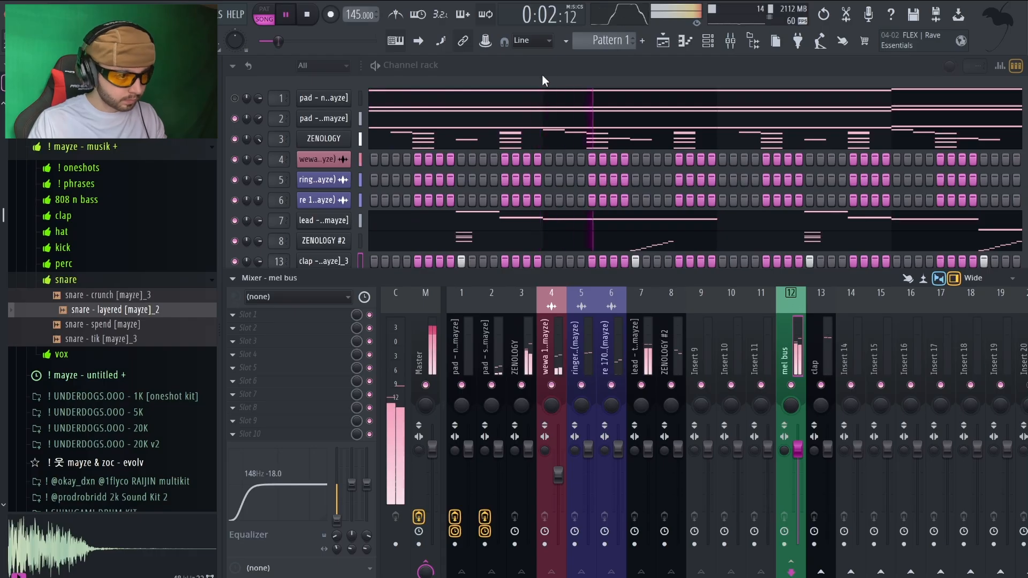
# Raise the clap mixer track's volume, return to the channel rack and collapse the snare folder.
pyautogui.click(832, 452)
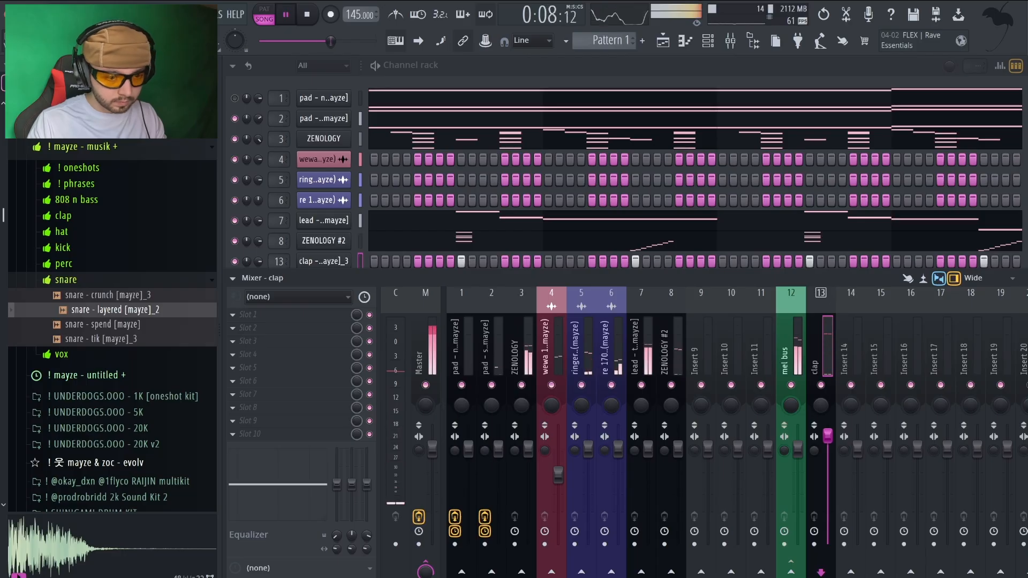
pyautogui.click(516, 82)
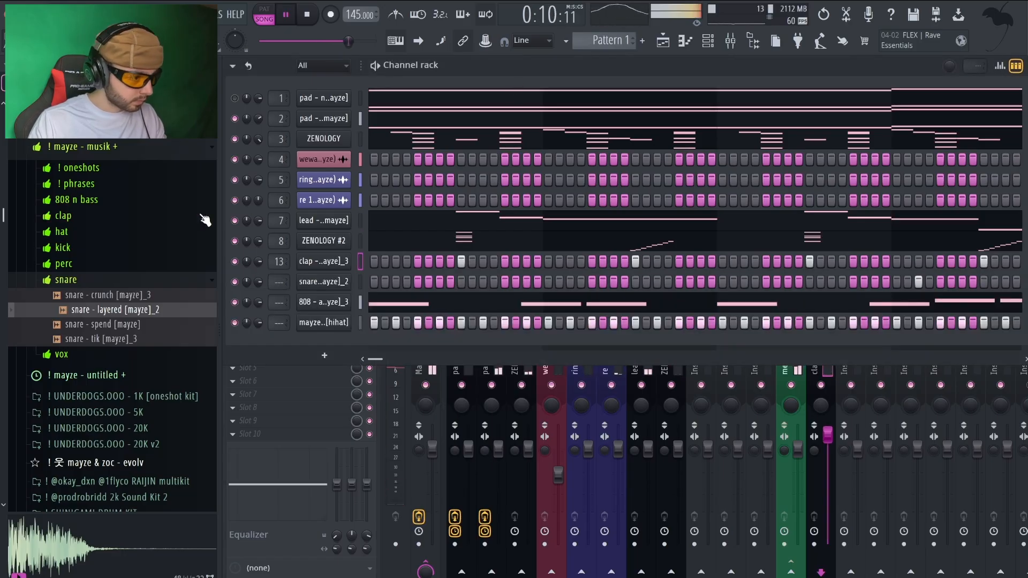
pyautogui.click(72, 279)
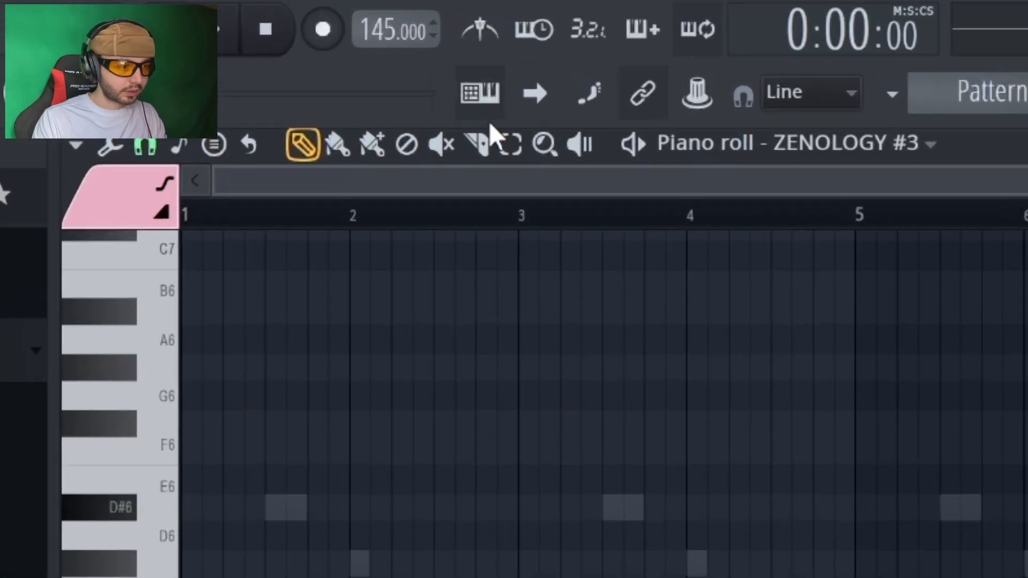
# Check the typing keyboard's root note and layout options, and play back the descending string melody on ZENOLOGY #3.
pyautogui.click(489, 102)
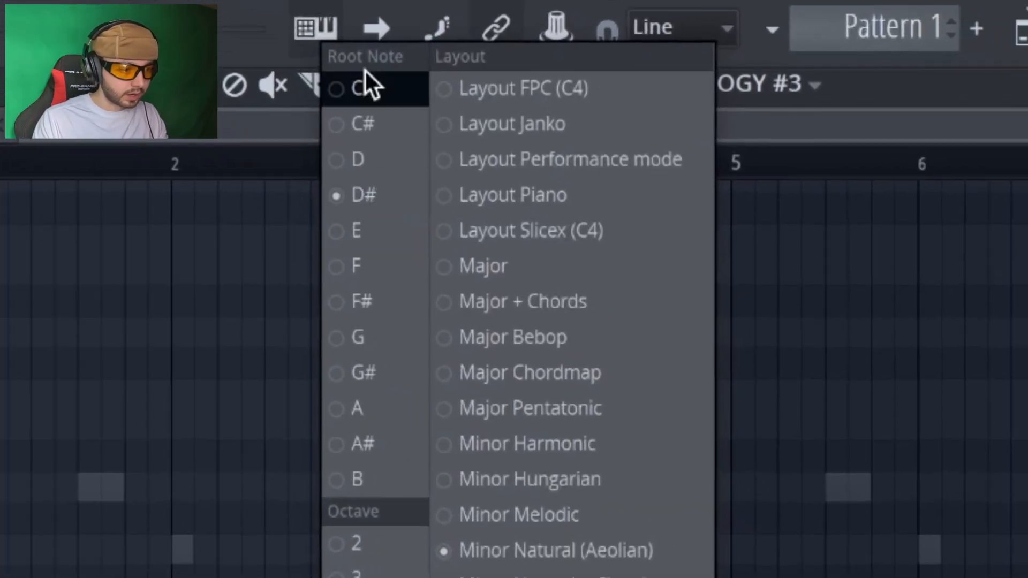
pyautogui.click(371, 230)
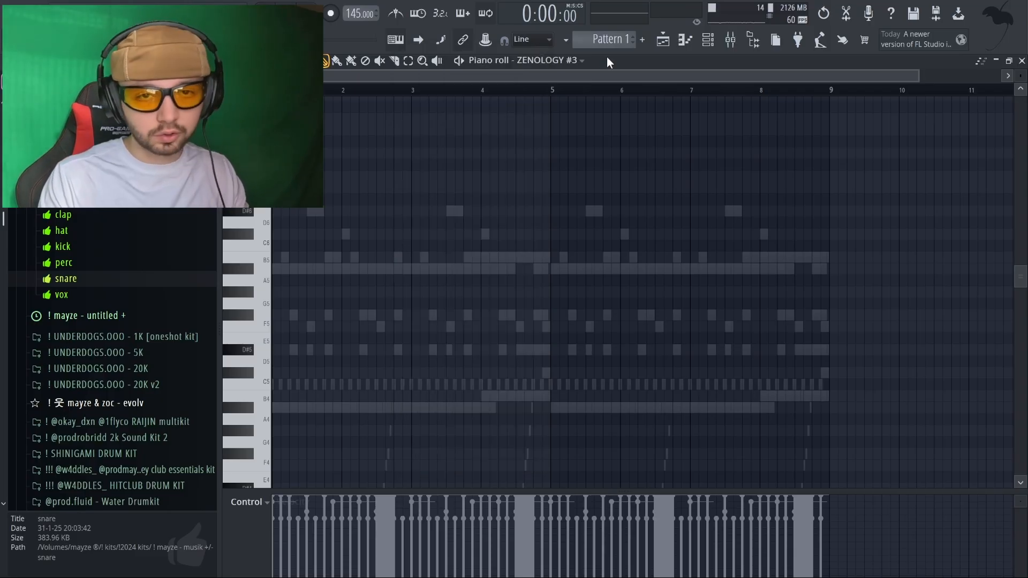
pyautogui.press('space')
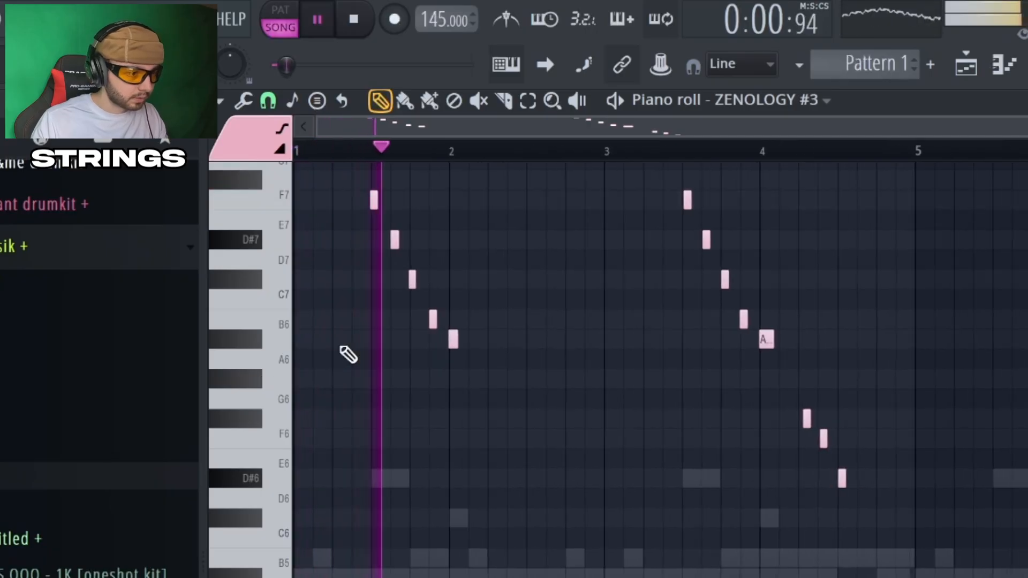
pyautogui.scroll(3, 303, 204)
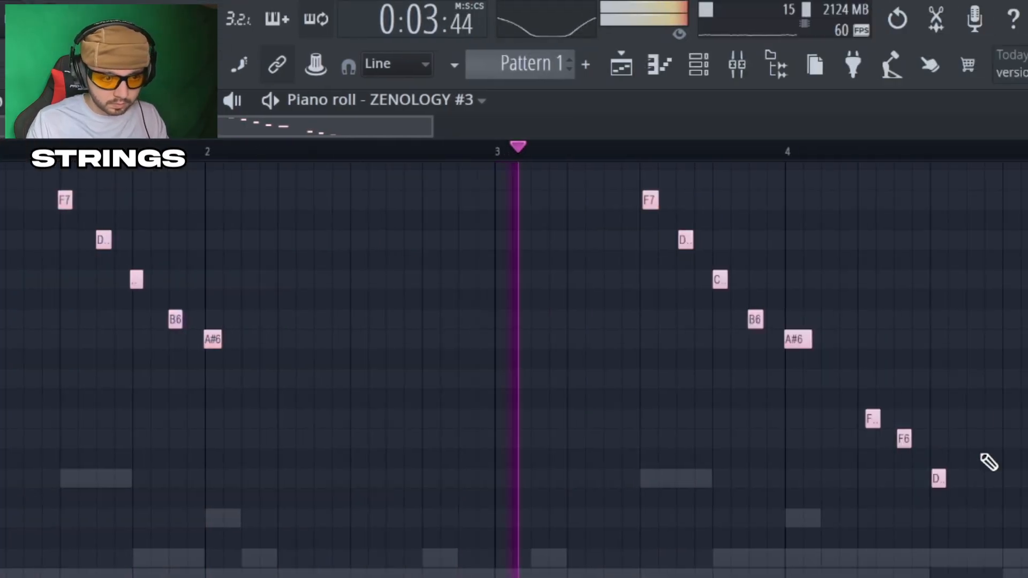
pyautogui.scroll(1, 704, 479)
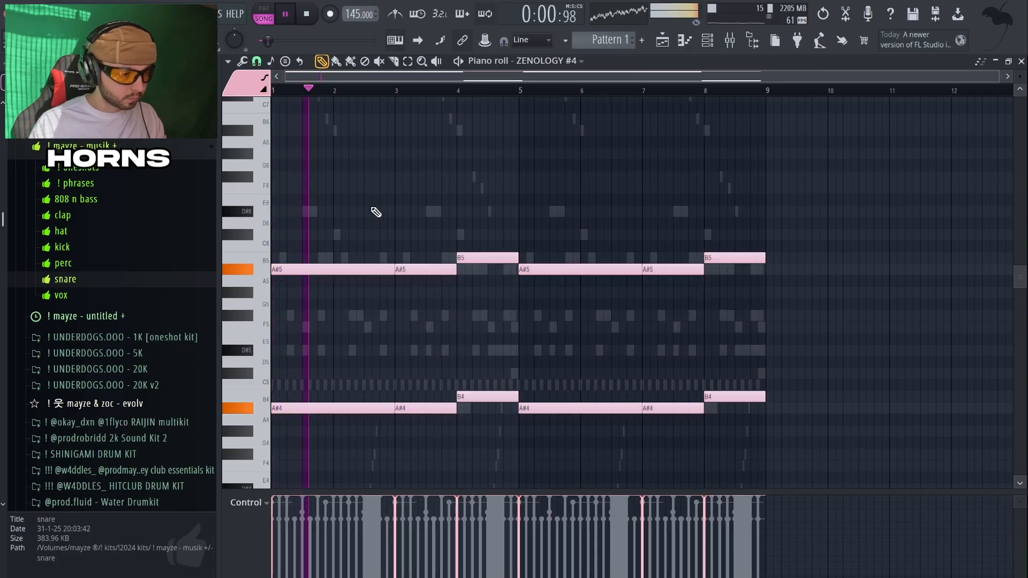
# On ZENOLOGY #4, trim the opening A#4 and A#5 horn notes to half a bar and lengthen the bar 2 chord to a quarter bar.
pyautogui.moveTo(374, 211); pyautogui.dragTo(342, 482)
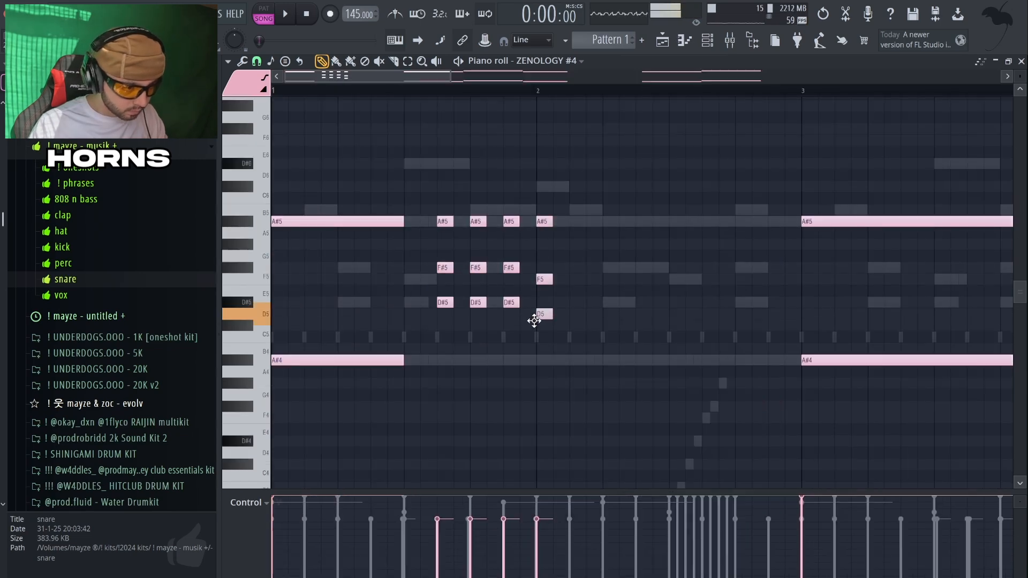
pyautogui.moveTo(548, 209); pyautogui.dragTo(536, 461)
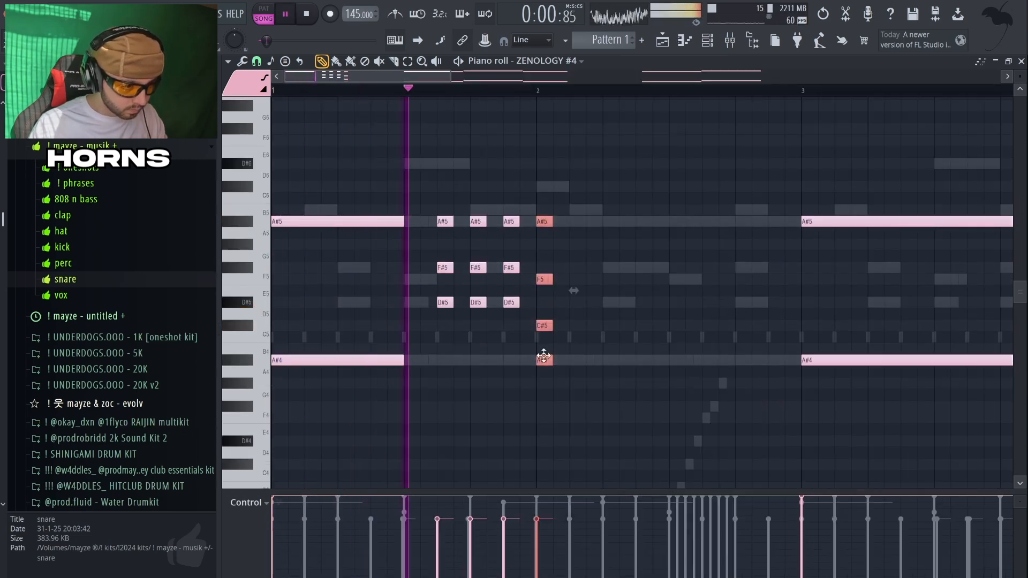
pyautogui.moveTo(552, 360); pyautogui.dragTo(597, 359)
pyautogui.press('space')
pyautogui.scroll(-3, 585, 359)
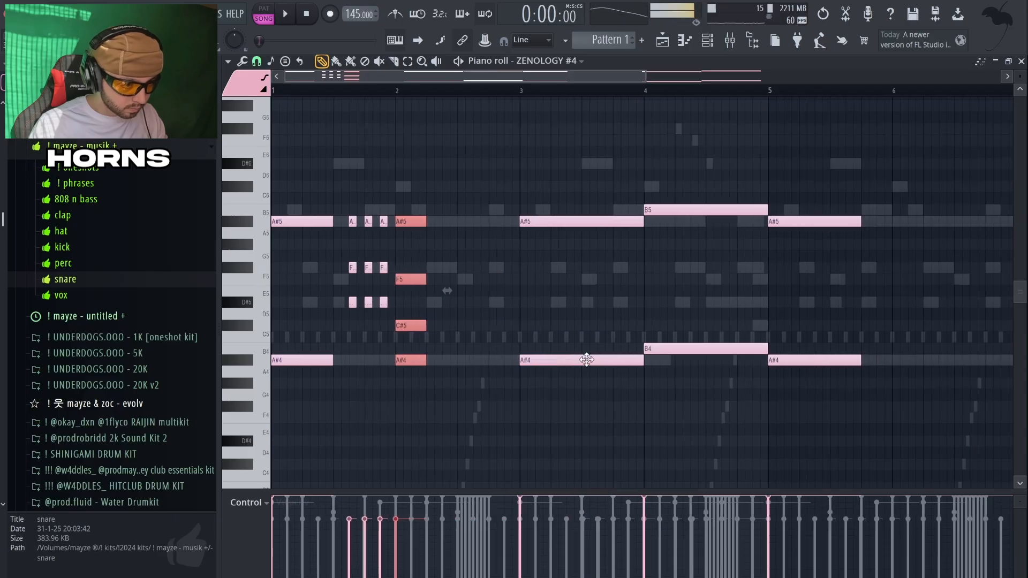
# Play back the horn part and remove the first of the three chord stabs before bar 2.
pyautogui.hotkey('ctrl', 'd')
pyautogui.moveTo(537, 194); pyautogui.dragTo(875, 430)
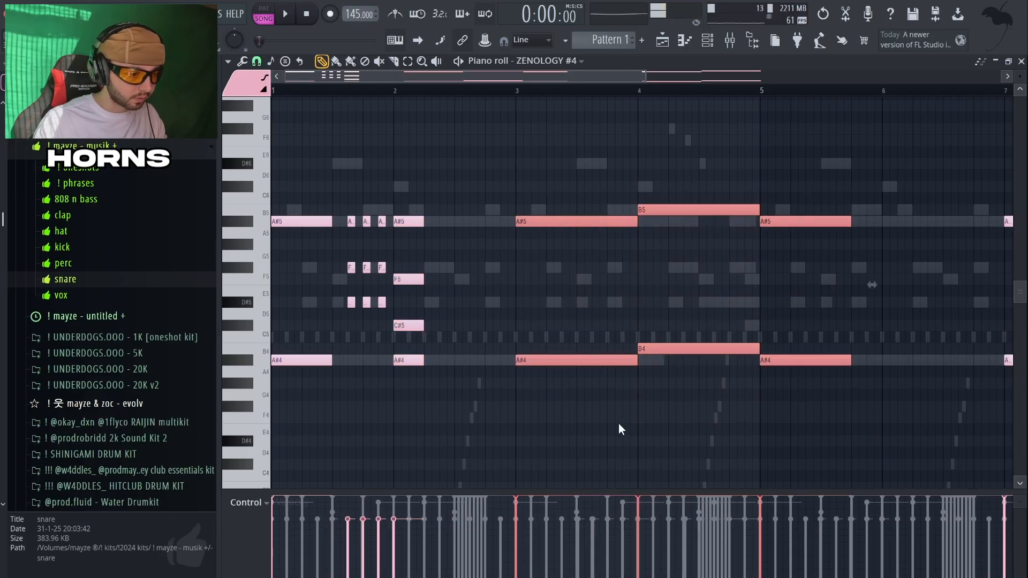
pyautogui.hotkey('ctrl', 'd')
pyautogui.press('space')
pyautogui.scroll(3, 326, 264)
pyautogui.hotkey('ctrl', 'a')
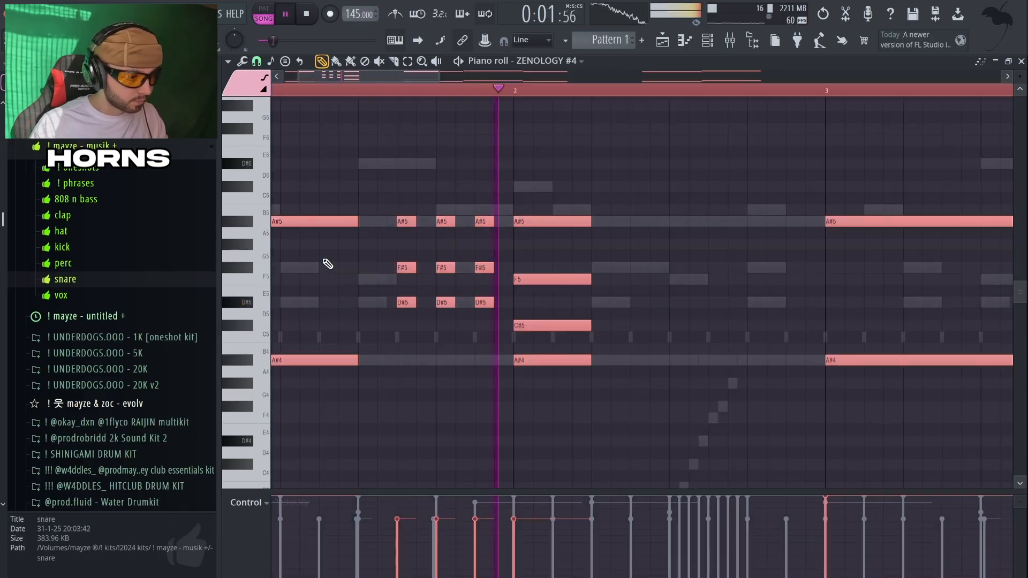
pyautogui.hotkey('ctrl', 'd')
pyautogui.moveTo(390, 79); pyautogui.dragTo(370, 80)
pyautogui.press('space')
pyautogui.press('space')
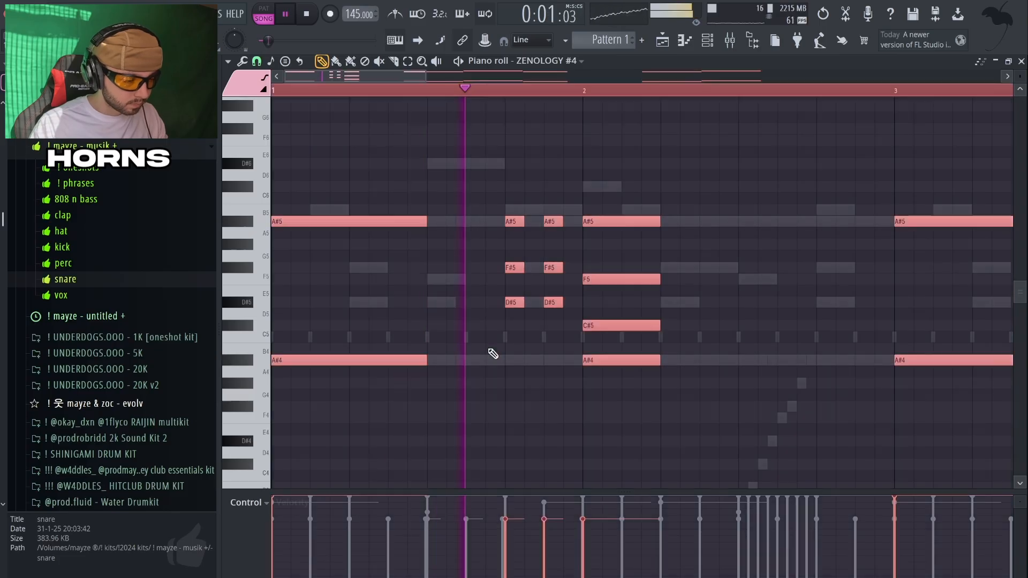
# Delete the A#5 horn note in the second half of bar 8 and close the ZENOLOGY #4 piano roll.
pyautogui.scroll(-2, 489, 349)
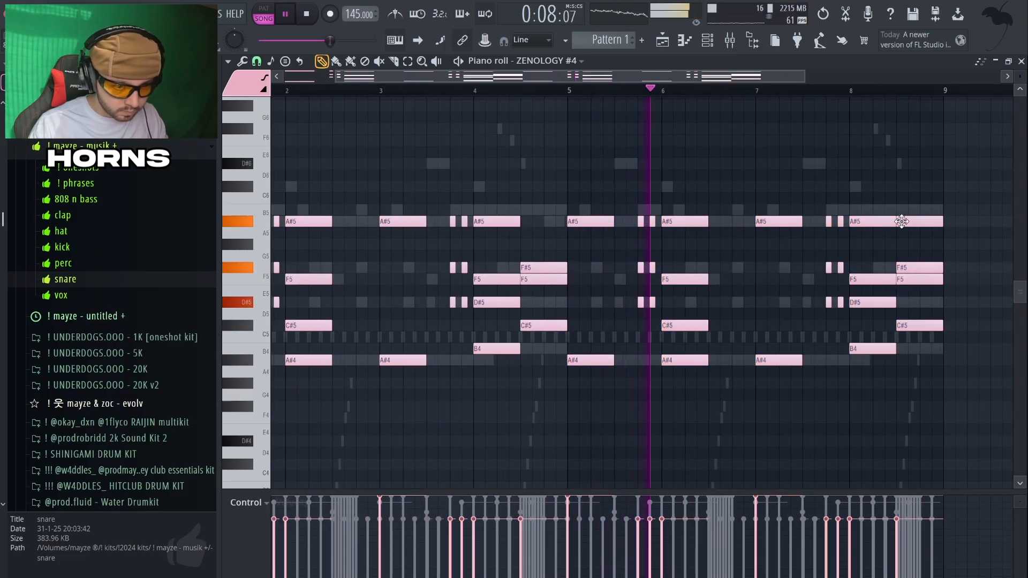
pyautogui.rightClick(902, 221)
pyautogui.scroll(-2, 668, 208)
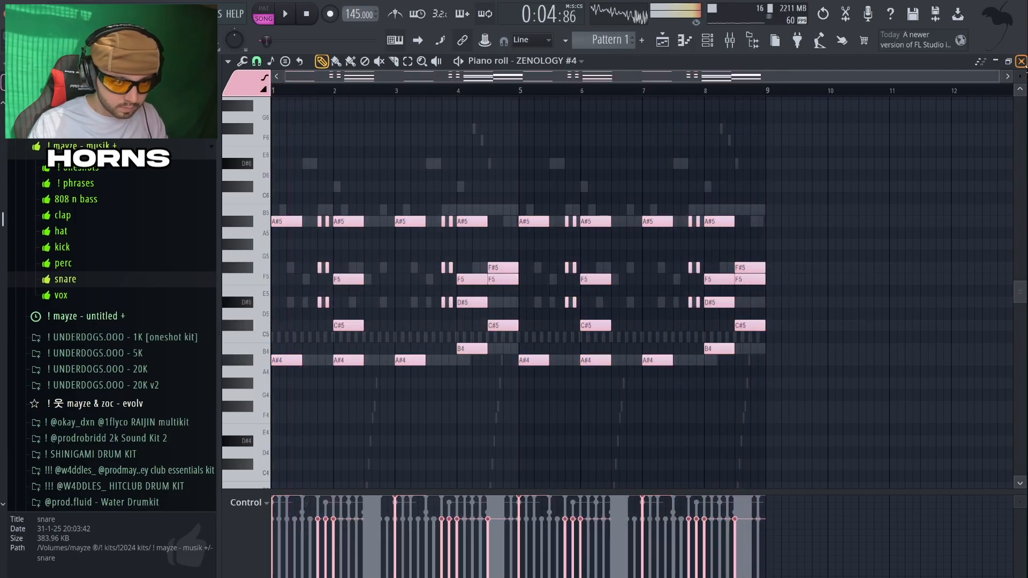
pyautogui.click(1021, 61)
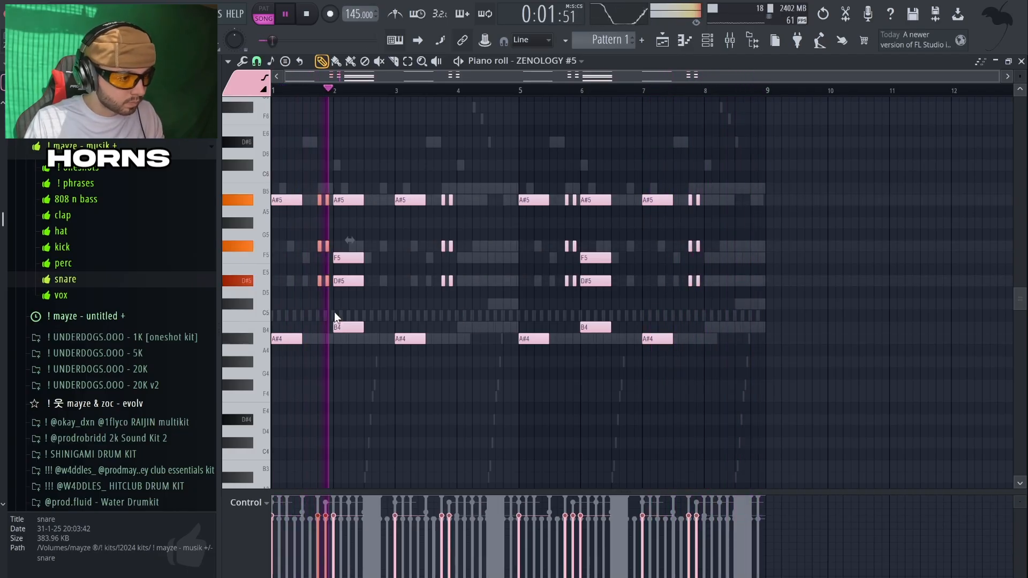
# On ZENOLOGY #5, delete the horn stabs and chords running from late bar 1 into bar 2 and from late bar 5 into bar 6.
pyautogui.moveTo(315, 171); pyautogui.dragTo(355, 322)
pyautogui.press('Delete')
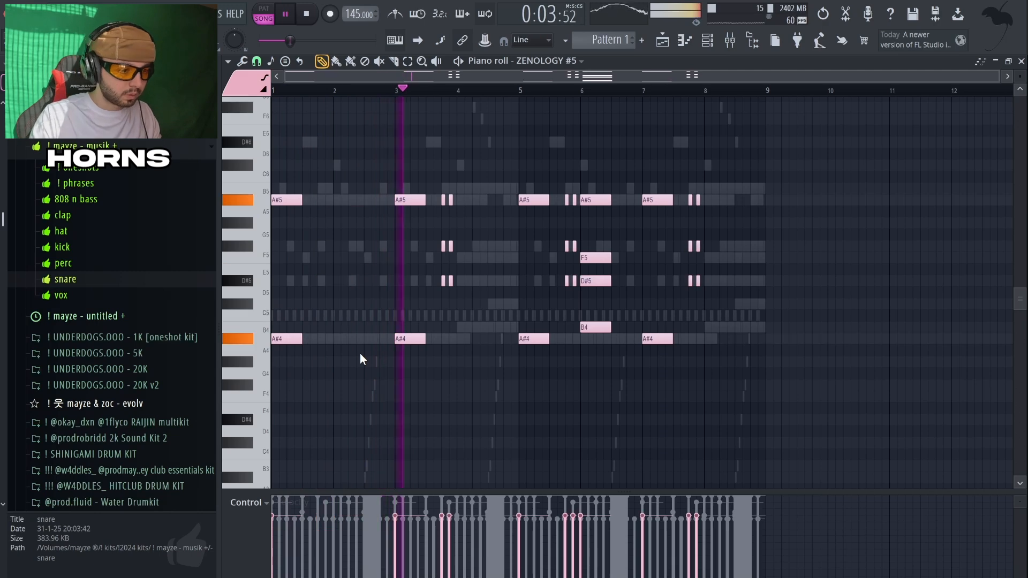
pyautogui.moveTo(564, 171); pyautogui.dragTo(602, 359)
pyautogui.press('Delete')
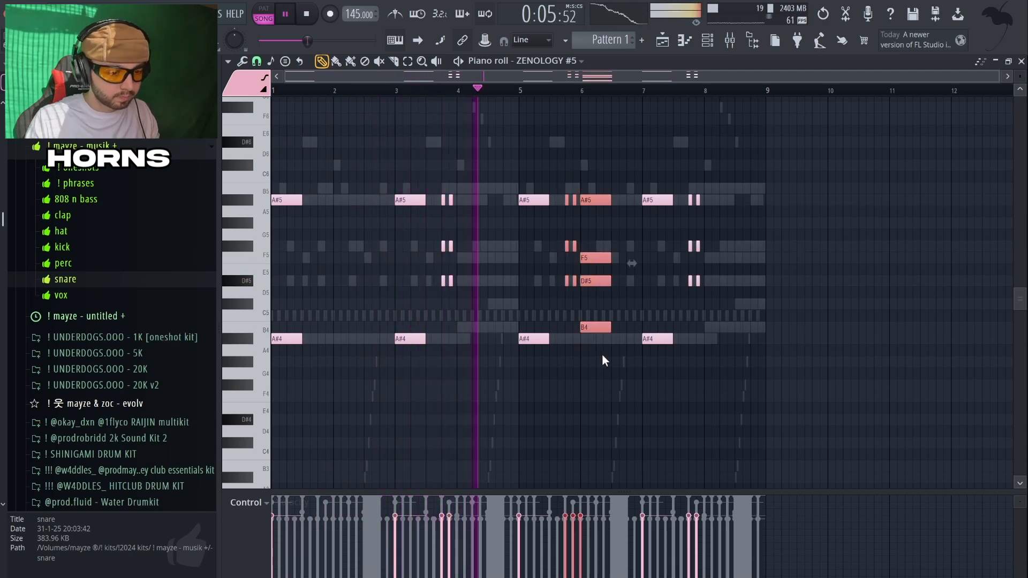
pyautogui.hotkey('ctrl', 'a')
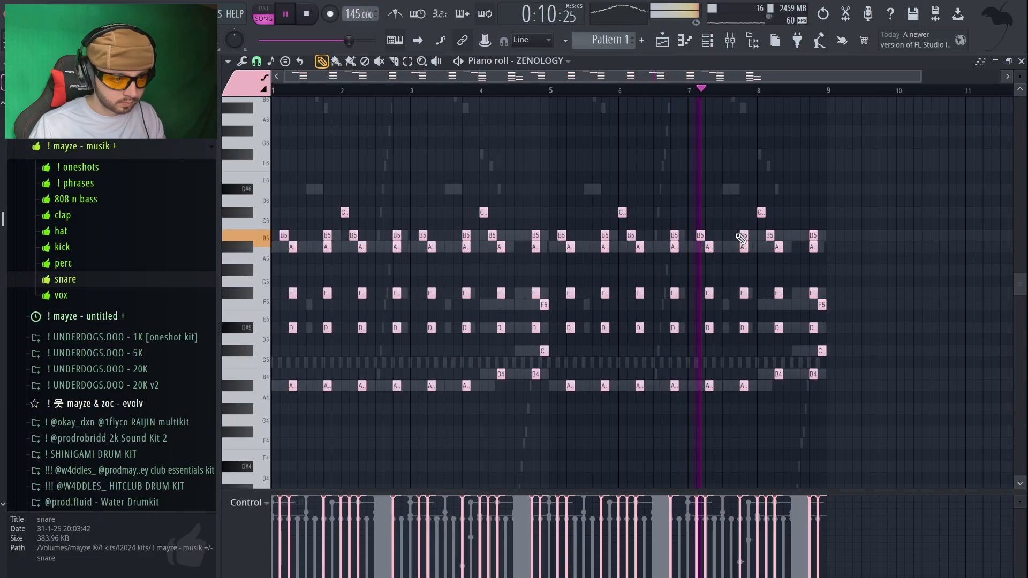
# On the ZENOLOGY channel, delete the C#6 note at the start of bar 8 and the closing F5 and C#5 notes of bars 4 and 8.
pyautogui.rightClick(761, 213)
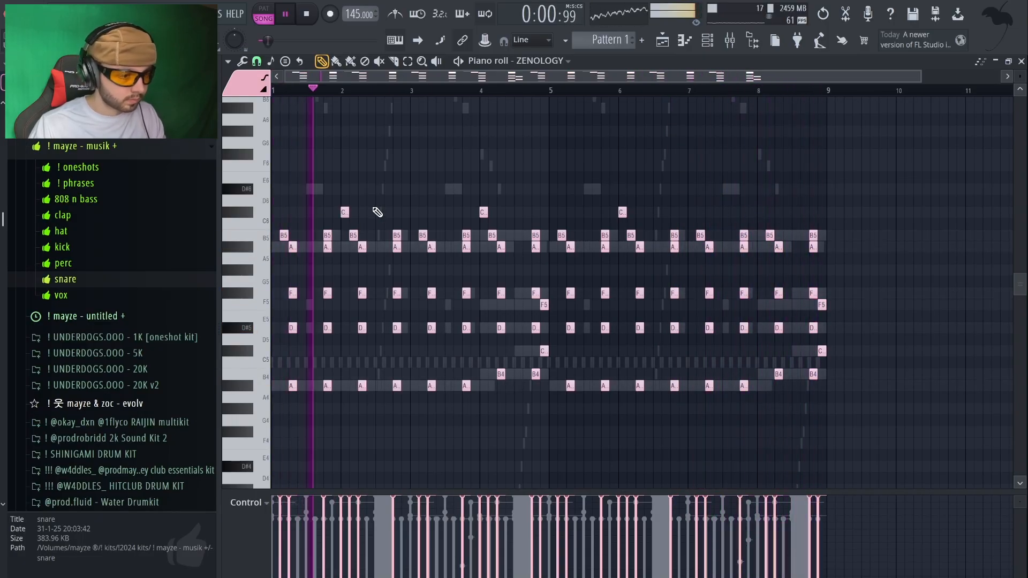
pyautogui.rightClick(544, 351)
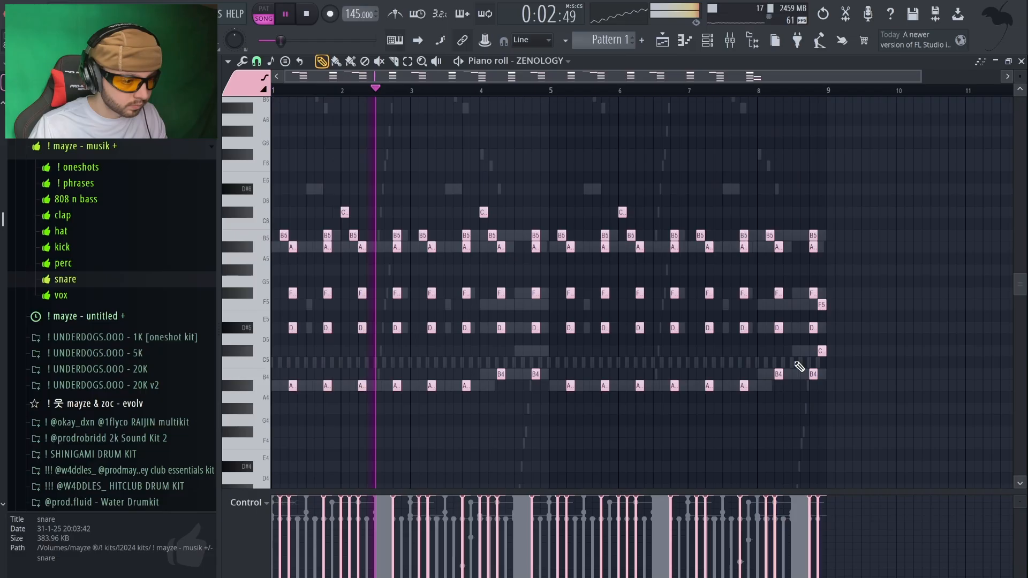
pyautogui.rightClick(823, 351)
pyautogui.rightClick(823, 305)
pyautogui.hotkey('ctrl', 'a')
pyautogui.rightClick(448, 206)
pyautogui.hotkey('ctrl', 'a')
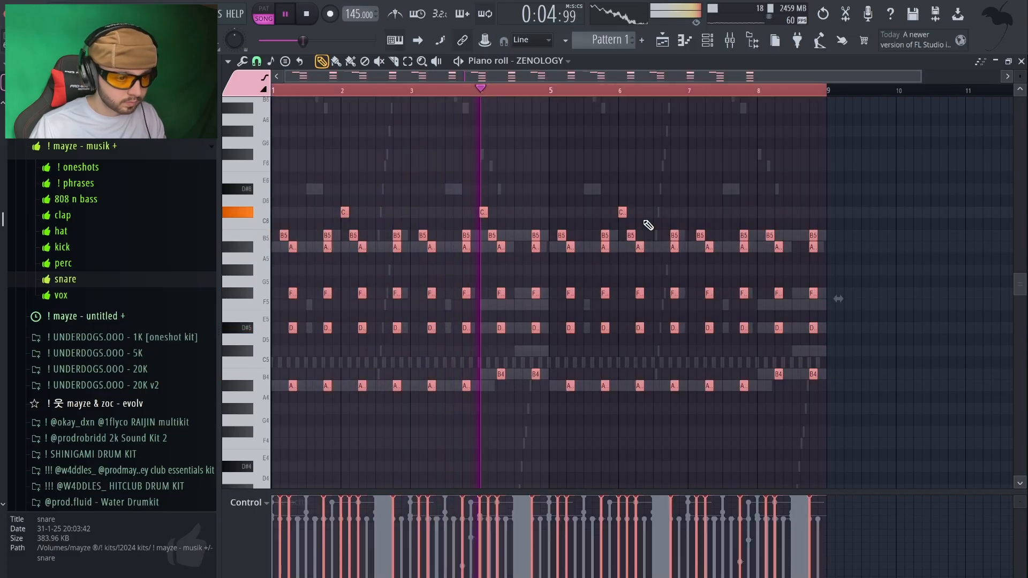
pyautogui.rightClick(646, 224)
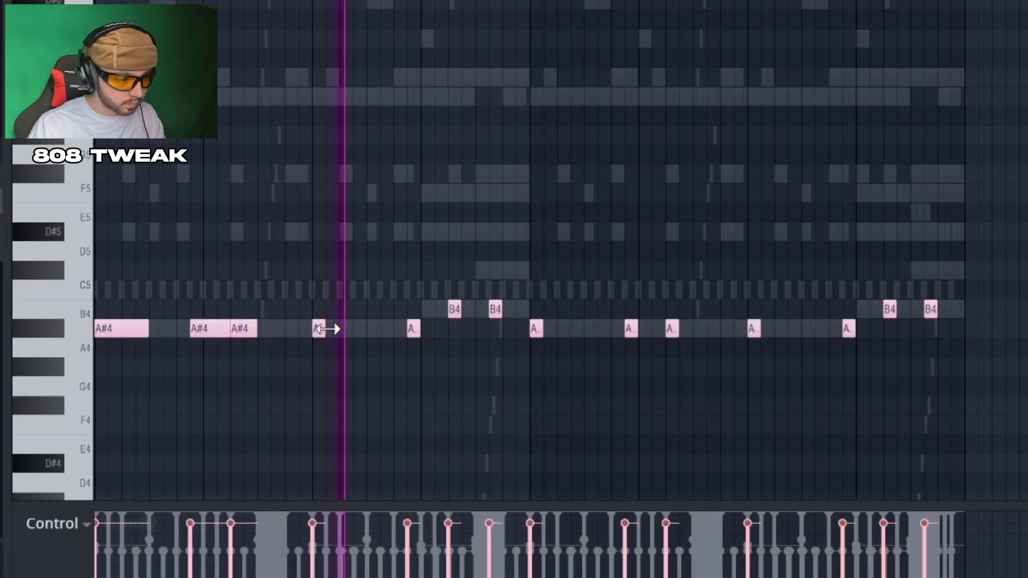
# Lengthen the 808 note at the start of bar 3, and lower the C#6 notes in bars 1 and 3 to A#5 and B5.
pyautogui.moveTo(331, 330); pyautogui.dragTo(362, 327)
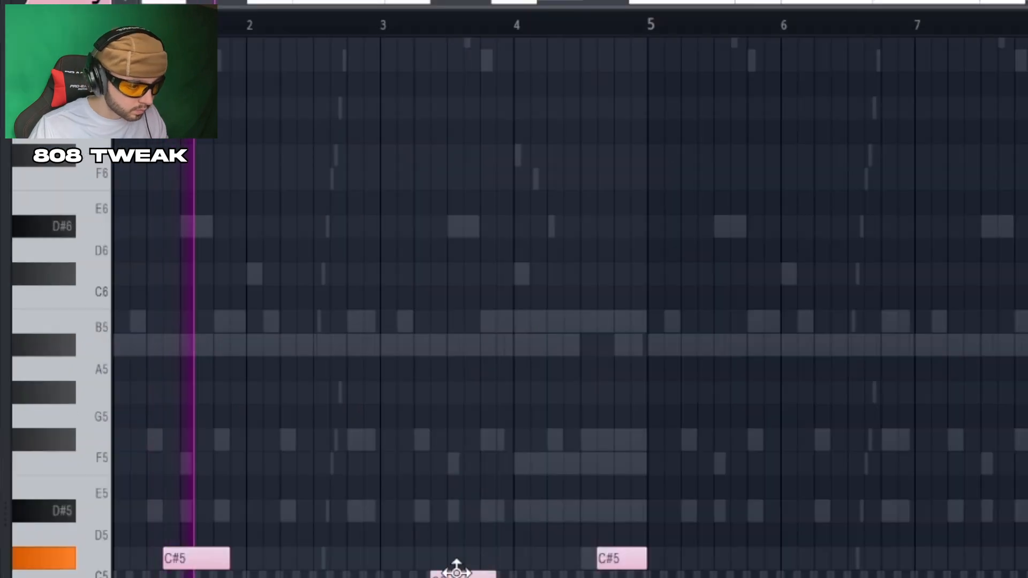
pyautogui.click(455, 559)
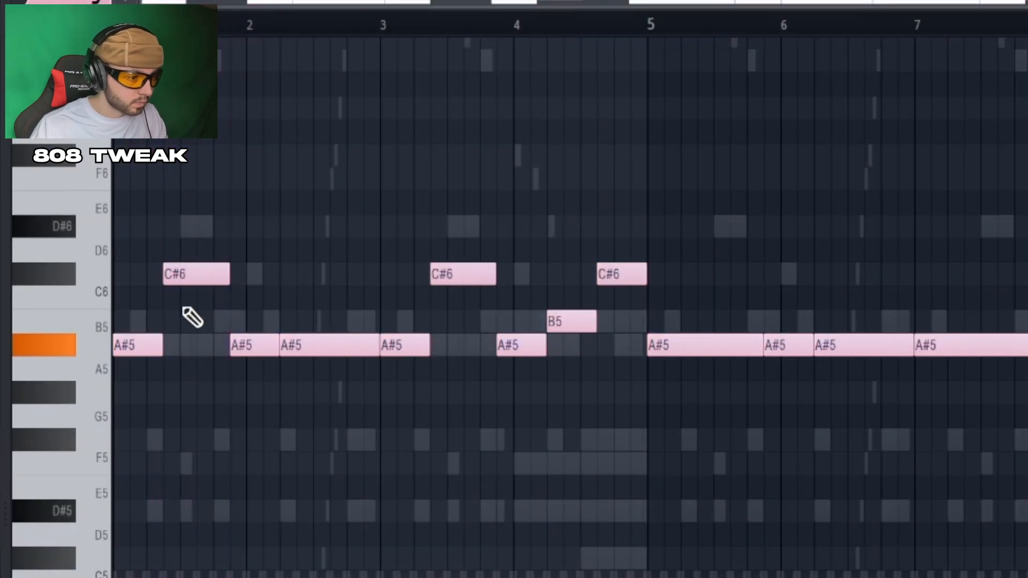
pyautogui.moveTo(193, 275); pyautogui.dragTo(200, 349)
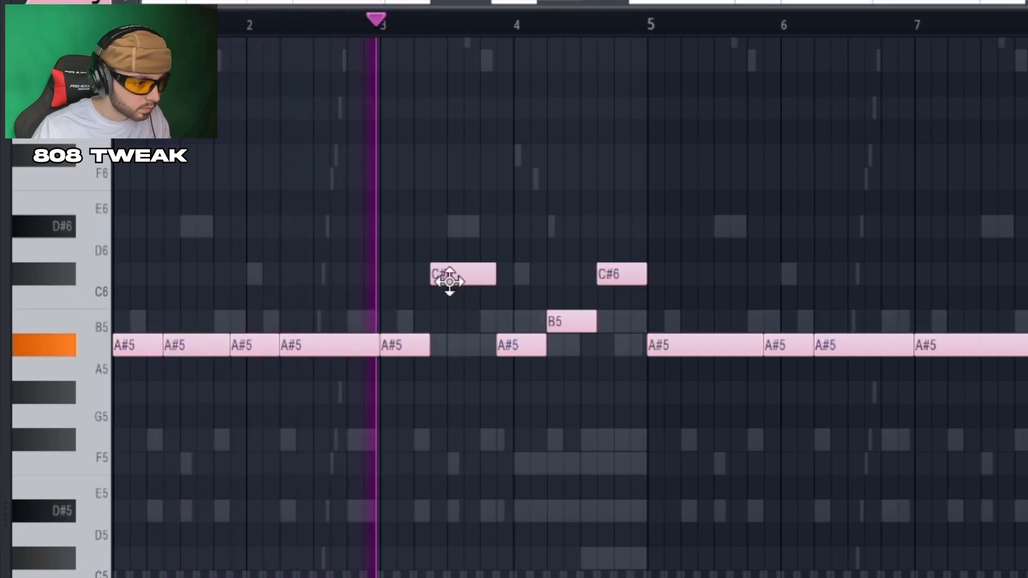
pyautogui.moveTo(450, 282); pyautogui.dragTo(450, 345)
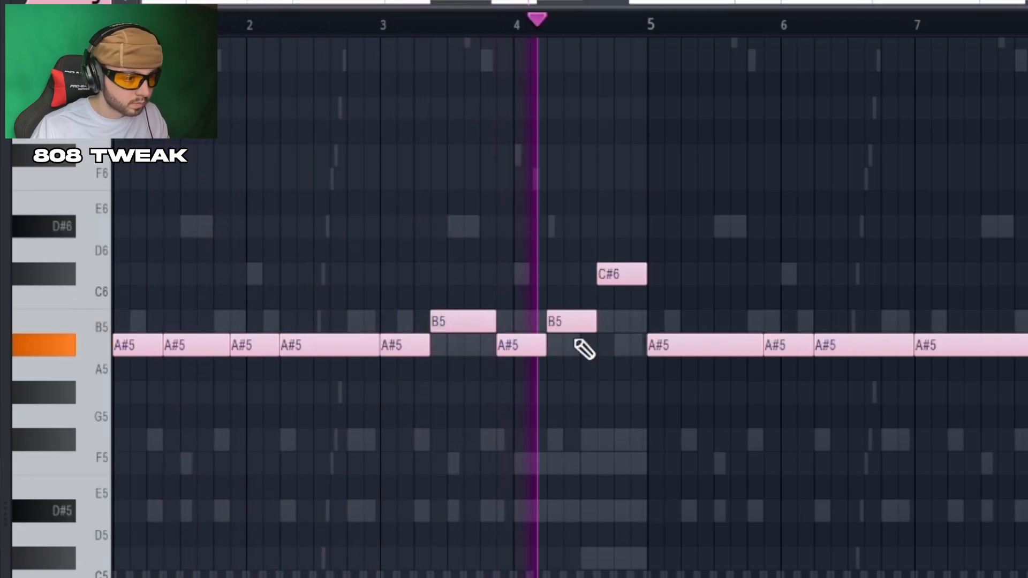
# Replace the 808 notes in bars 5 to 8 with a copy of bars 1 to 4 and transpose the notes down an octave.
pyautogui.moveTo(703, 231); pyautogui.dragTo(1010, 514)
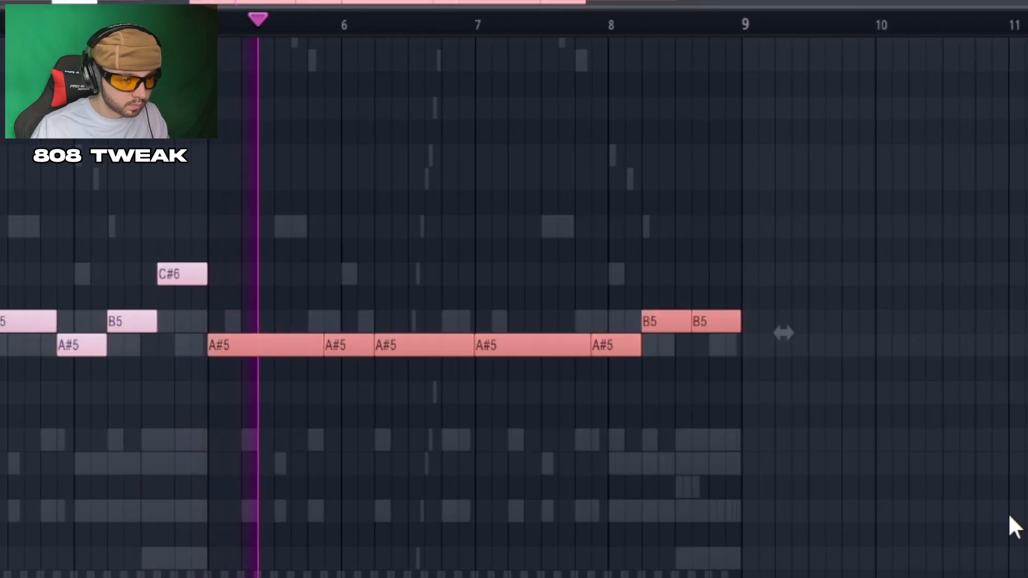
pyautogui.press('Delete')
pyautogui.hotkey('ctrl', 'a')
pyautogui.hotkey('ctrl', 'b')
pyautogui.keyDown('ctrl'); pyautogui.click(647, 452); pyautogui.keyUp('ctrl')
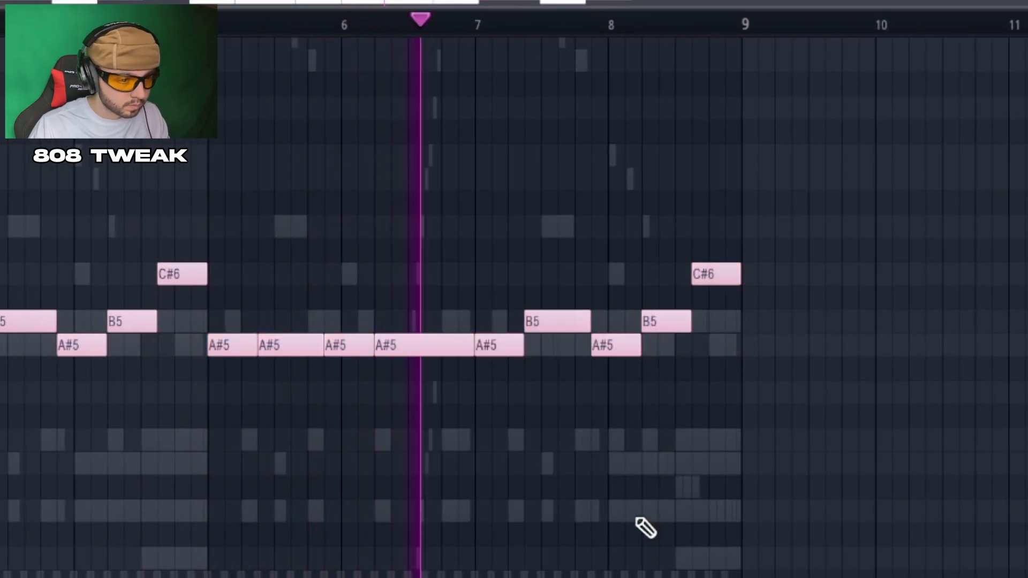
pyautogui.hotkey('ctrl', 'Down')
# Clone the ZENOLOGY #6 channel and delete the off-beat B5 notes late in bars 2 and 3 and the C#6 in bar 3 on ZENOLOGY #7.
pyautogui.scroll(-5, 514, 321)
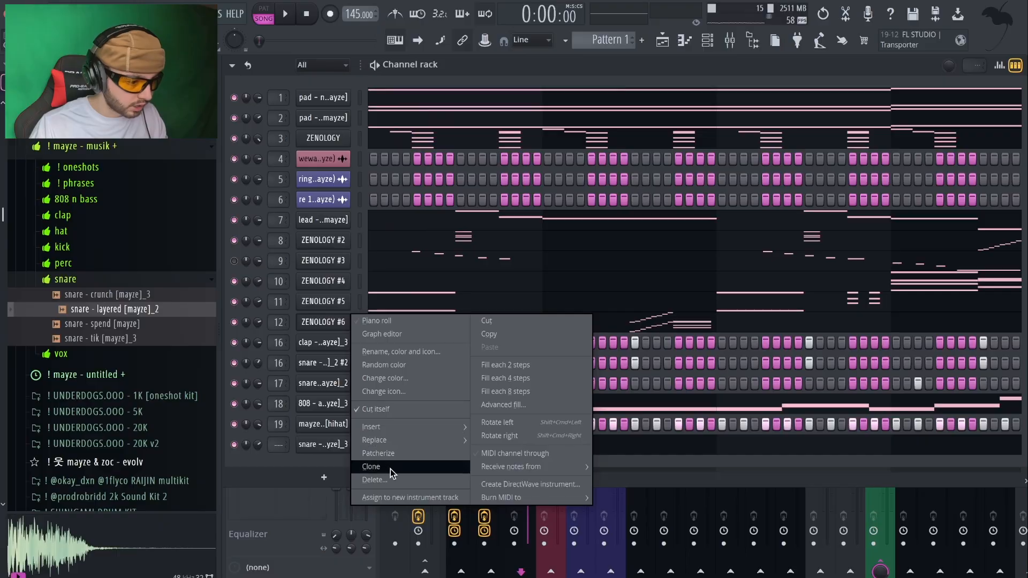
pyautogui.click(379, 466)
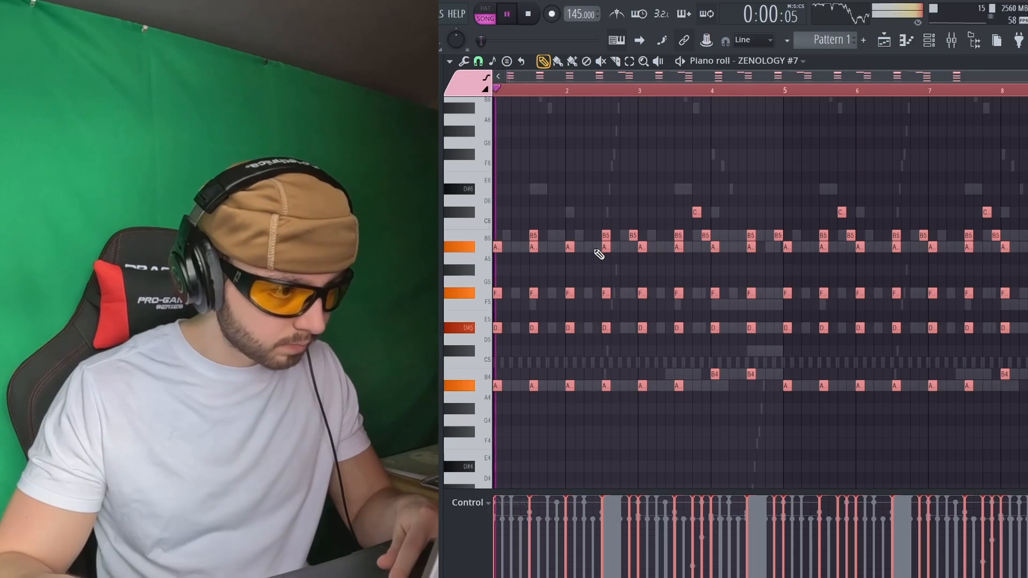
pyautogui.rightClick(633, 236)
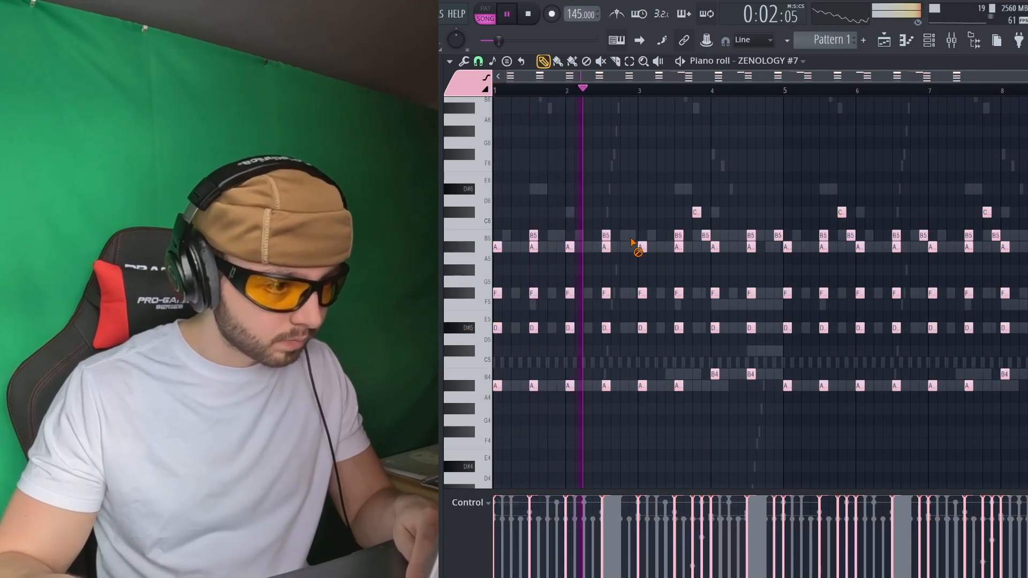
pyautogui.hotkey('ctrl', 'a')
pyautogui.rightClick(697, 214)
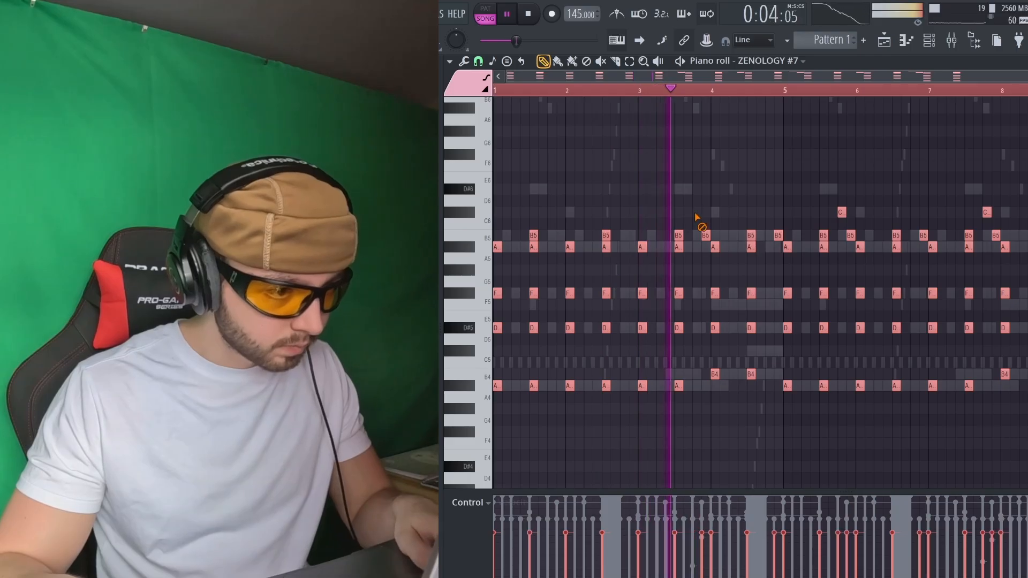
pyautogui.rightClick(706, 236)
pyautogui.hotkey('ctrl', 'd')
pyautogui.hotkey('ctrl', 'd')
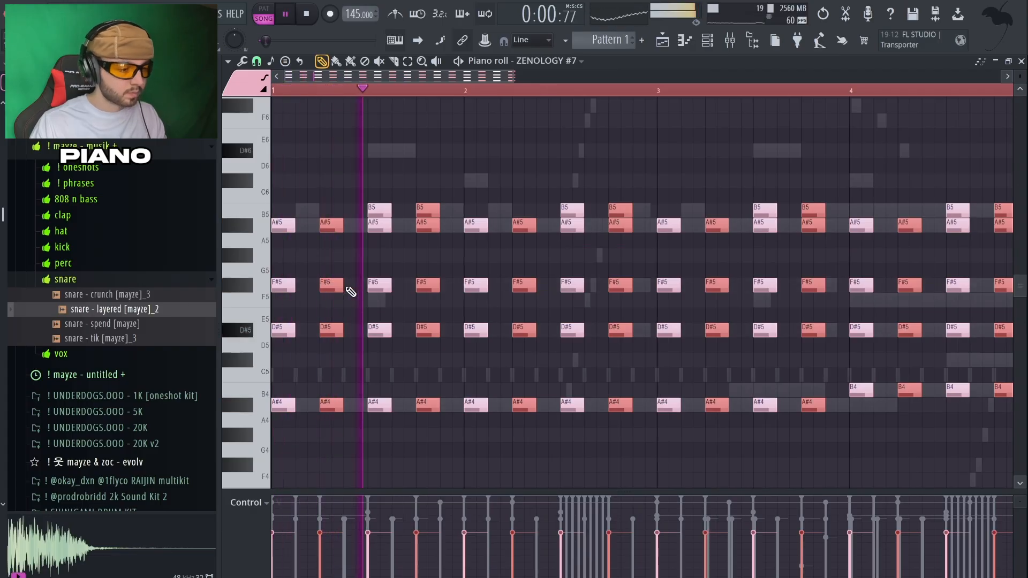
# Select all the piano chords in bars 1 to 4 of ZENOLOGY #7.
pyautogui.scroll(-1, 347, 287)
pyautogui.hotkey('ctrl', 'a')
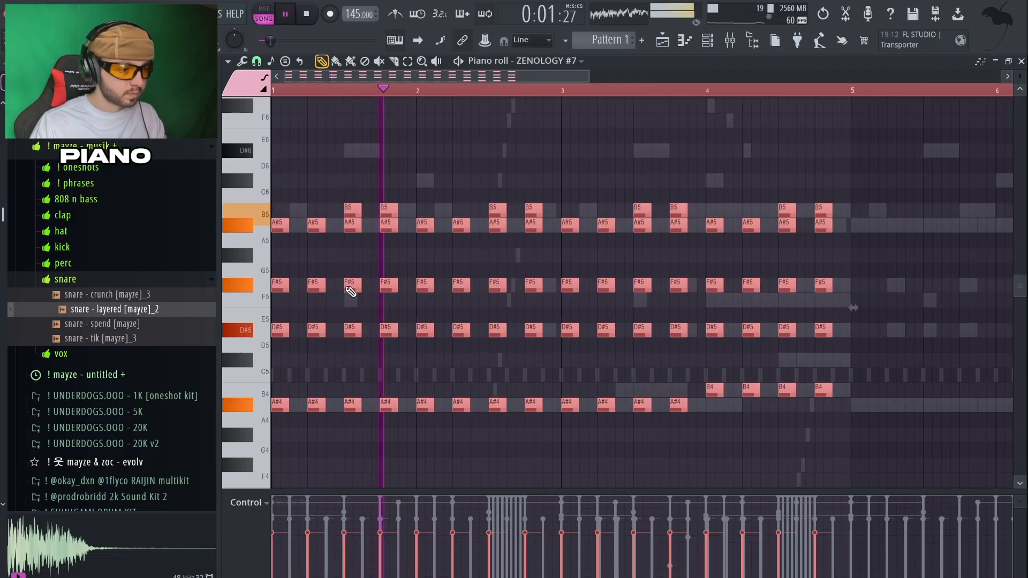
pyautogui.hotkey('ctrl', 'd')
pyautogui.scroll(-1, 401, 257)
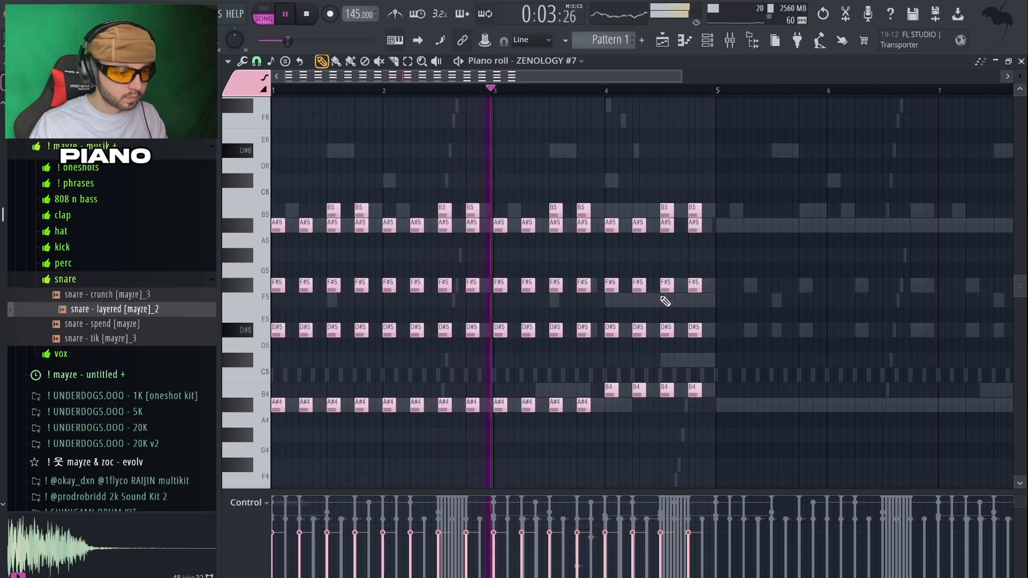
pyautogui.moveTo(735, 161); pyautogui.dragTo(286, 421)
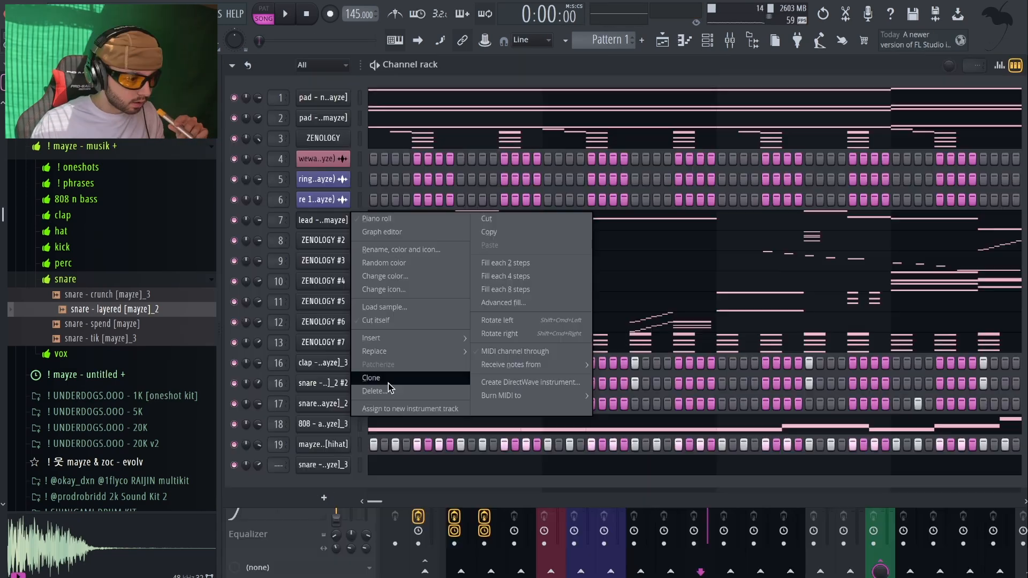
# Clone the lead - therm [mayze] channel and start its melody with a two-bar A#6 note at bar 1.
pyautogui.click(390, 379)
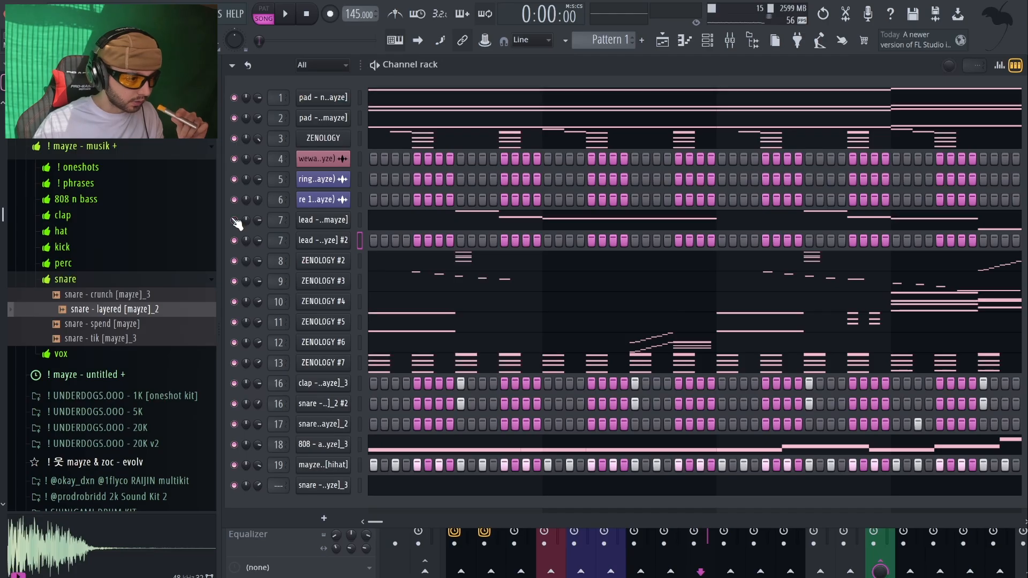
pyautogui.click(691, 38)
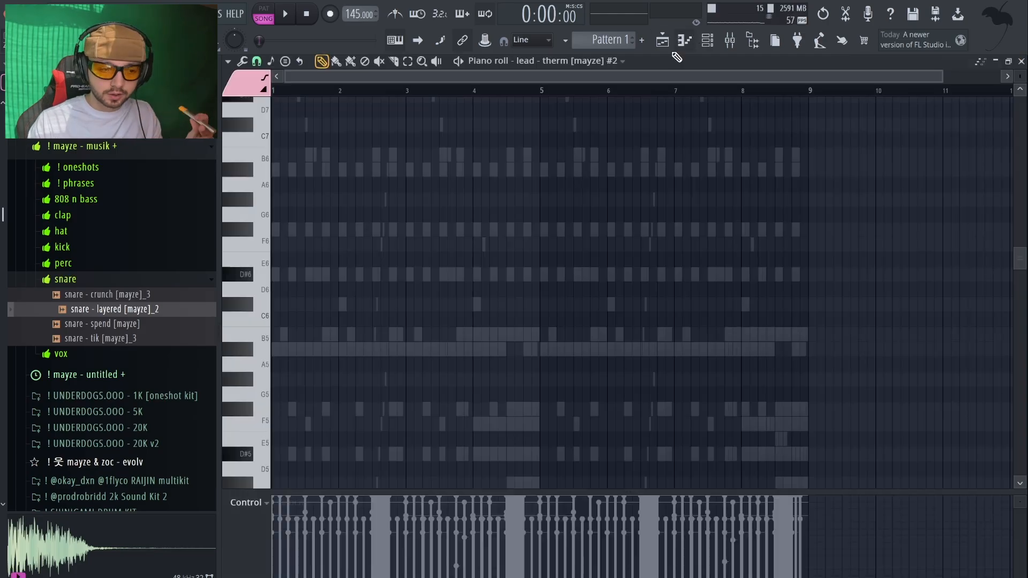
pyautogui.press('space')
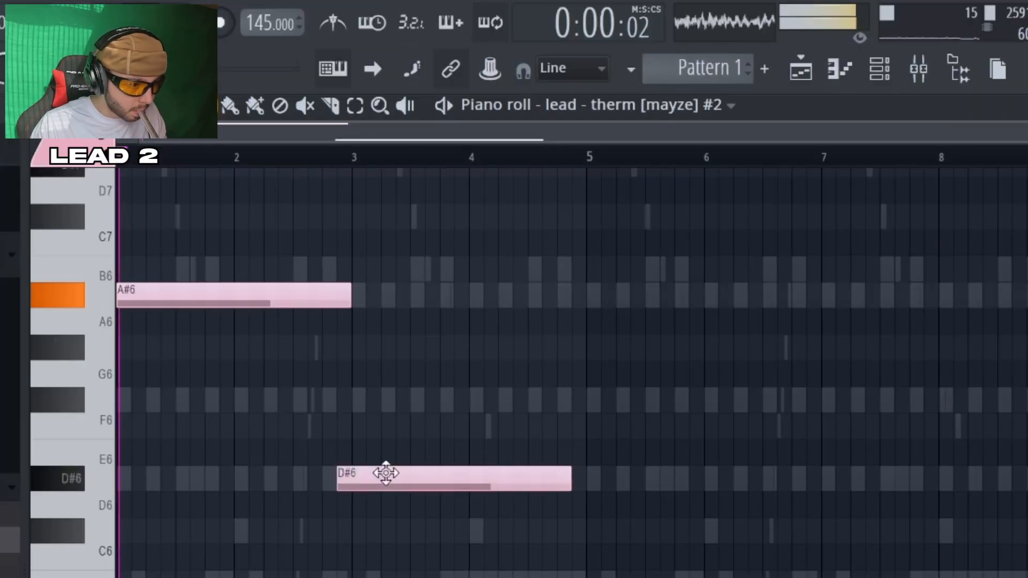
# Try a two-bar D#6 note from the start of bar 3 to bar 5, and remove it after listening.
pyautogui.moveTo(423, 270); pyautogui.dragTo(445, 270)
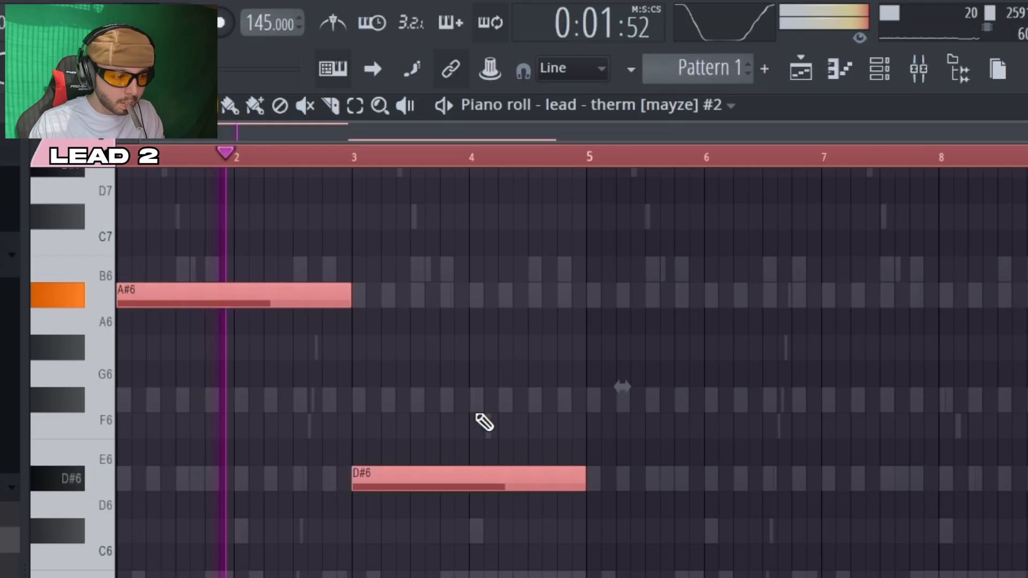
pyautogui.scroll(1, 477, 415)
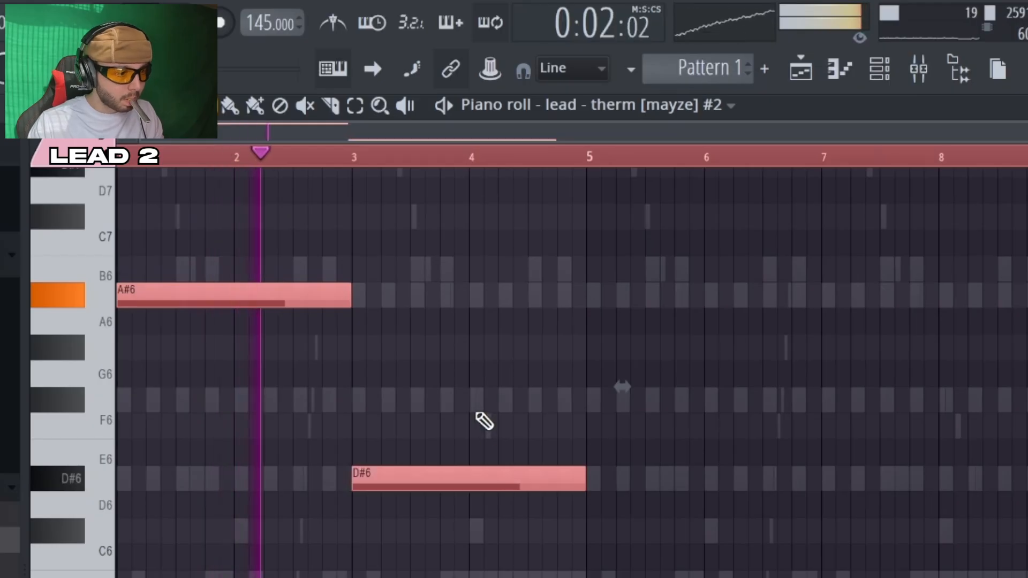
pyautogui.rightClick(476, 411)
pyautogui.rightClick(477, 403)
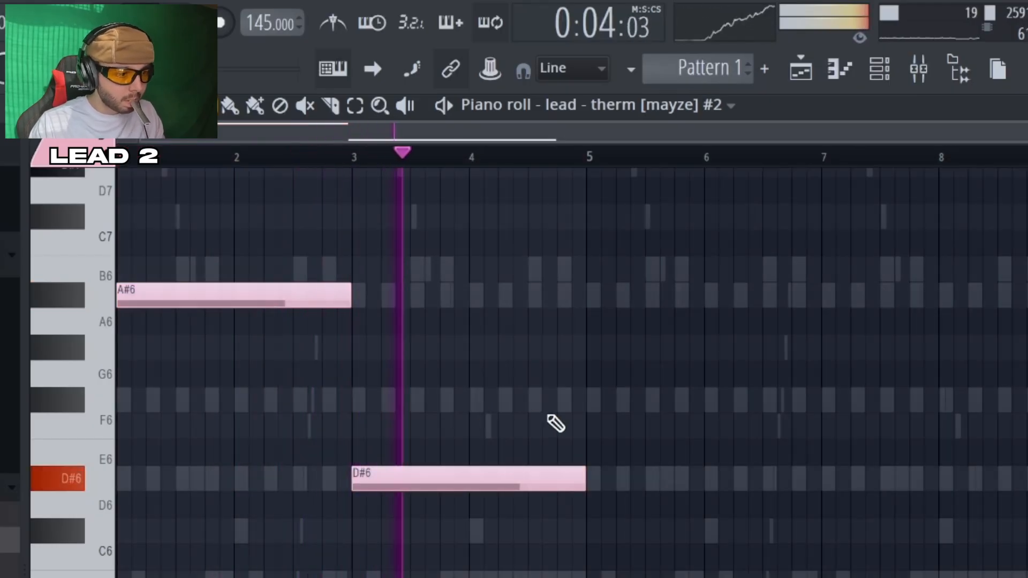
pyautogui.rightClick(444, 484)
pyautogui.press('space')
pyautogui.press('space')
pyautogui.press('space')
pyautogui.press('space')
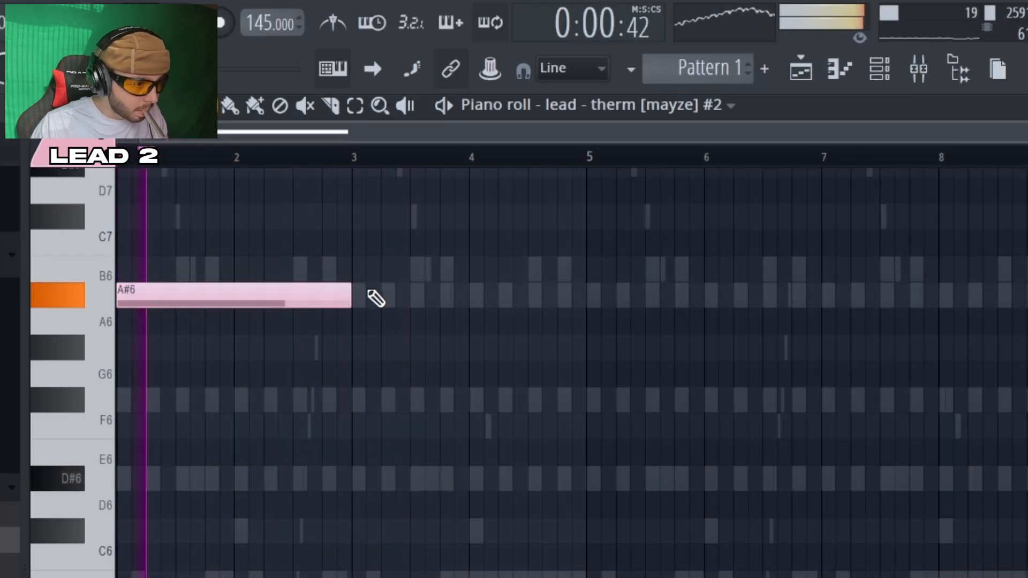
# Continue the two-bar A#6 notes through bar 8, shorten the bar 3 note to one bar and add a lower note in bar 4.
pyautogui.click(374, 296)
pyautogui.moveTo(581, 283); pyautogui.dragTo(161, 344)
pyautogui.hotkey('ctrl', 'b')
pyautogui.click(673, 367)
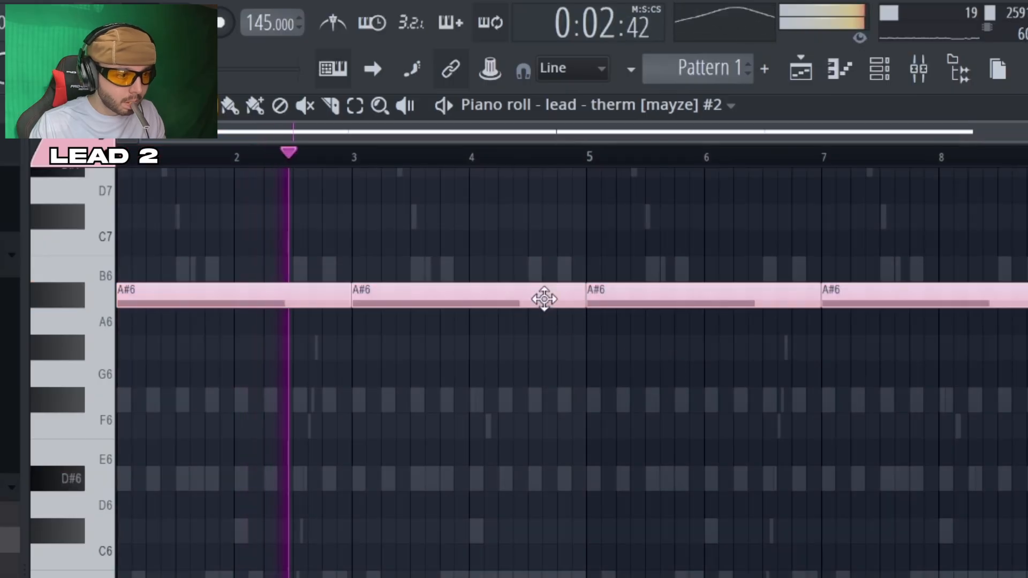
pyautogui.moveTo(583, 296); pyautogui.dragTo(470, 320)
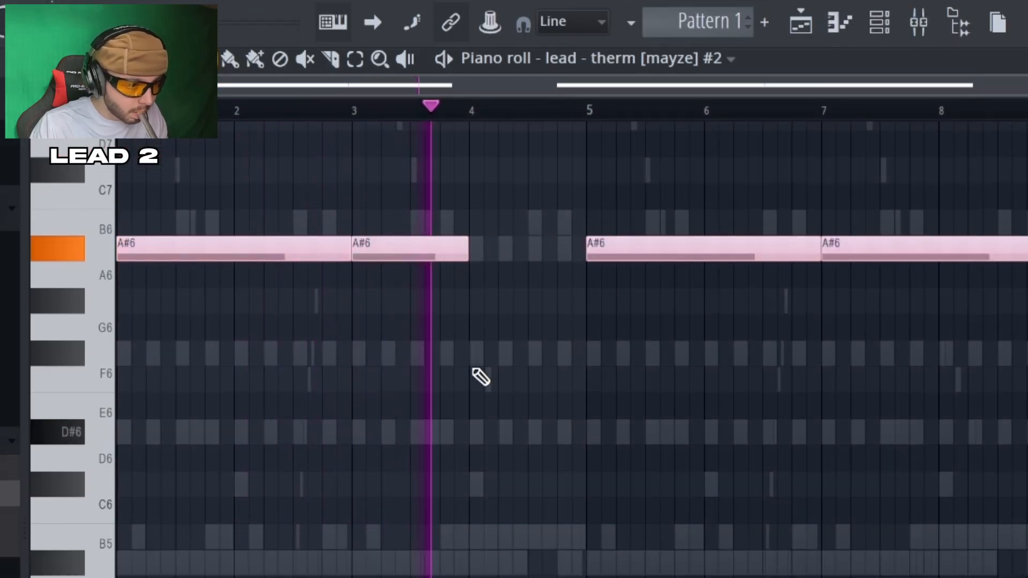
pyautogui.click(471, 477)
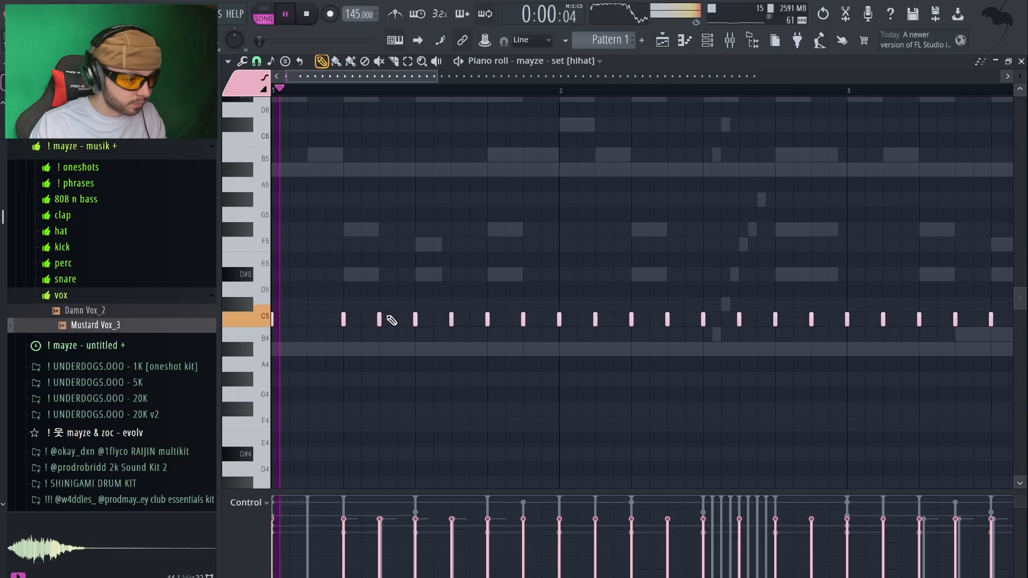
# Replace the short C5 hi-hat hit near the middle of bar 1 with a longer note chopped into a four-hit roll.
pyautogui.rightClick(380, 320)
pyautogui.press('space')
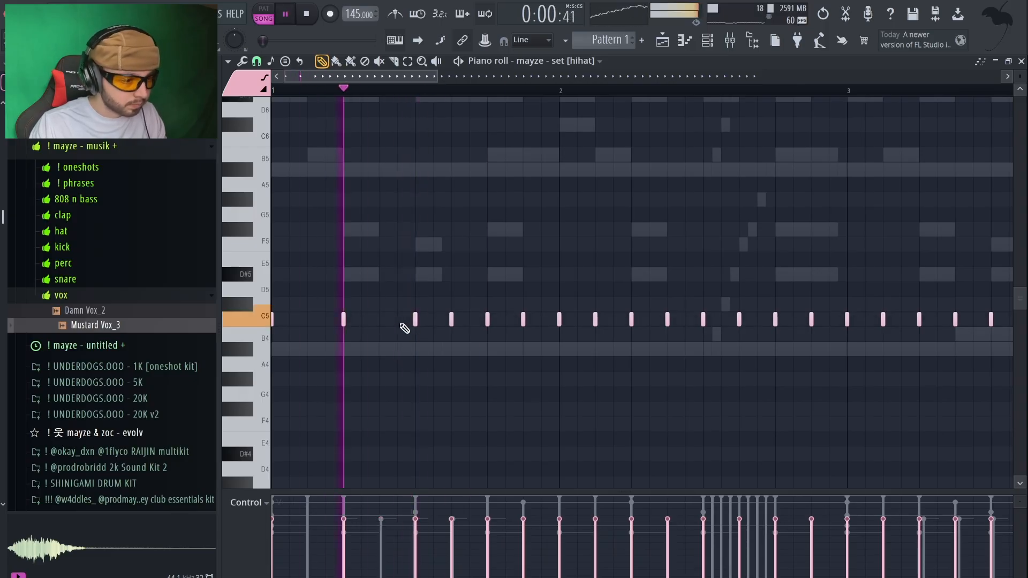
pyautogui.press('space')
pyautogui.click(379, 320)
pyautogui.scroll(3, 379, 321)
pyautogui.moveTo(382, 320); pyautogui.dragTo(452, 319)
pyautogui.hotkey('alt', 'u')
pyautogui.press('space')
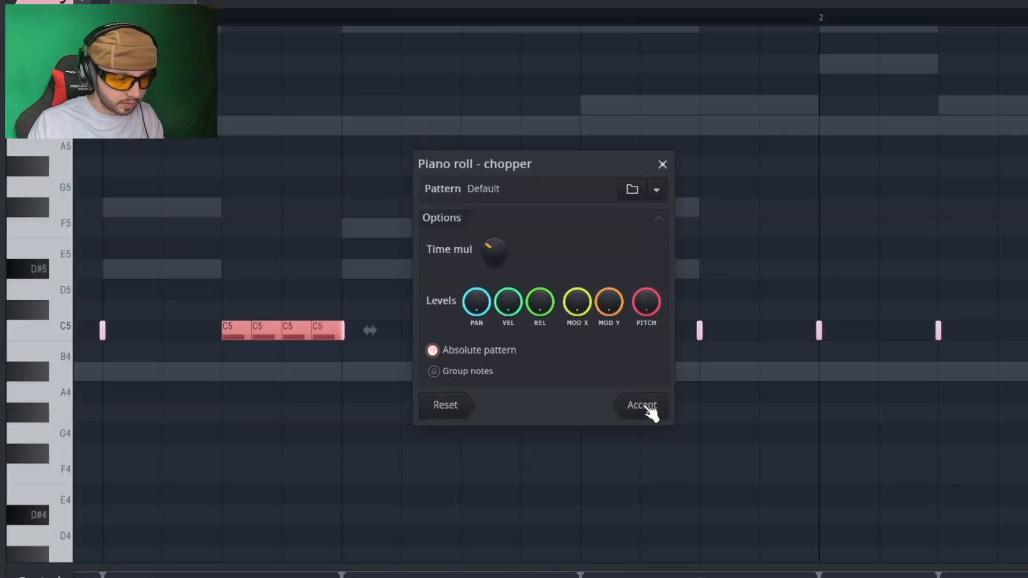
pyautogui.click(646, 407)
pyautogui.scroll(-3, 551, 295)
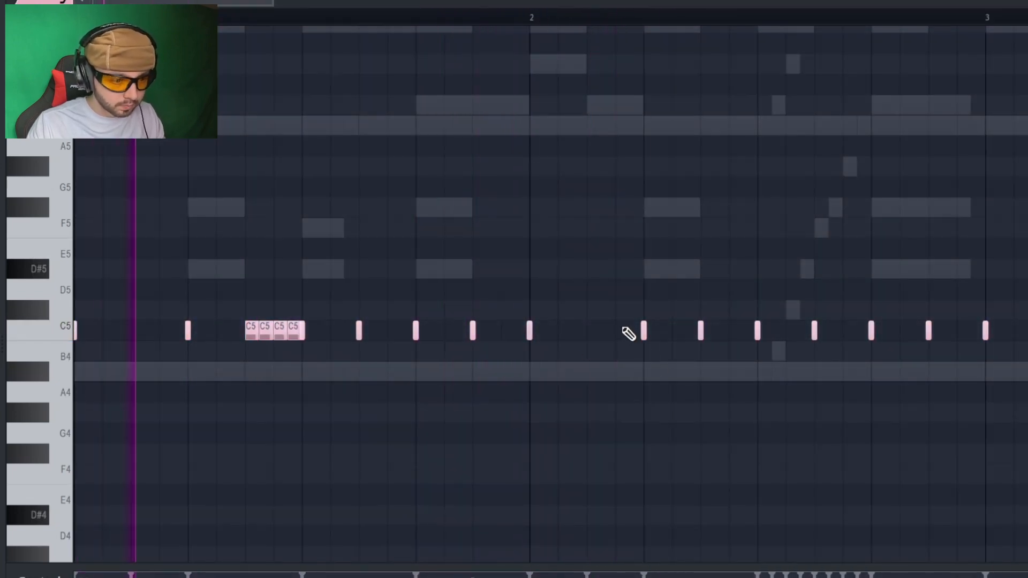
# Delete the last C5 hi-hat note of bar 2 and duplicate the hi-hat pattern of bars 1 to 4 into bars 5 to 8.
pyautogui.scroll(-3, 578, 324)
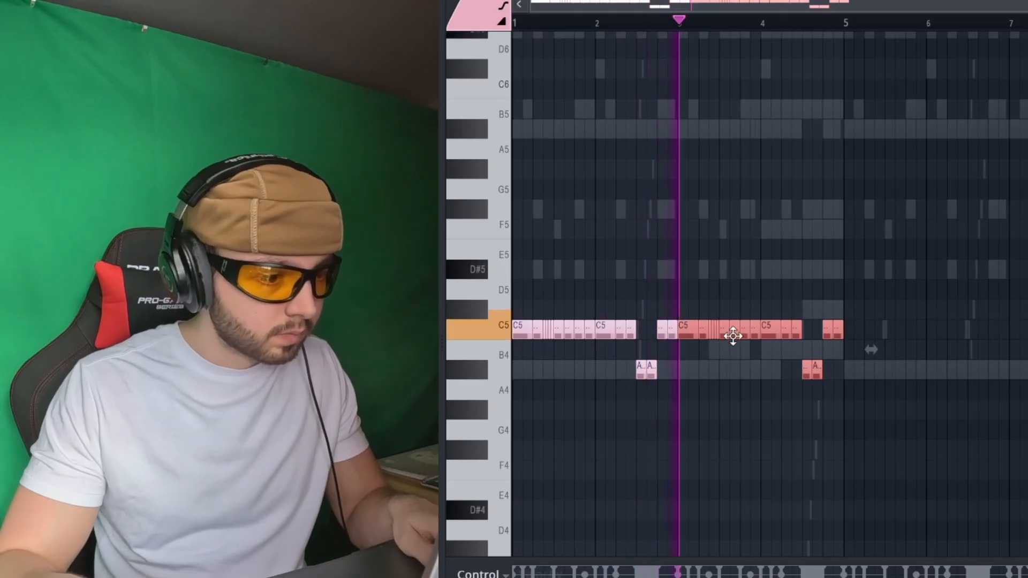
pyautogui.keyDown('ctrl'); pyautogui.click(726, 300); pyautogui.keyUp('ctrl')
pyautogui.rightClick(672, 331)
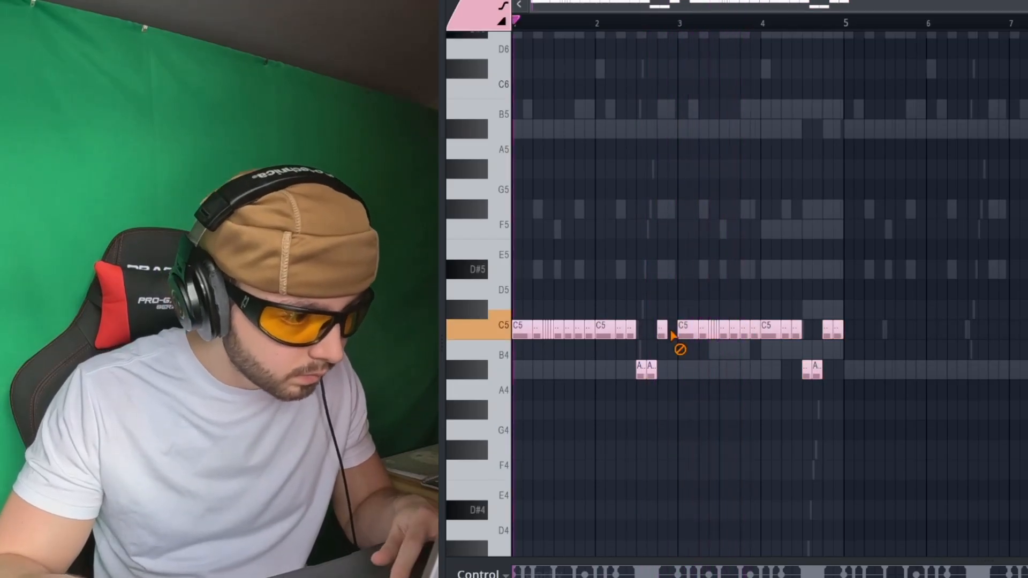
pyautogui.hotkey('ctrl', 'a')
pyautogui.hotkey('ctrl', 'd')
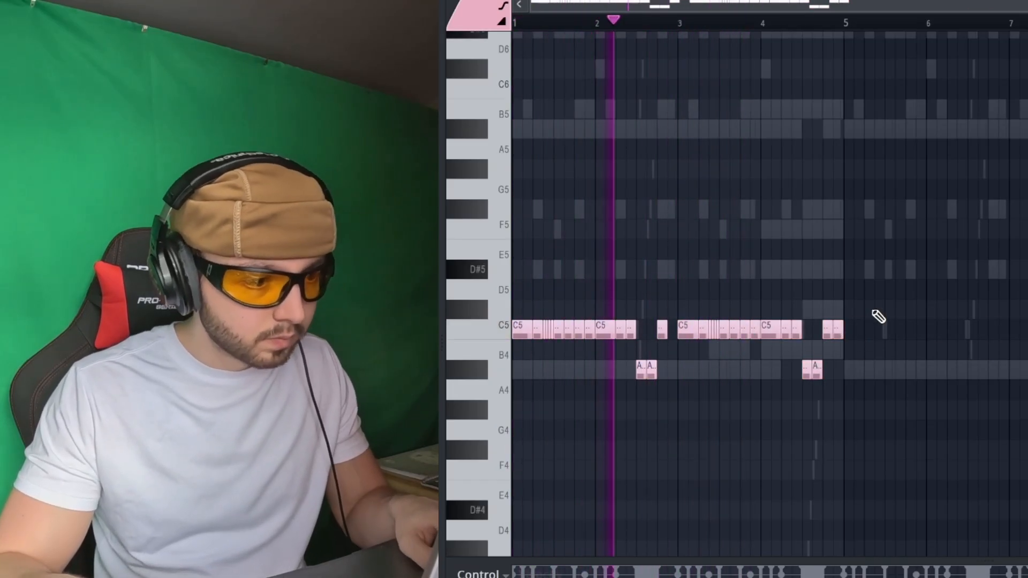
pyautogui.hotkey('ctrl', 'b')
pyautogui.hotkey('ctrl', 'a')
pyautogui.hotkey('ctrl', 'd')
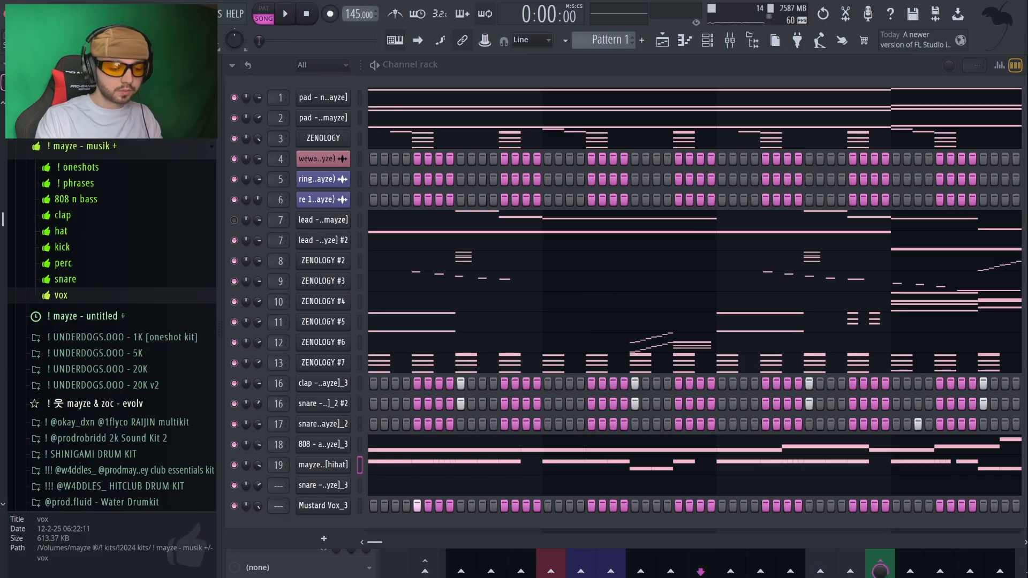
# Search the samples for "zay", audition the bells to pick the zaytoven bell, and return to the sample folders and channel rack.
pyautogui.write('zay')
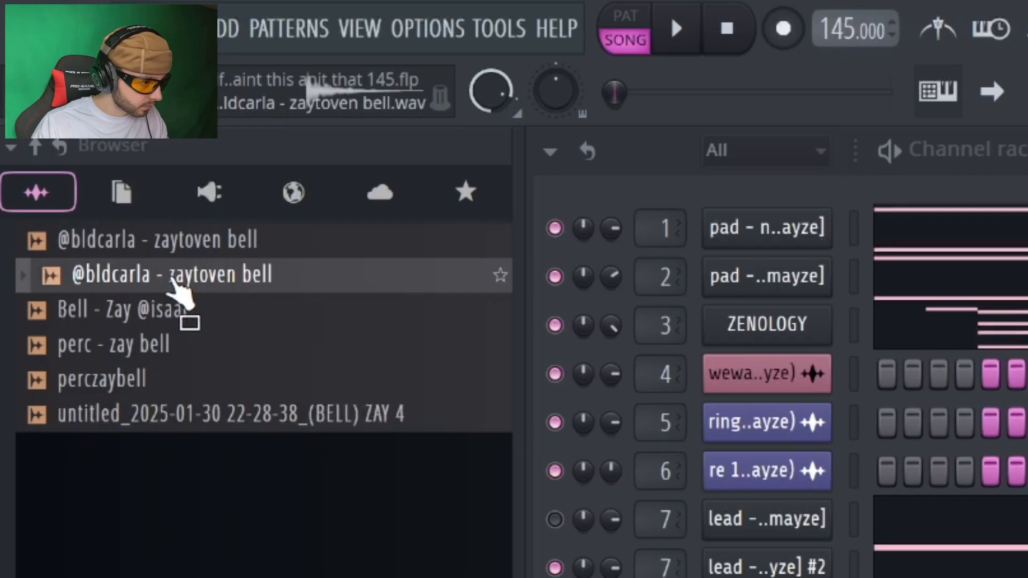
pyautogui.click(185, 240)
pyautogui.click(144, 310)
pyautogui.click(129, 357)
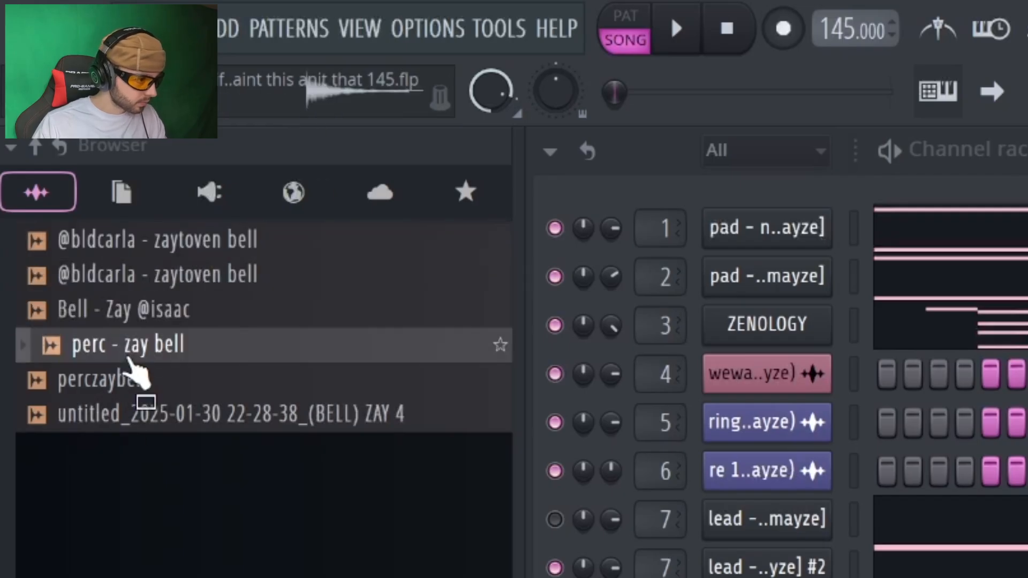
pyautogui.click(137, 379)
pyautogui.click(180, 240)
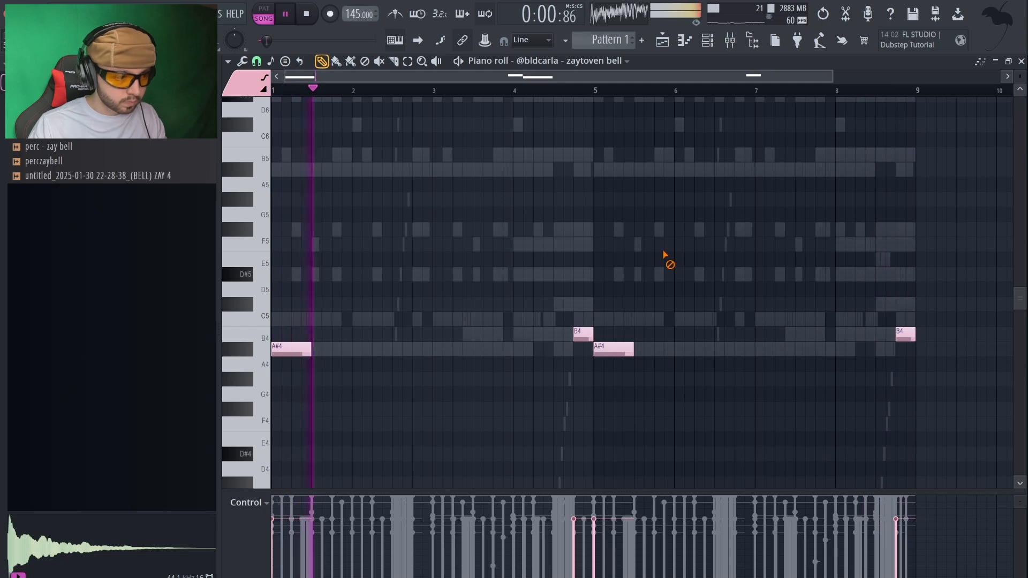
pyautogui.press('F6')
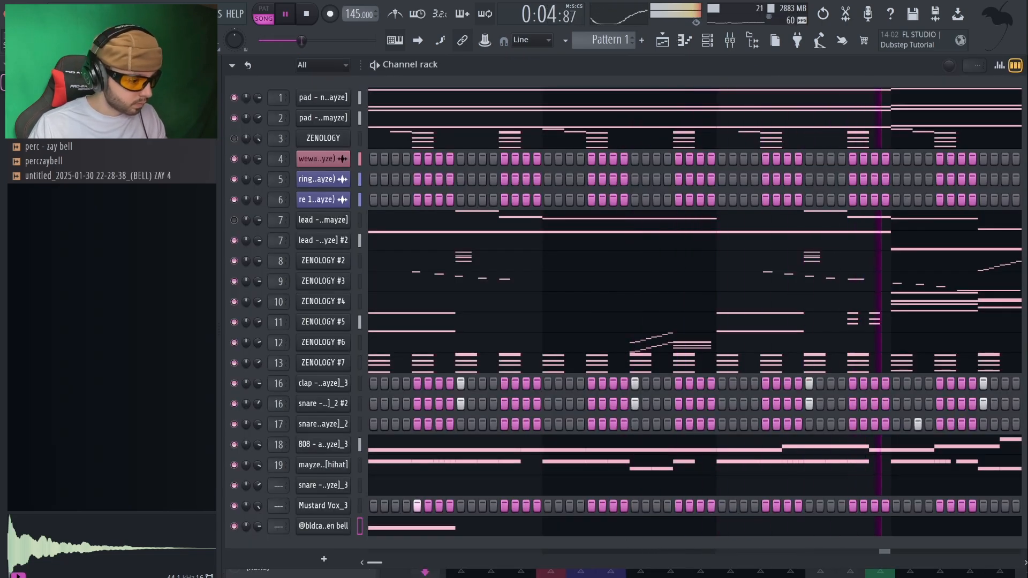
pyautogui.click(208, 82)
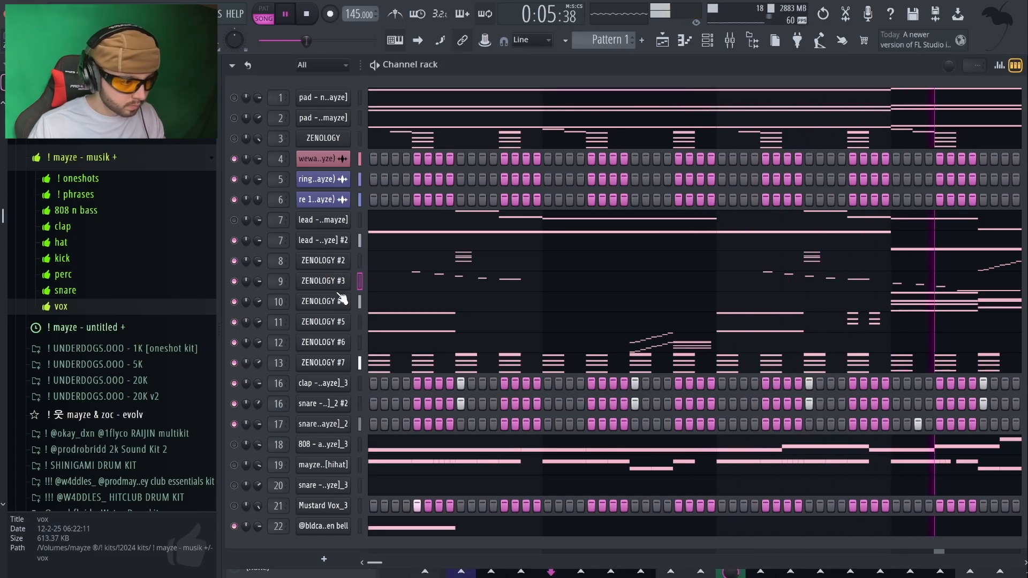
# Audition EXZ007 Orchestra Ensemble Strings presets on ZENOLOGY #3, including BIG StrgEns, Orch p, St Str p/f and SlowEpic Str.
pyautogui.click(341, 296)
pyautogui.click(660, 410)
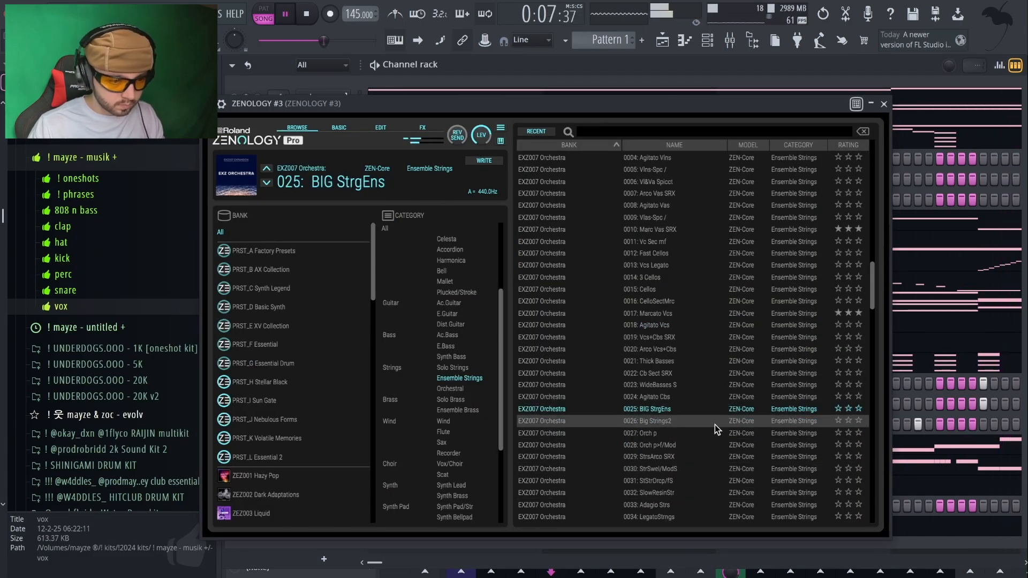
pyautogui.scroll(-1, 696, 423)
pyautogui.click(687, 422)
pyautogui.scroll(-7, 675, 418)
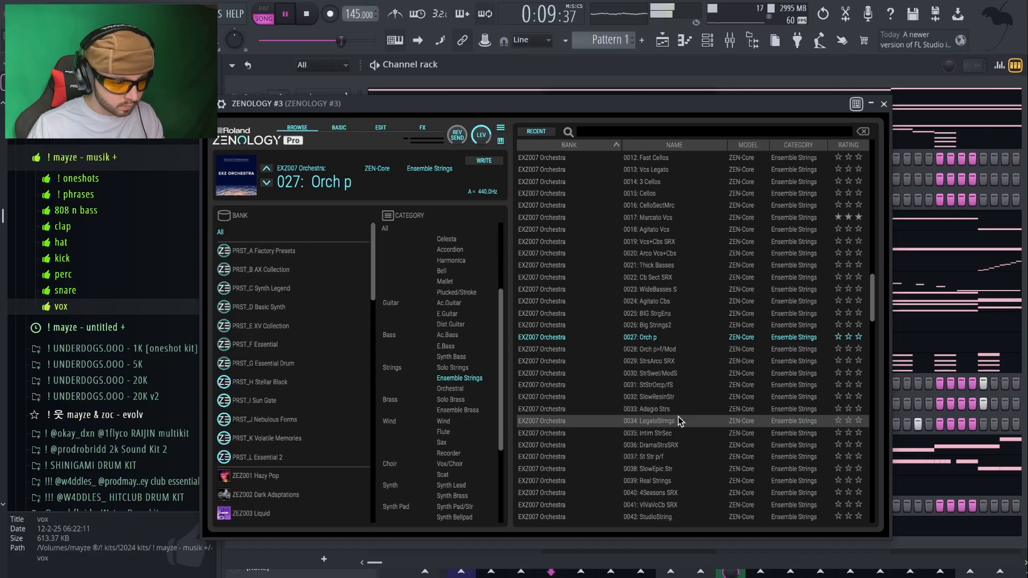
pyautogui.scroll(-2, 676, 418)
pyautogui.click(667, 410)
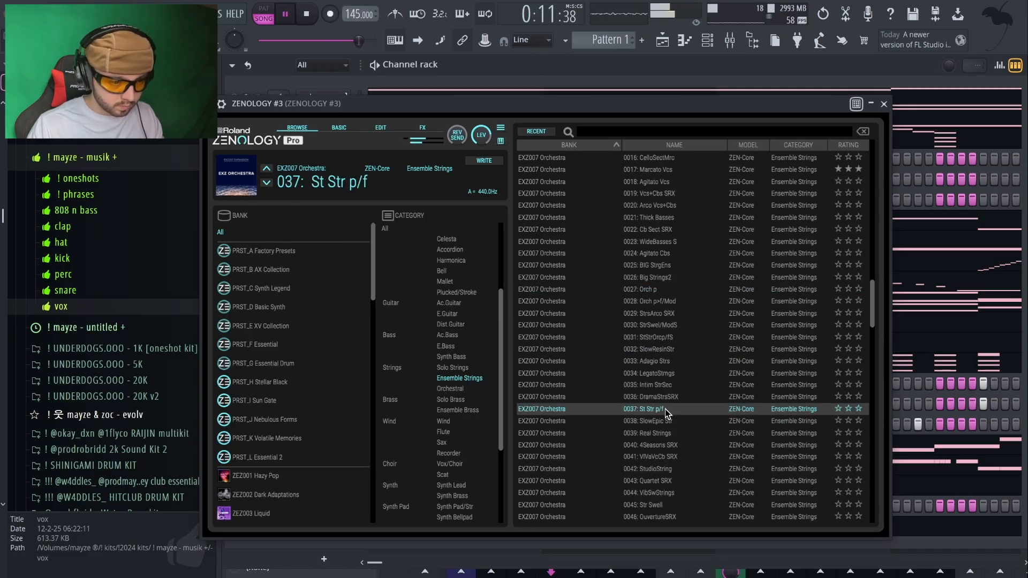
pyautogui.click(667, 421)
pyautogui.click(668, 413)
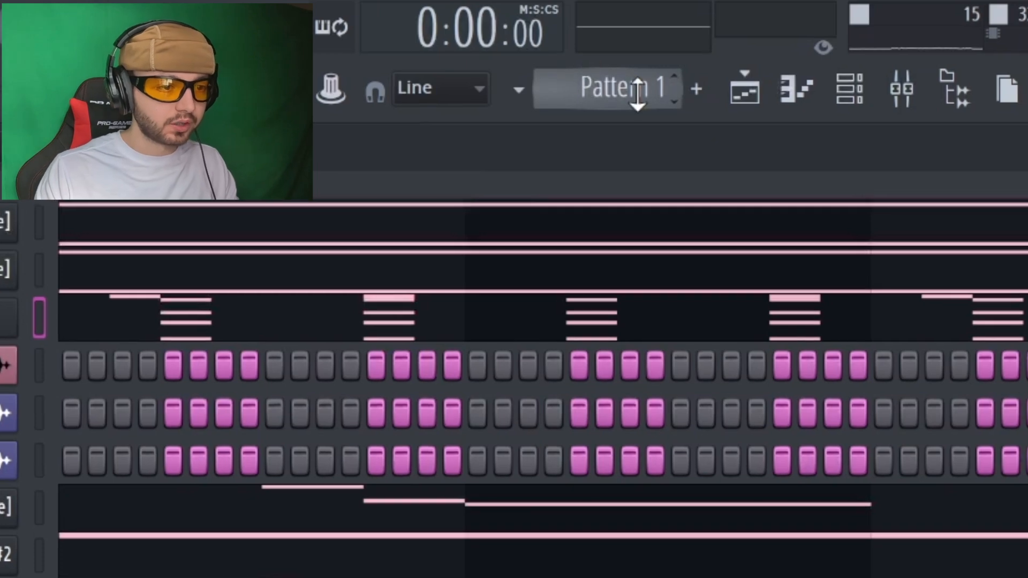
# Split Pattern 1 into a separate pattern per channel, and play the resulting deselected clips in the playlist.
pyautogui.click(637, 93)
pyautogui.click(865, 347)
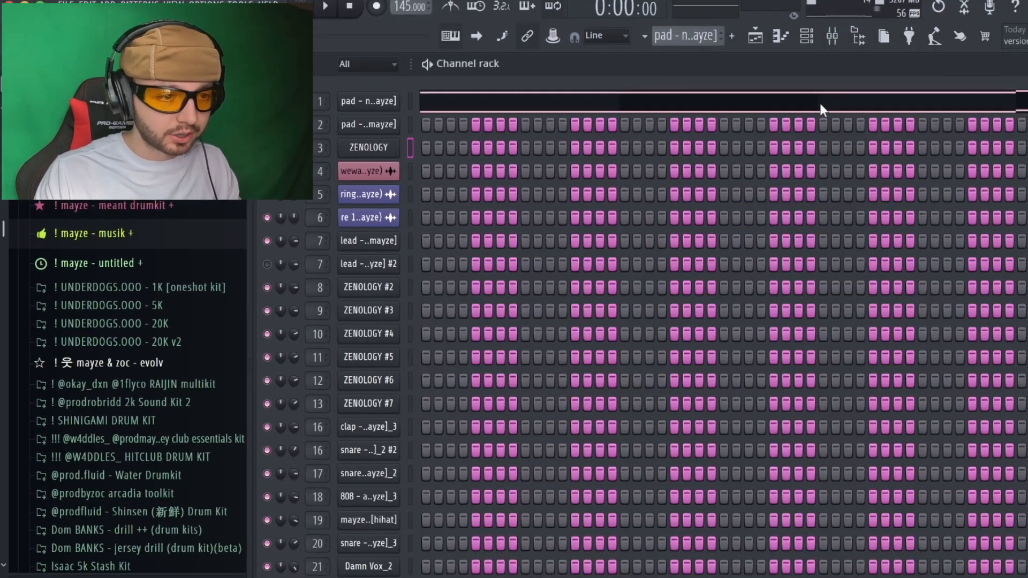
pyautogui.click(756, 39)
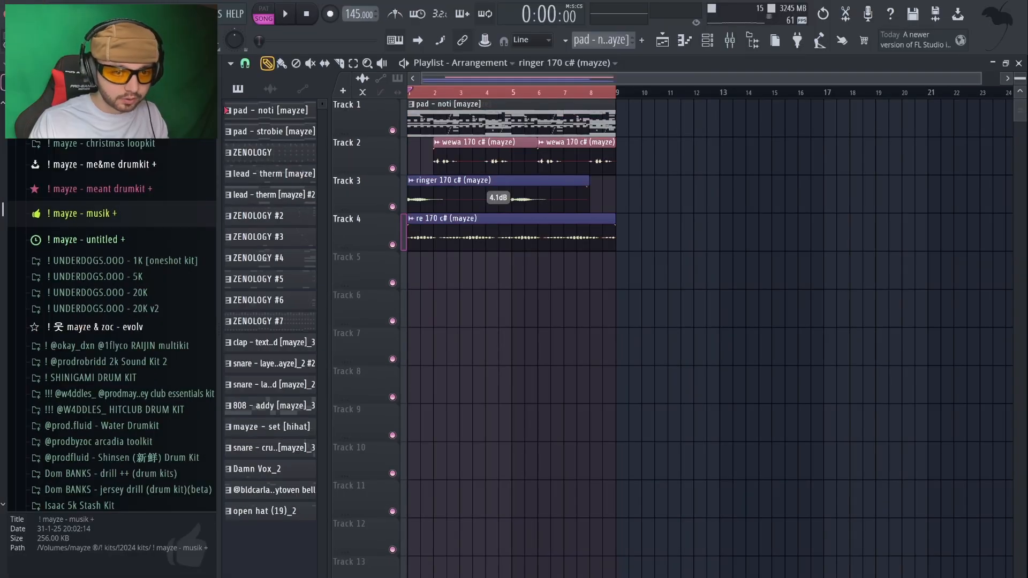
pyautogui.scroll(-5, 710, 338)
pyautogui.press('space')
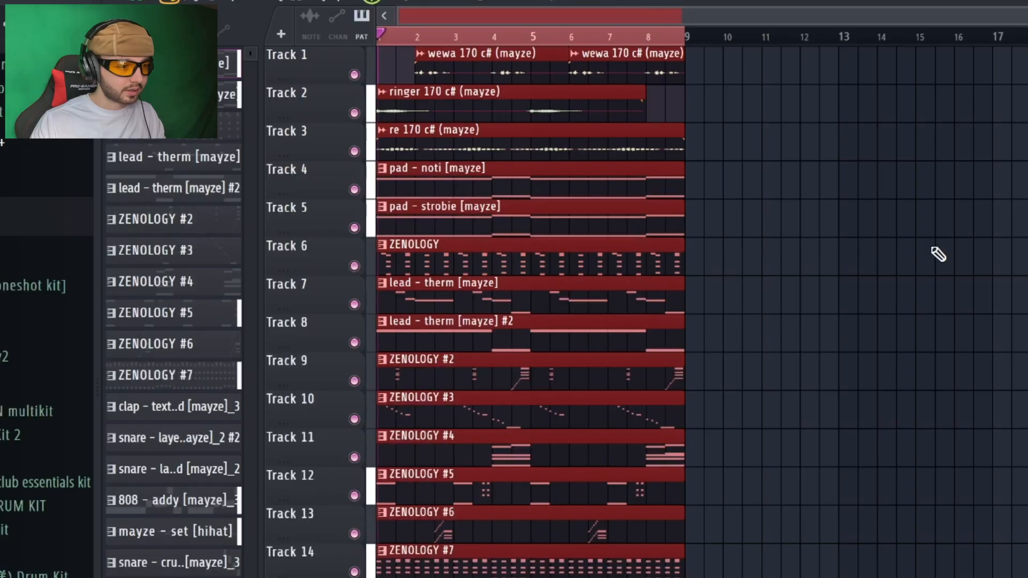
pyautogui.hotkey('ctrl', 'd')
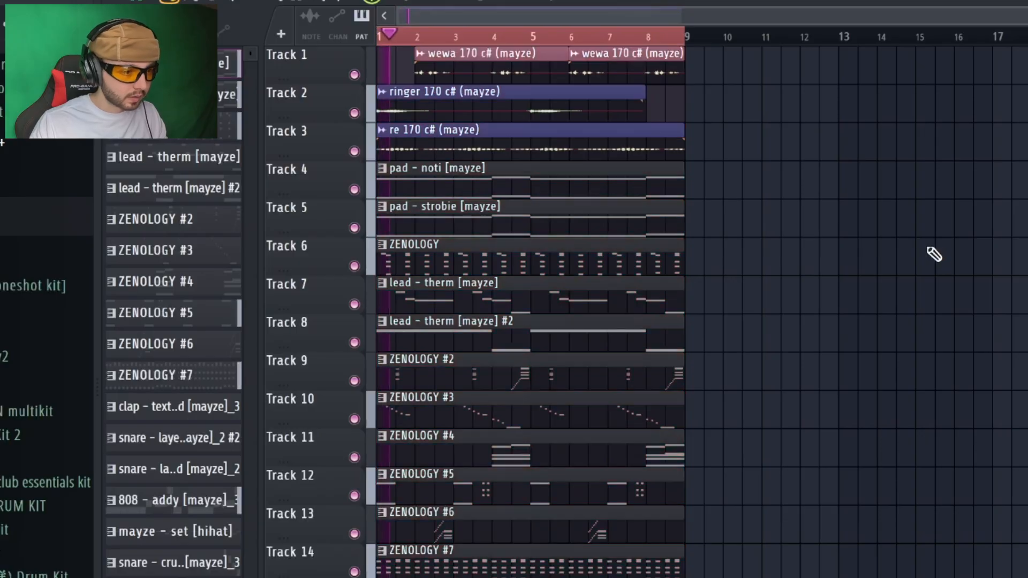
pyautogui.scroll(-4, 956, 233)
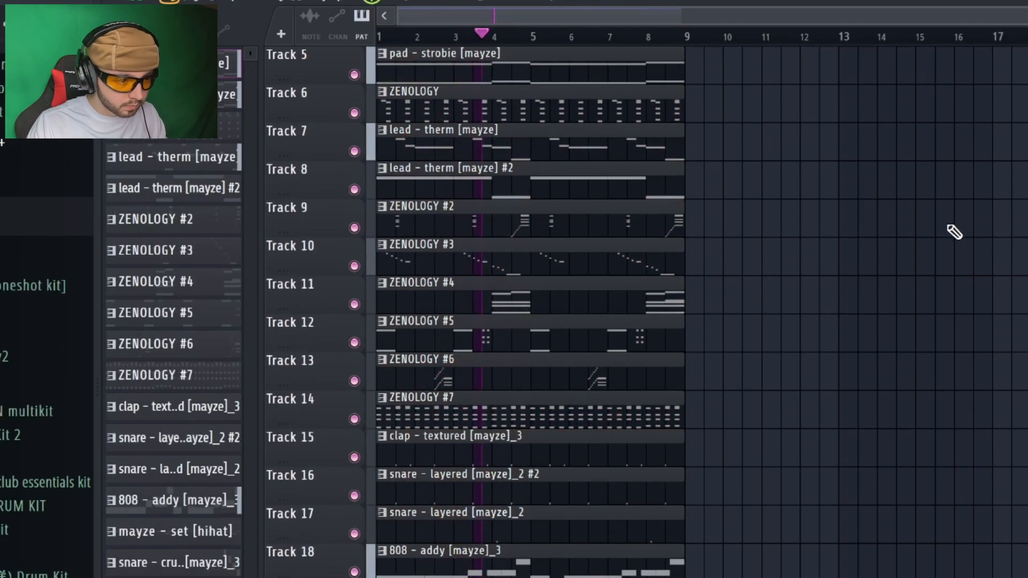
pyautogui.scroll(4, 956, 233)
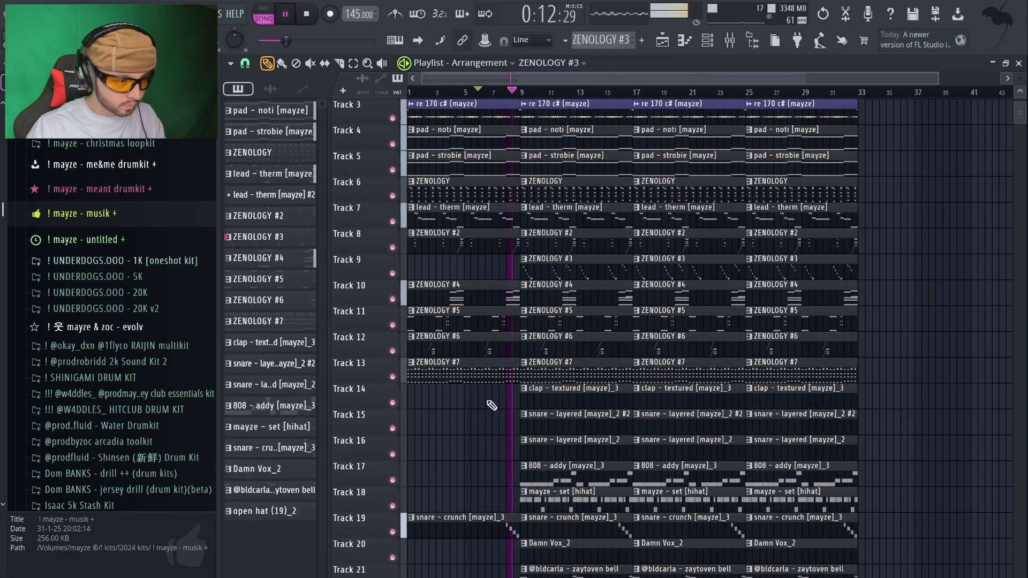
# Close the snare - crunch [mayze]_3 piano roll and review the arranged melody and drum tracks in the playlist.
pyautogui.scroll(1, 488, 401)
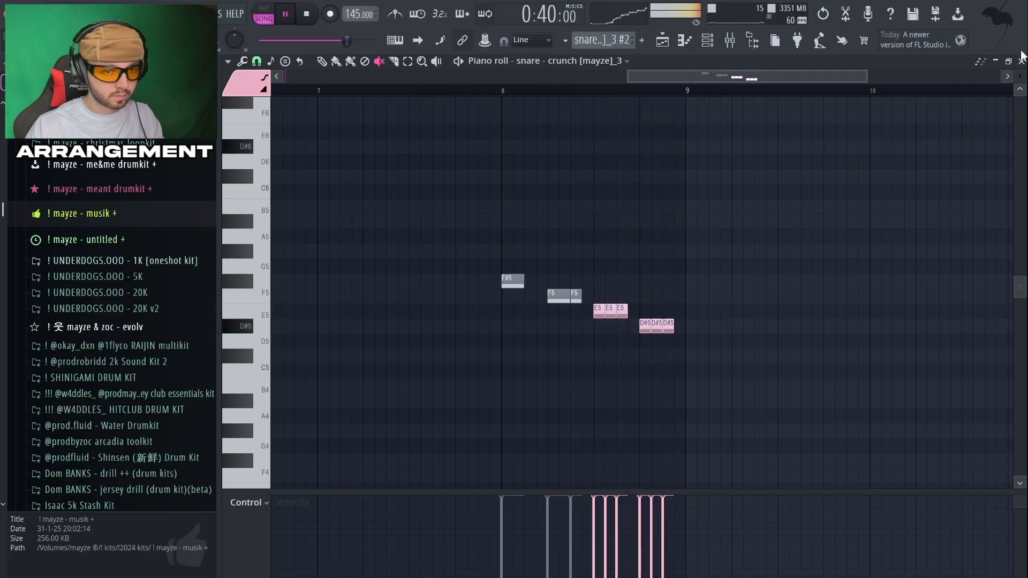
pyautogui.click(1022, 60)
pyautogui.scroll(-3, 773, 321)
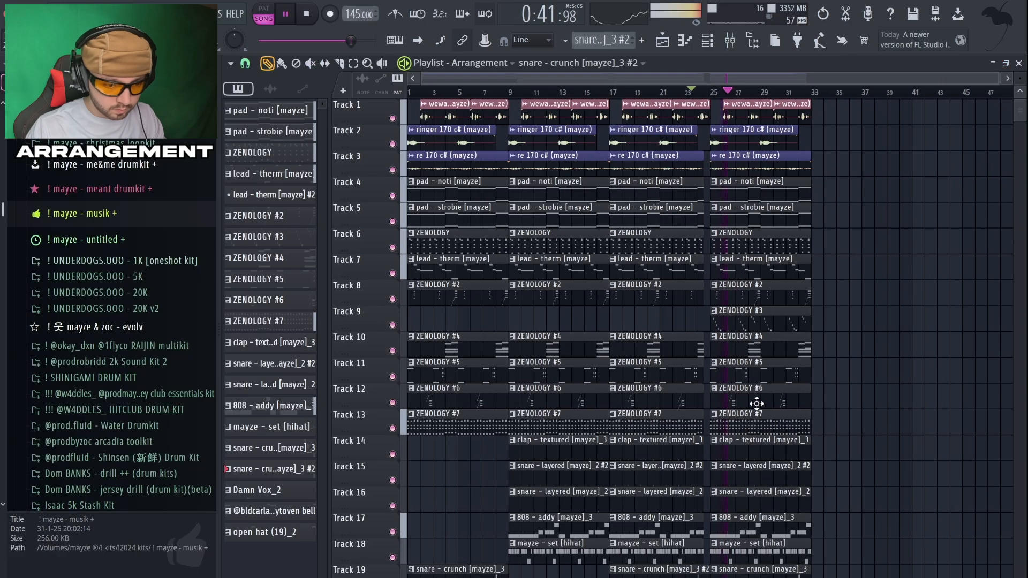
pyautogui.scroll(-3, 756, 405)
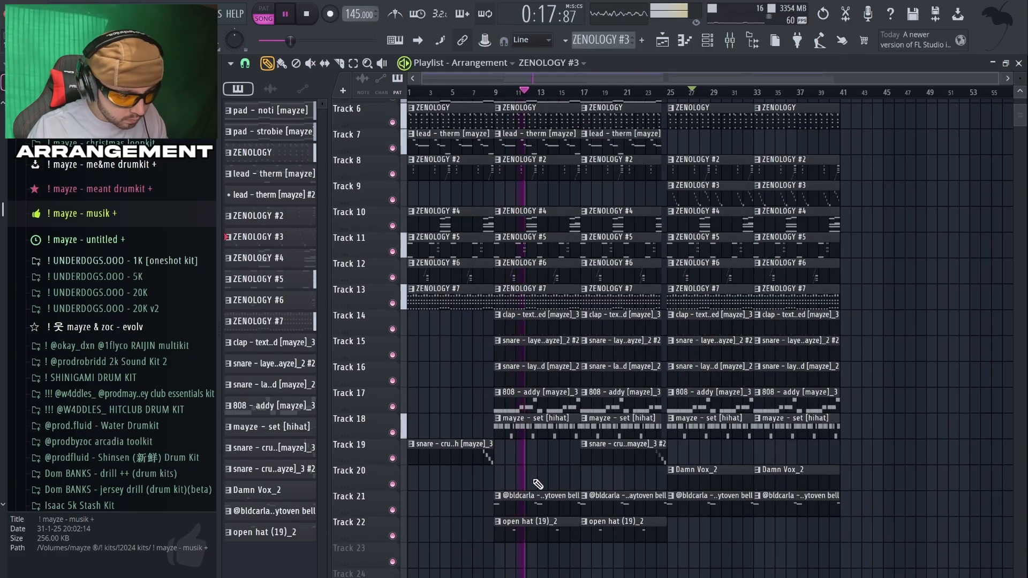
# Undo the deletion of the Damn Vox_2 clips on Track 20 and toggle solo for Track 5 with the pad - strobie clips.
pyautogui.press('super+z')
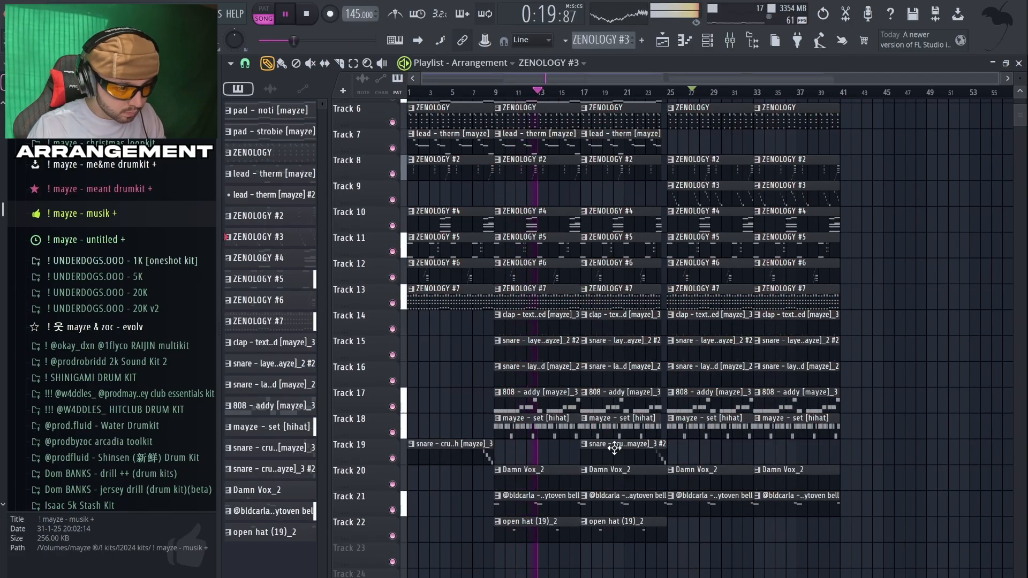
pyautogui.scroll(5, 931, 446)
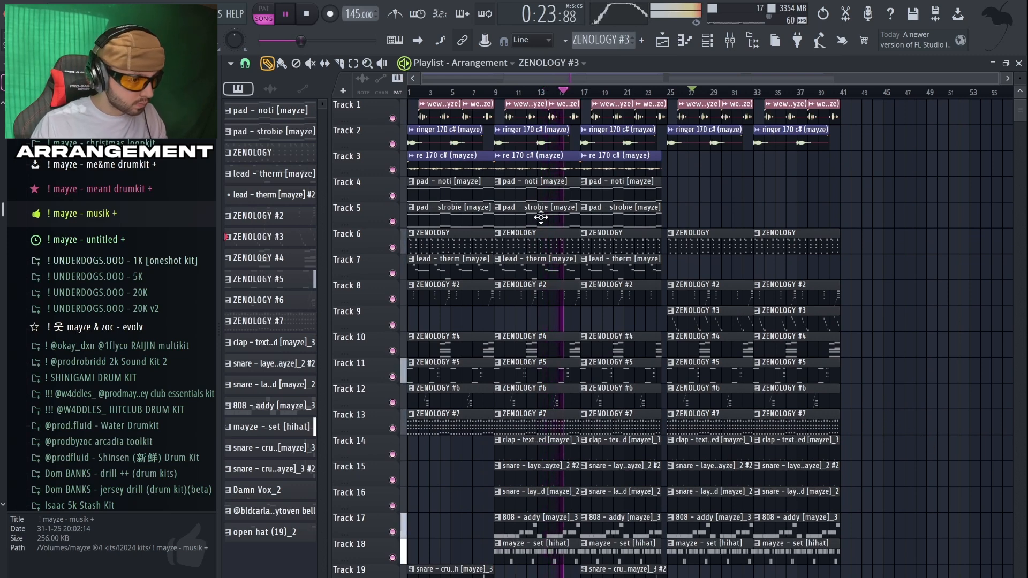
pyautogui.rightClick(393, 221)
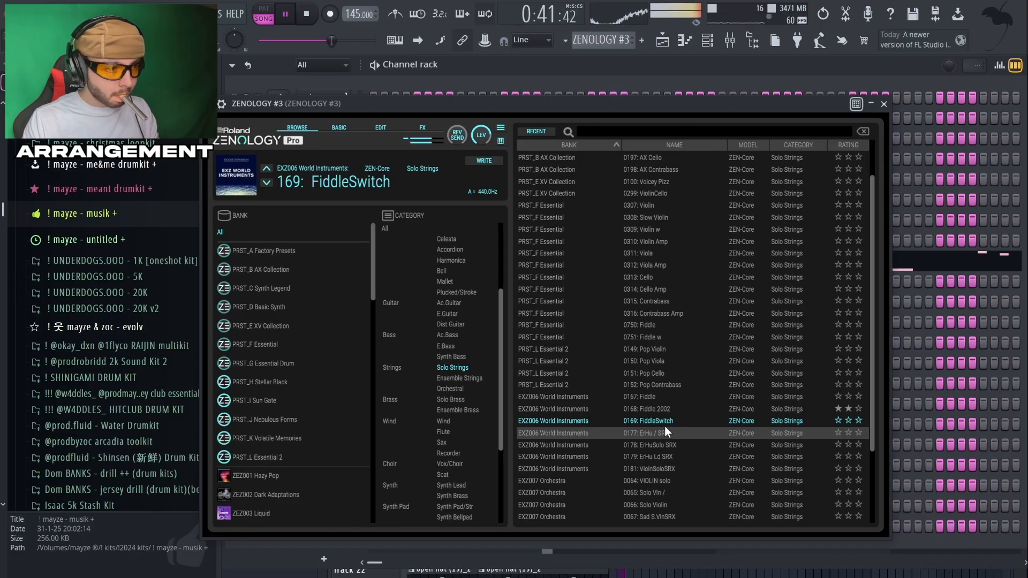
# Audition solo violin presets on ZENOLOGY #3, including Solo Vln /, Solo Violin and Sad S.VlnSRX from EXZ007 Orchestra.
pyautogui.click(664, 429)
pyautogui.scroll(-1, 696, 446)
pyautogui.click(676, 446)
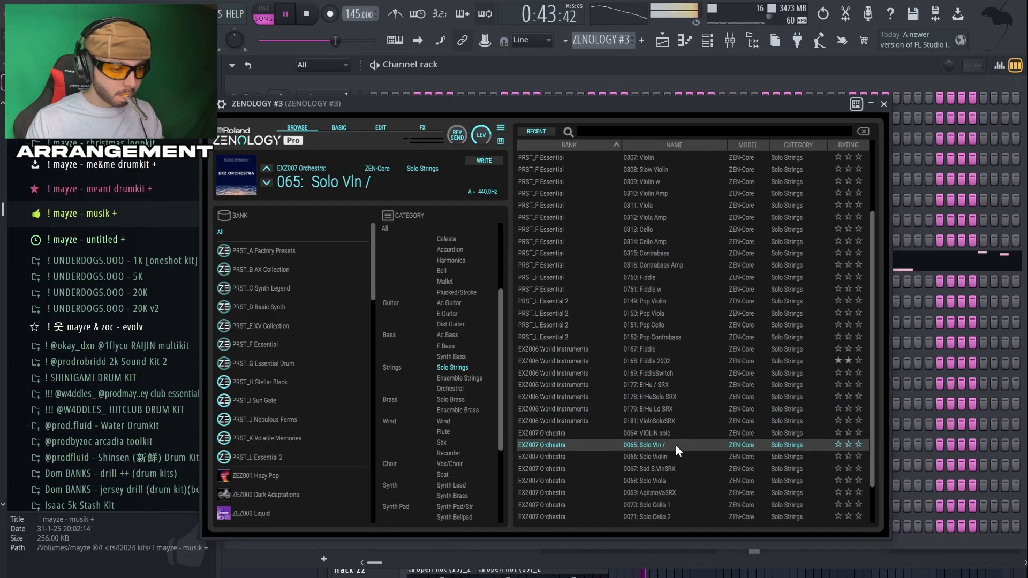
pyautogui.click(666, 456)
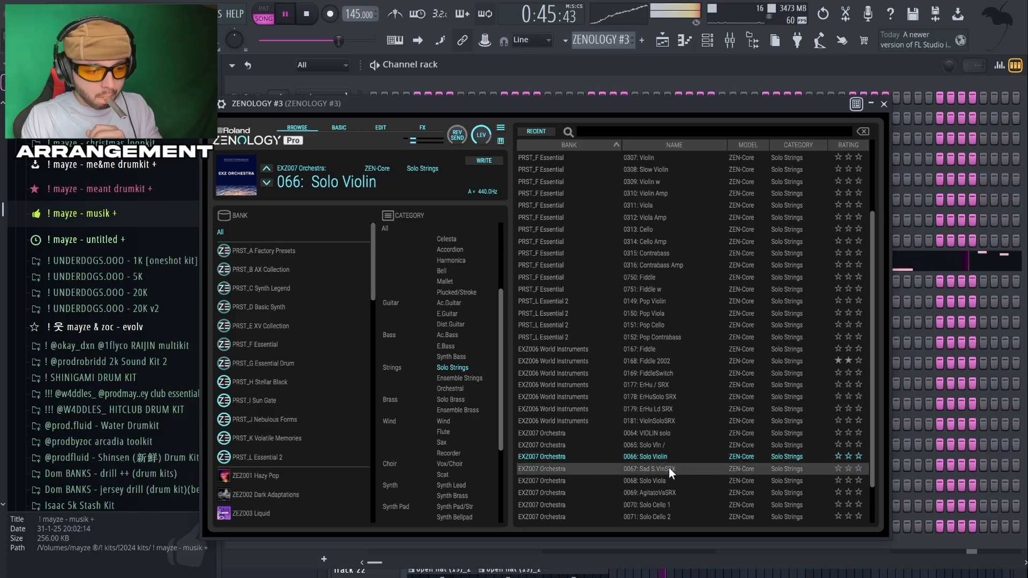
pyautogui.click(669, 468)
# Audition the solo cello presets Solo Cello 1, The V Cello and Pop Cello on ZENOLOGY #3.
pyautogui.scroll(-1, 673, 457)
pyautogui.click(672, 457)
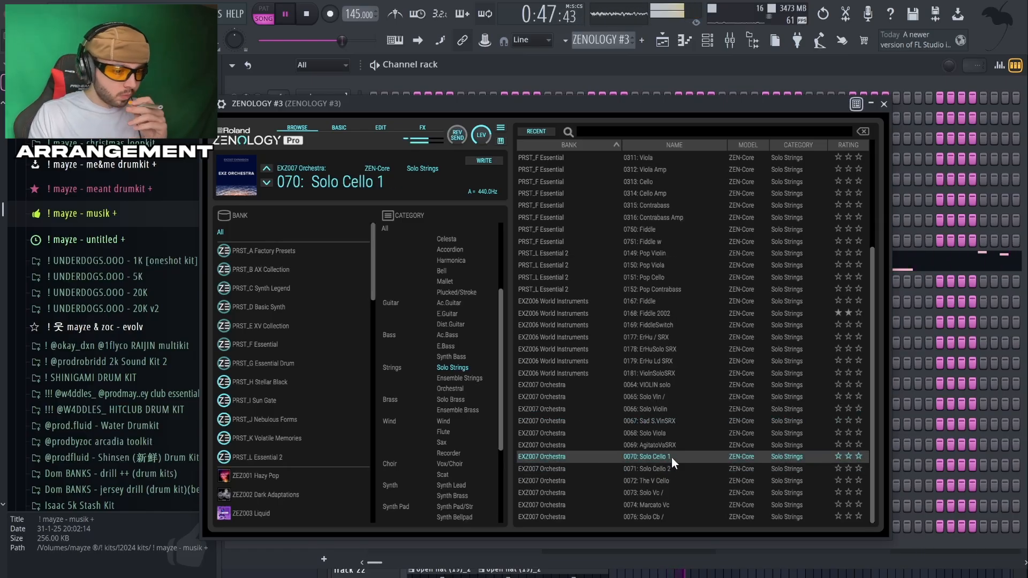
pyautogui.click(671, 481)
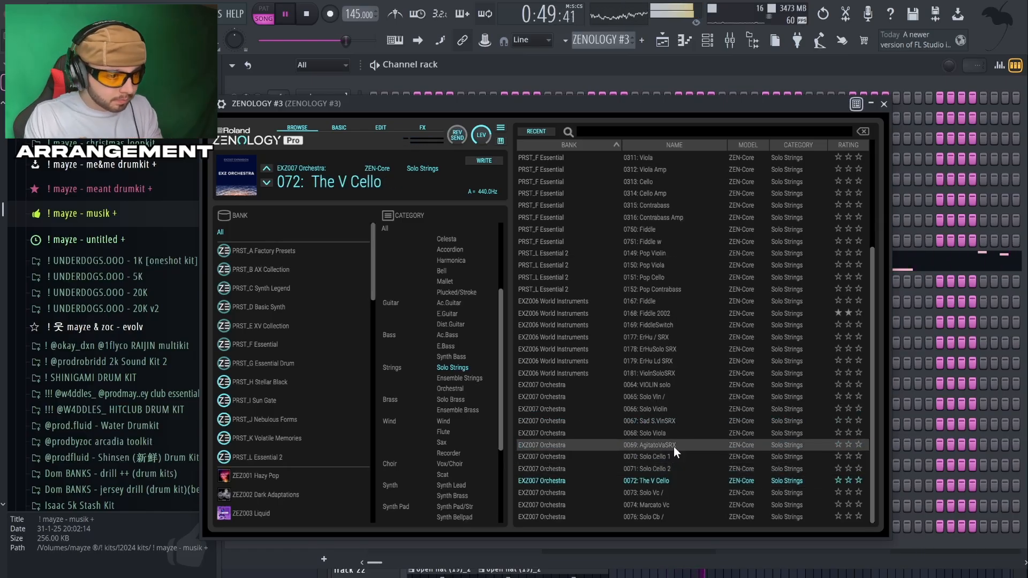
pyautogui.scroll(3, 674, 438)
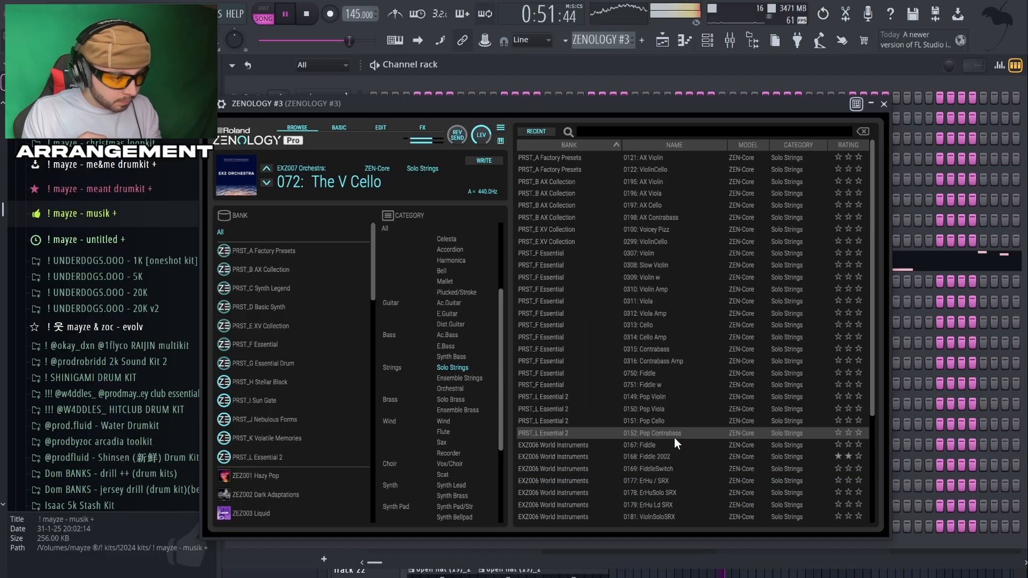
pyautogui.click(676, 421)
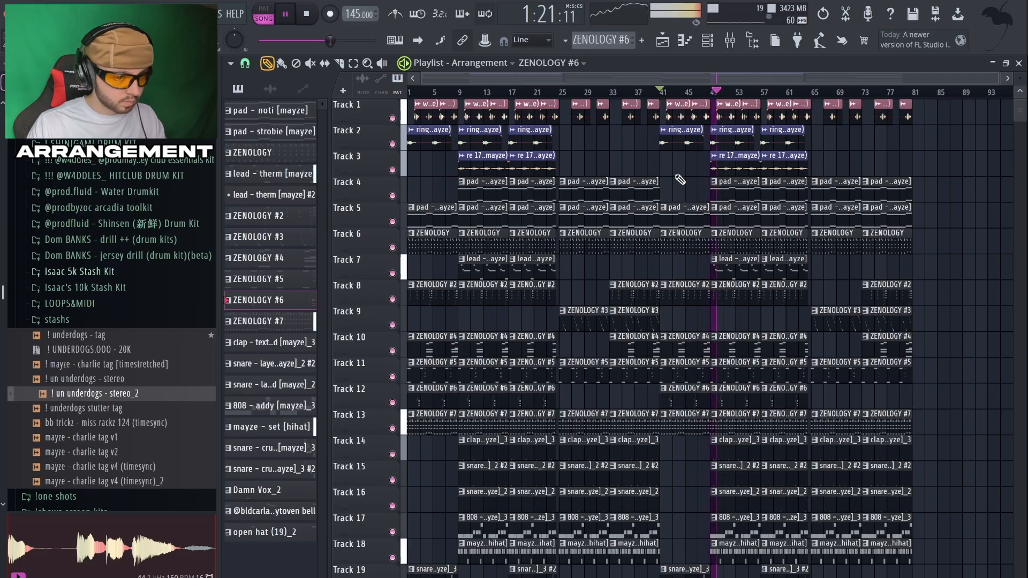
# Adjust the equalizer of the lead - therm [mayze] mixer insert and open its first effect slot.
pyautogui.scroll(-4, 953, 242)
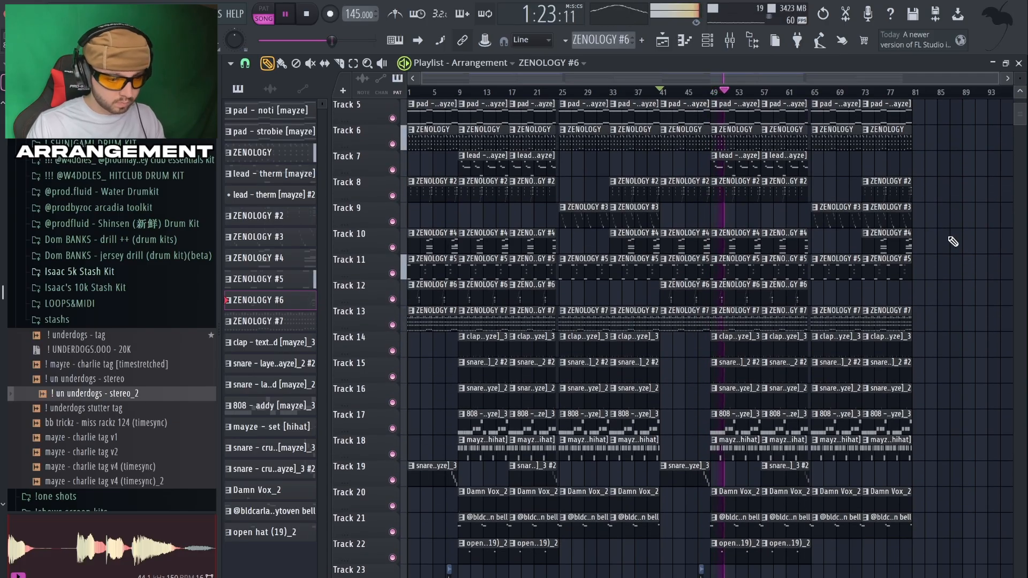
pyautogui.scroll(4, 953, 242)
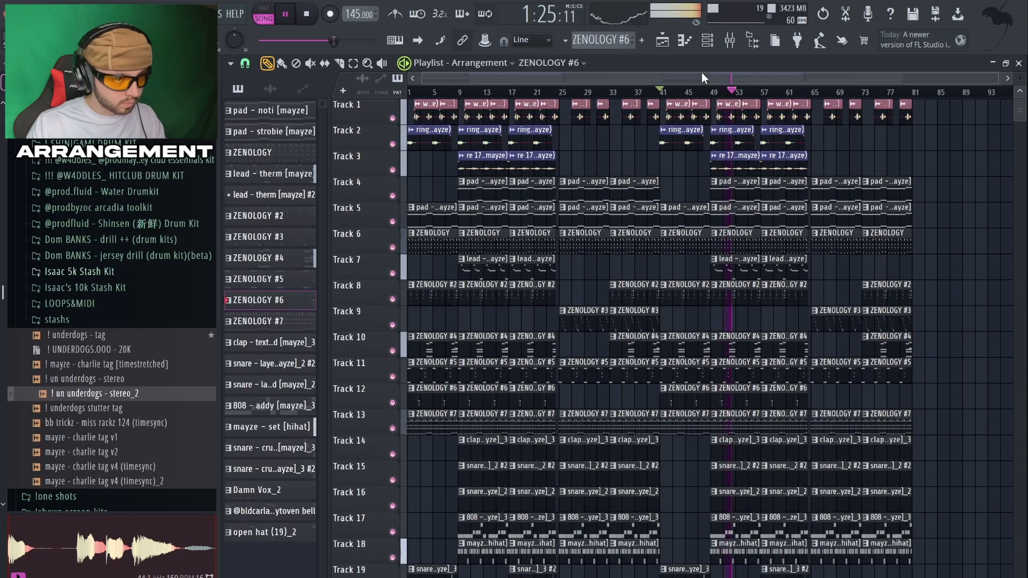
pyautogui.click(731, 42)
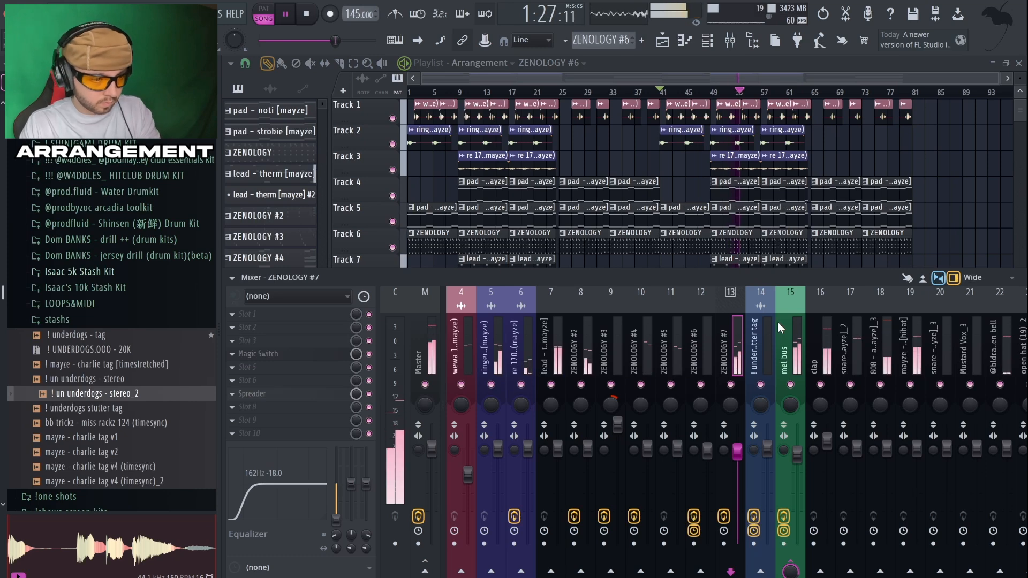
pyautogui.click(557, 362)
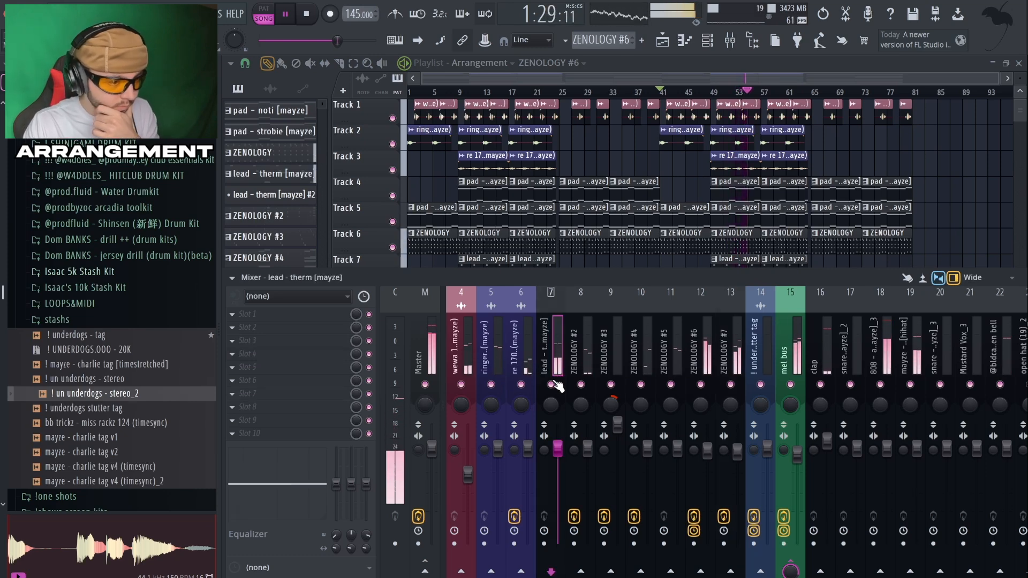
pyautogui.moveTo(339, 544); pyautogui.dragTo(339, 514)
pyautogui.click(278, 315)
pyautogui.click(552, 99)
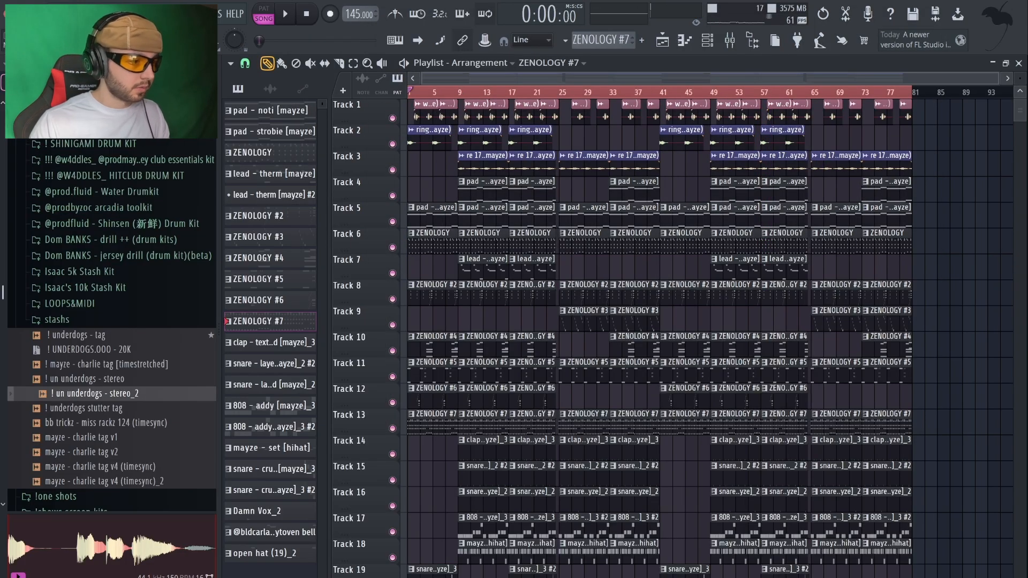
# Export the full selected arrangement as an audio file.
pyautogui.click(53, 14)
pyautogui.moveTo(75, 160)
pyautogui.click(306, 172)
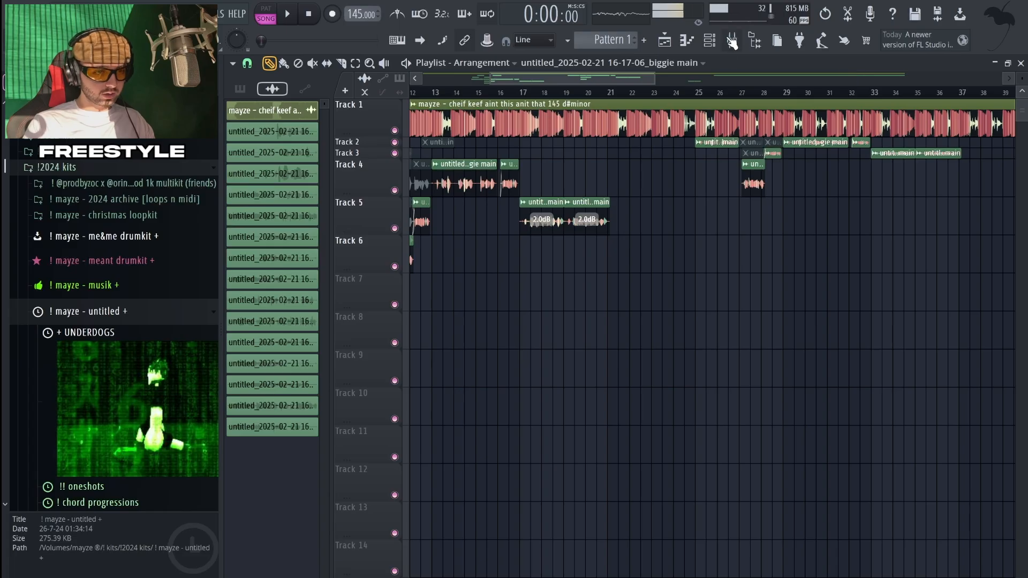
# Show the mixer in the vocal project to inspect the biggie main insert's effect chain.
pyautogui.click(732, 42)
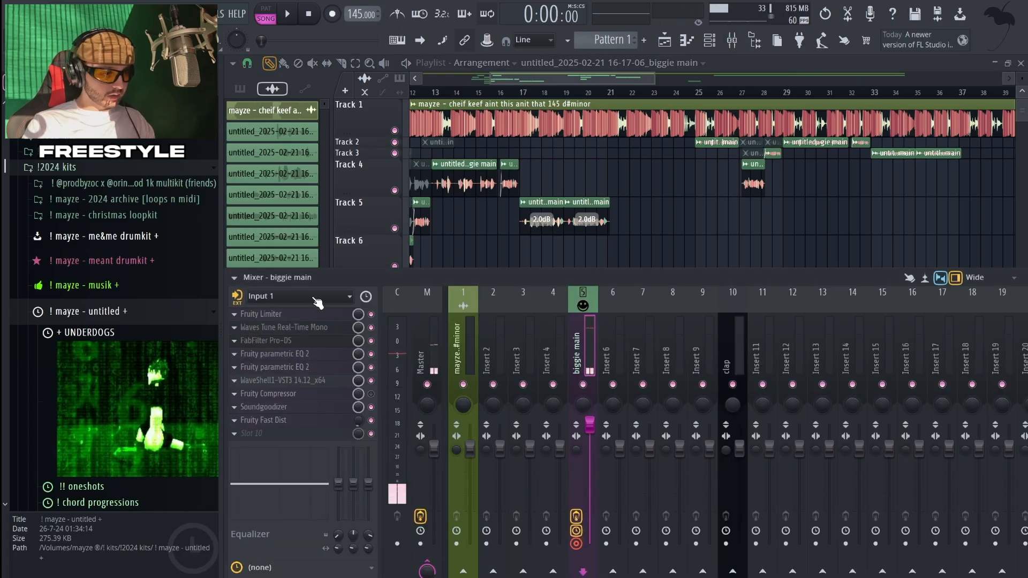